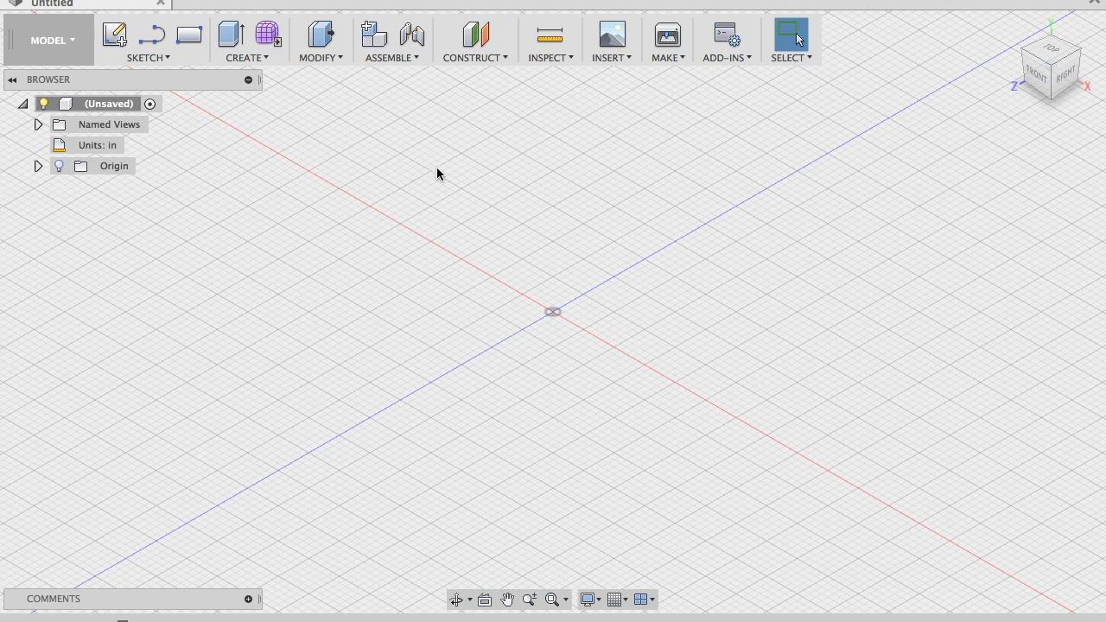
# Start a line sketch on the front XY plane
pyautogui.click(1033, 80)
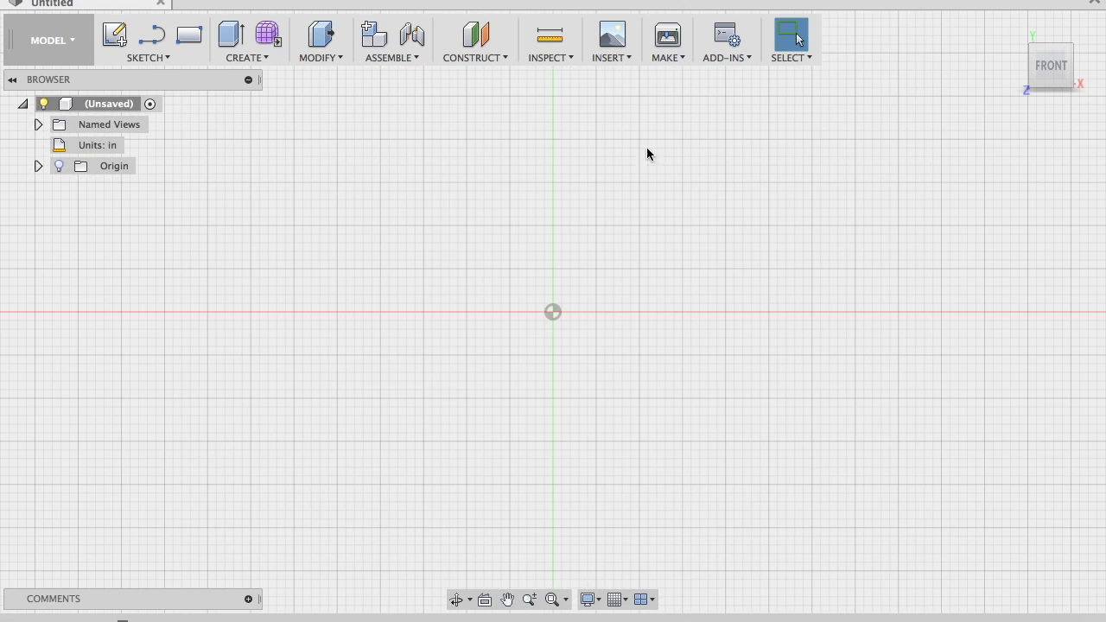
pyautogui.press('l')
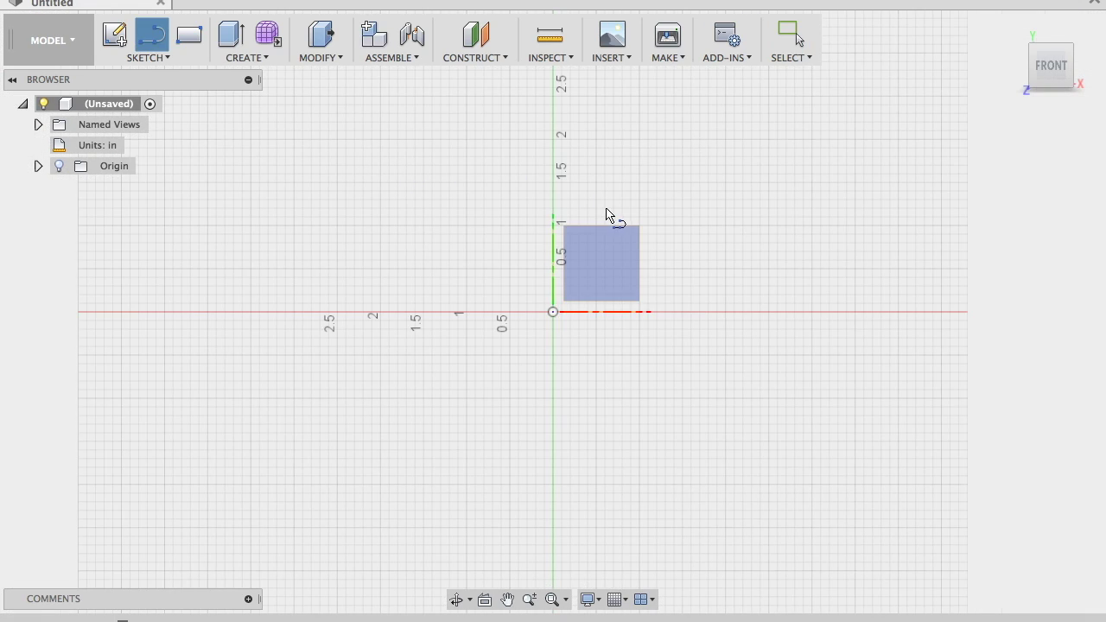
pyautogui.click(599, 262)
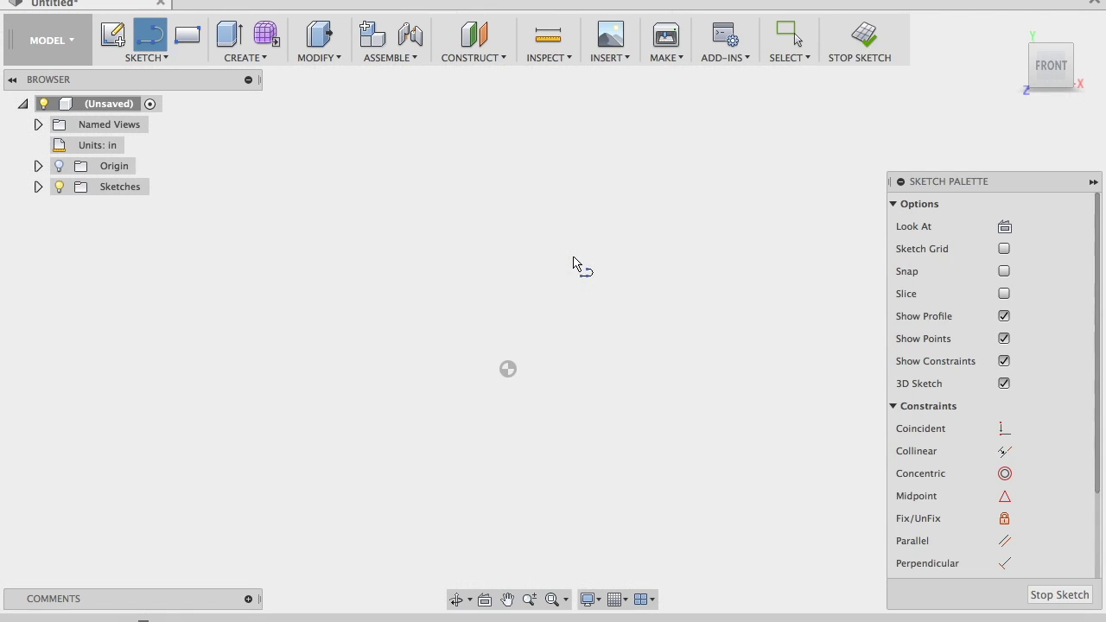
# Draw a closed stepped profile from the origin, about 3.46 in wide and 0.61 in high, with a notch in its underside
pyautogui.click(508, 370)
pyautogui.click(509, 316)
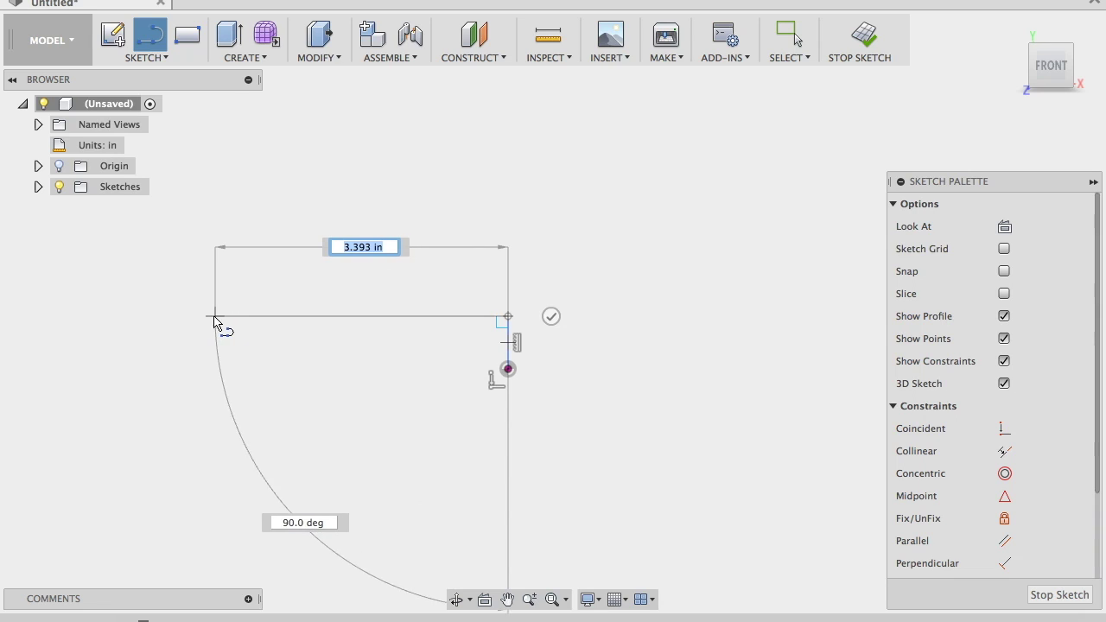
pyautogui.click(209, 317)
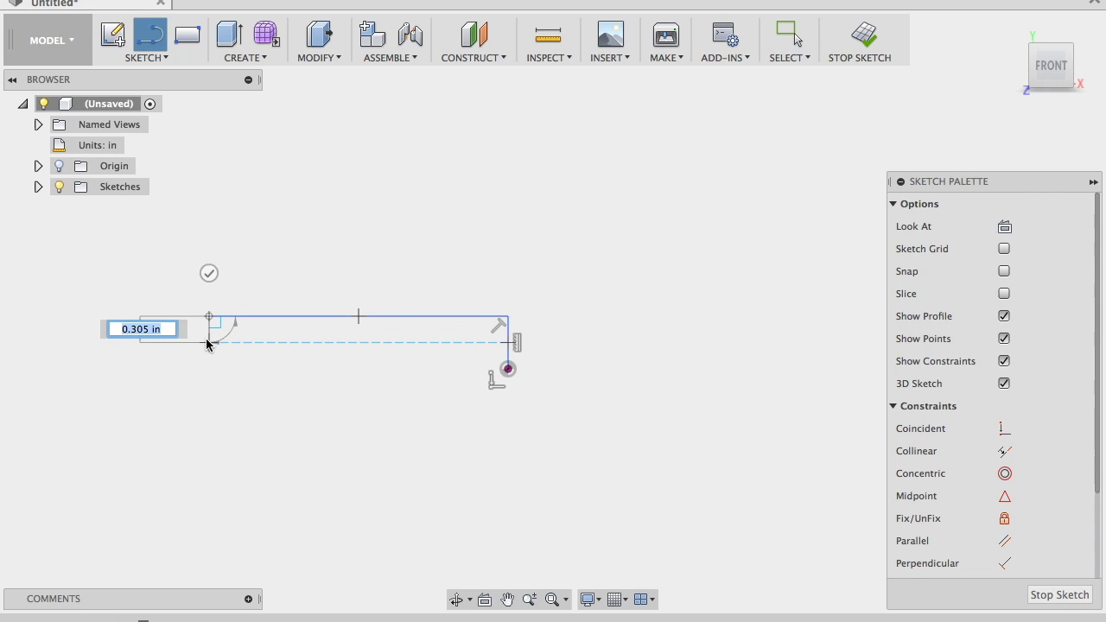
pyautogui.click(208, 341)
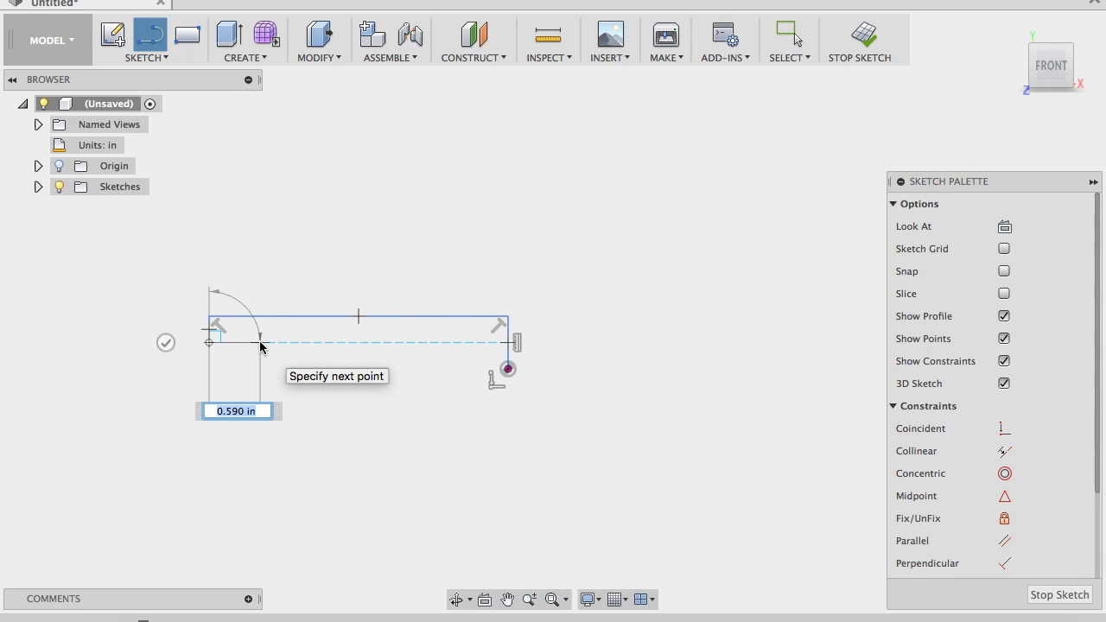
pyautogui.click(261, 342)
pyautogui.click(263, 330)
pyautogui.click(318, 329)
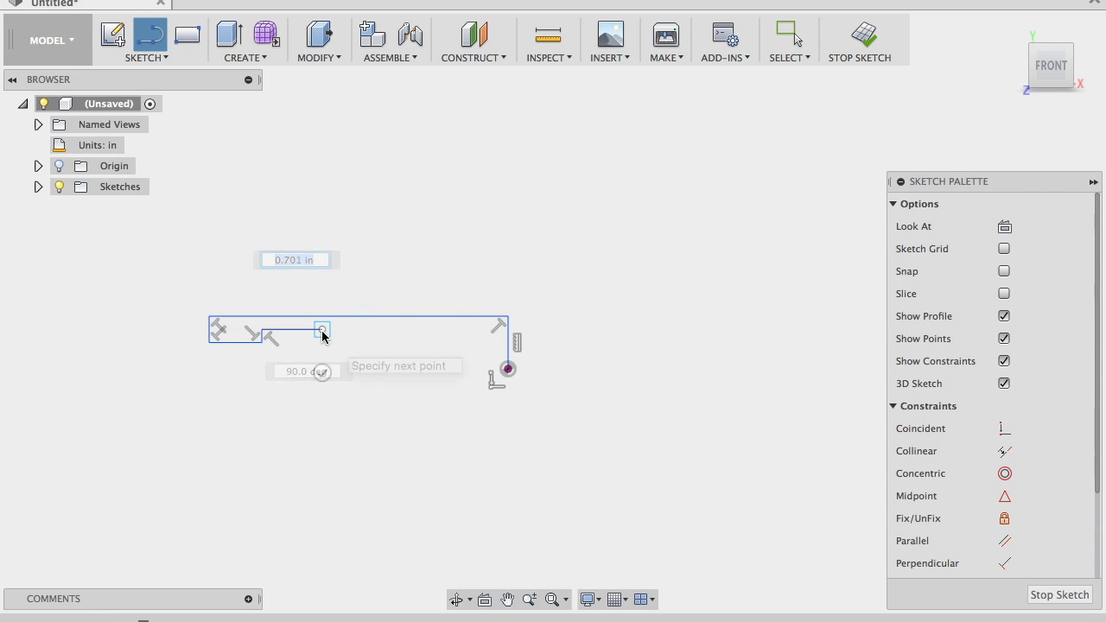
pyautogui.click(321, 362)
pyautogui.click(506, 369)
pyautogui.press('Escape')
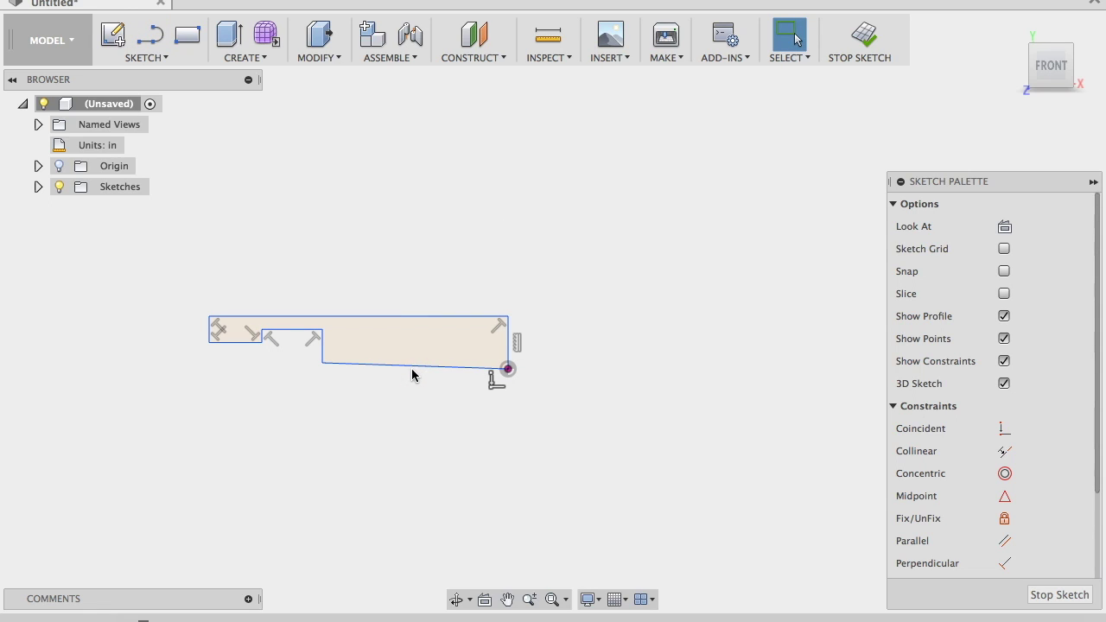
# Apply a Horizontal/Vertical constraint to the slanted bottom line of the profile
pyautogui.click(408, 373)
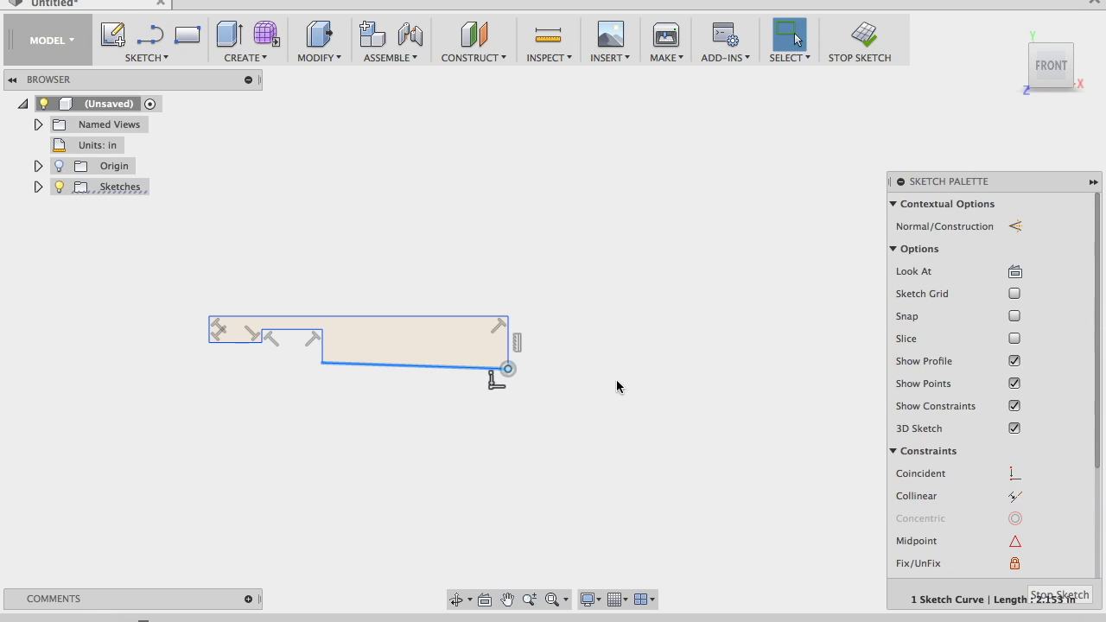
pyautogui.scroll(-3, 1061, 519)
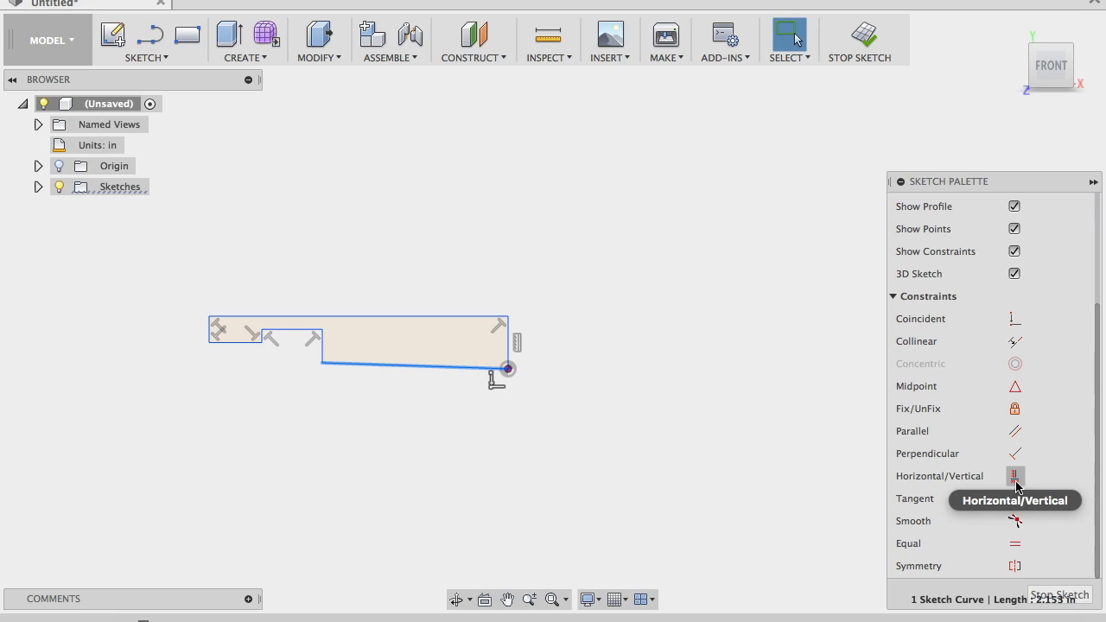
pyautogui.click(1015, 476)
# Dimension the profile's top edge and set its length to 1.5 in
pyautogui.scroll(2, 437, 389)
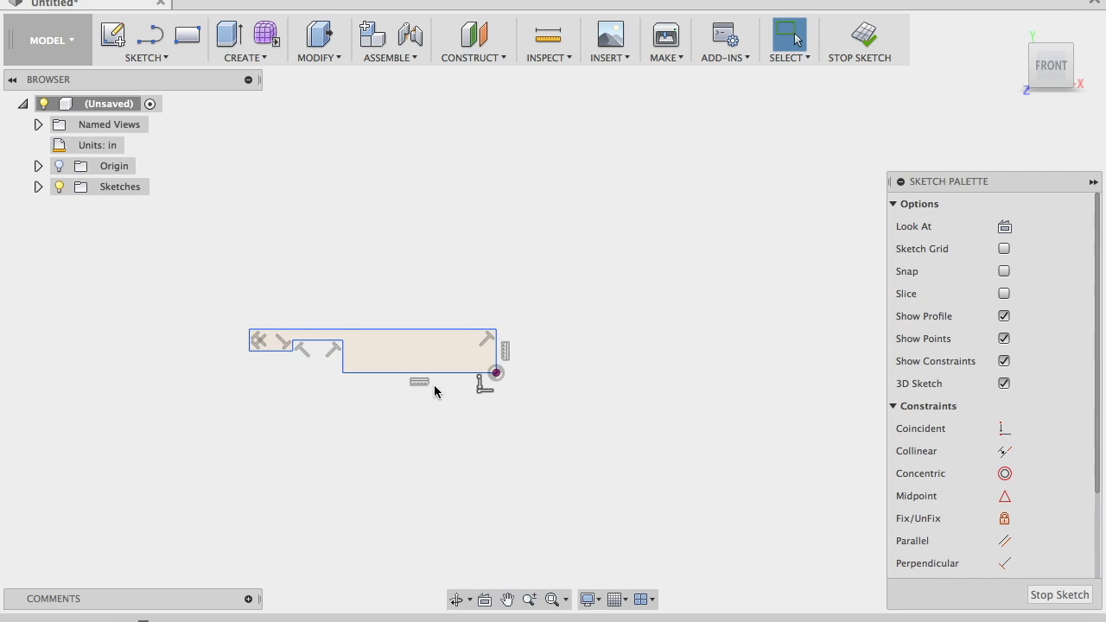
pyautogui.scroll(2, 386, 367)
pyautogui.press('d')
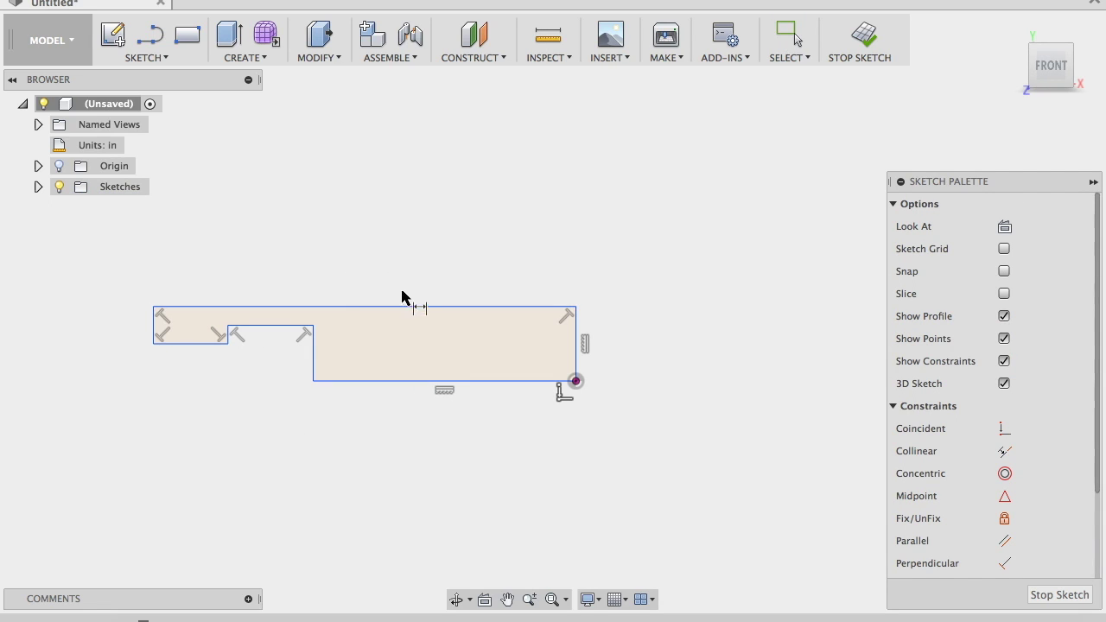
pyautogui.click(411, 308)
pyautogui.click(382, 245)
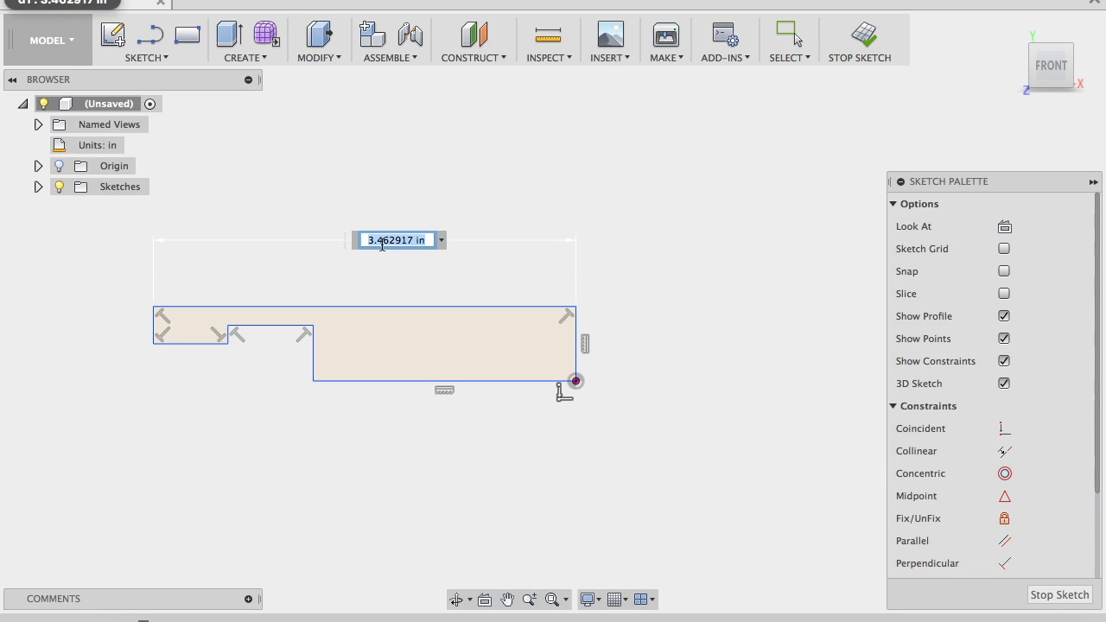
pyautogui.write('1.')
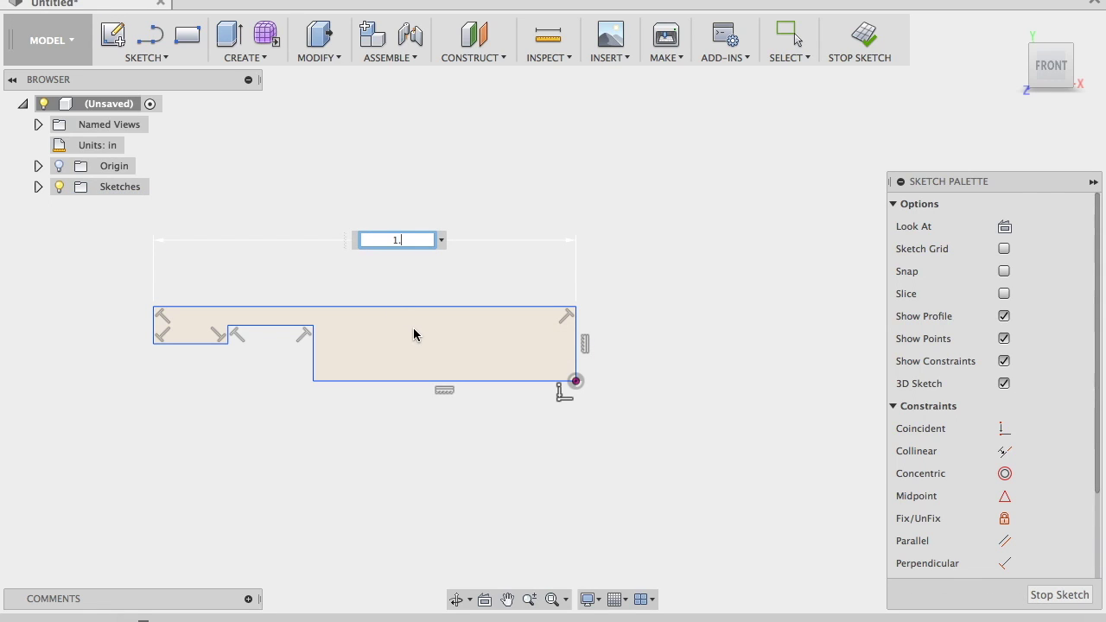
pyautogui.press('Return')
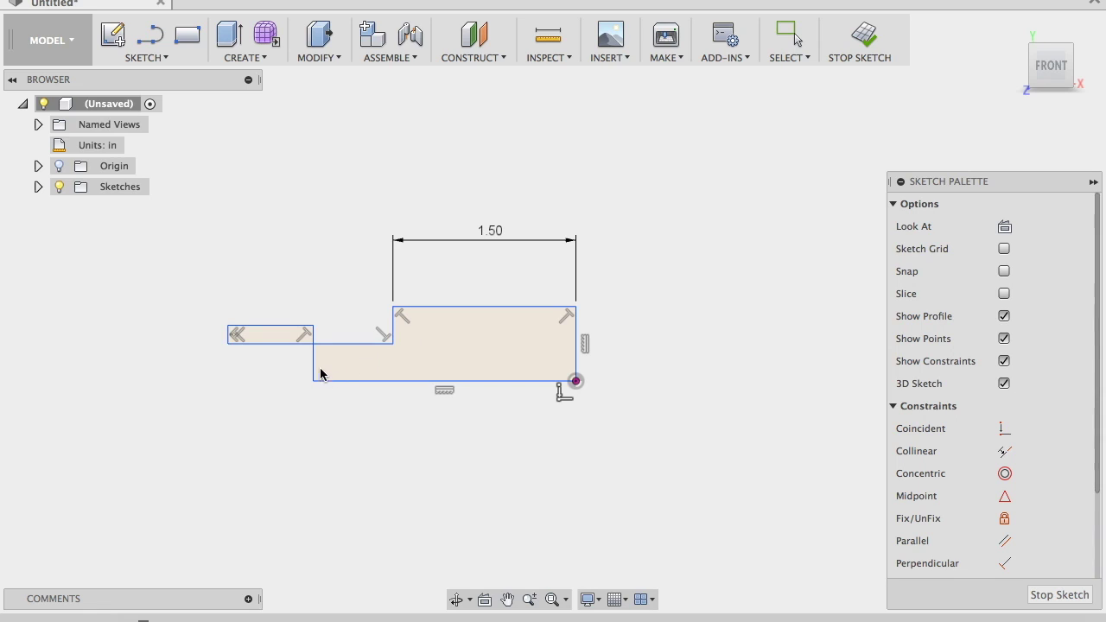
# Move both vertical sides of the notch inward so the notch lies within the profile's shortened width
pyautogui.press('Escape')
pyautogui.moveTo(315, 361); pyautogui.dragTo(476, 363)
pyautogui.moveTo(225, 339); pyautogui.dragTo(438, 345)
pyautogui.click(441, 404)
# Dimension the vertical edge at the origin and set the profile height to 0.375 in
pyautogui.scroll(5, 534, 353)
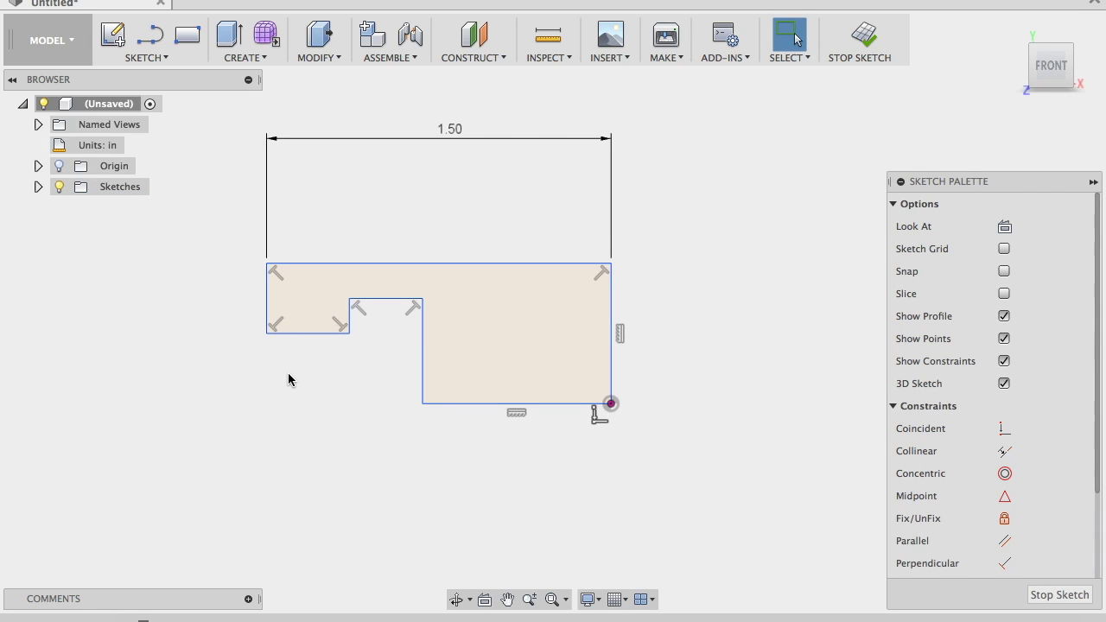
pyautogui.press('d')
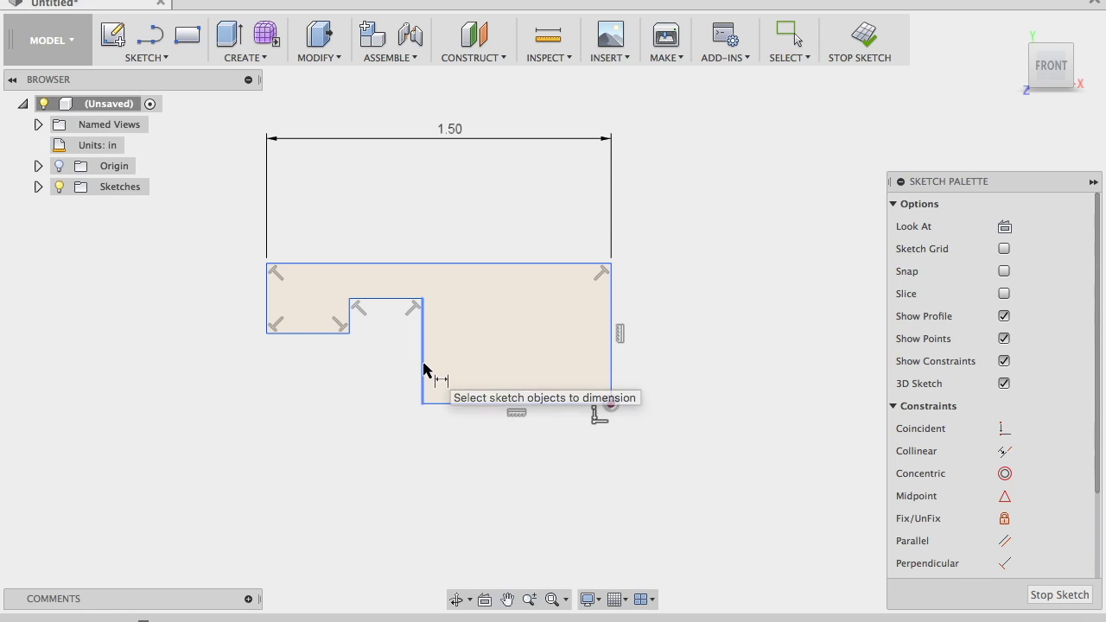
pyautogui.click(611, 331)
pyautogui.click(752, 320)
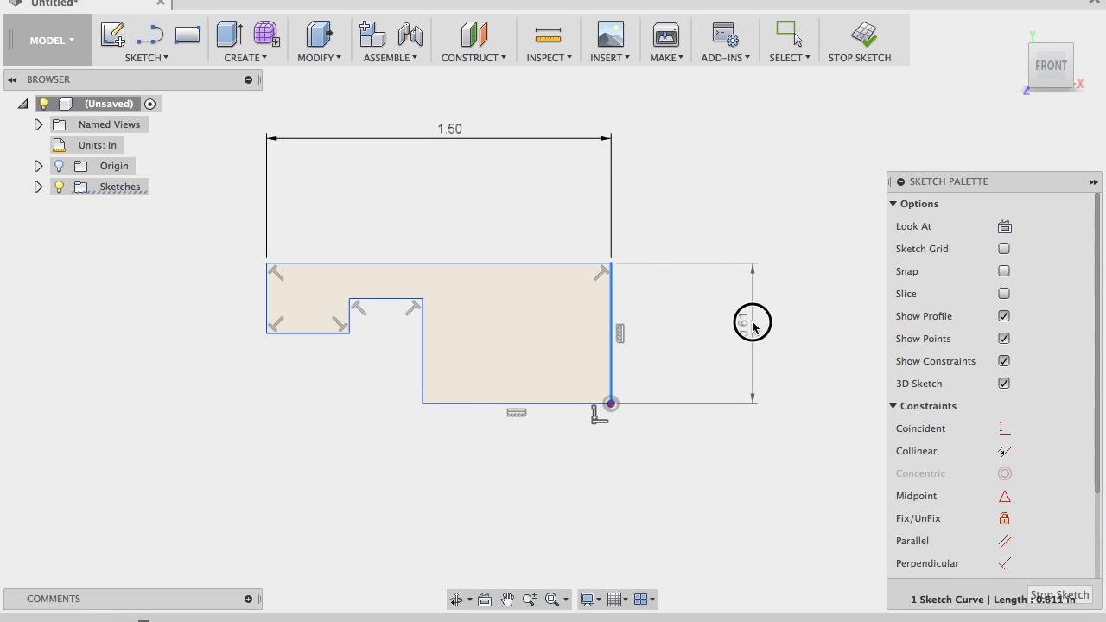
pyautogui.write('.375')
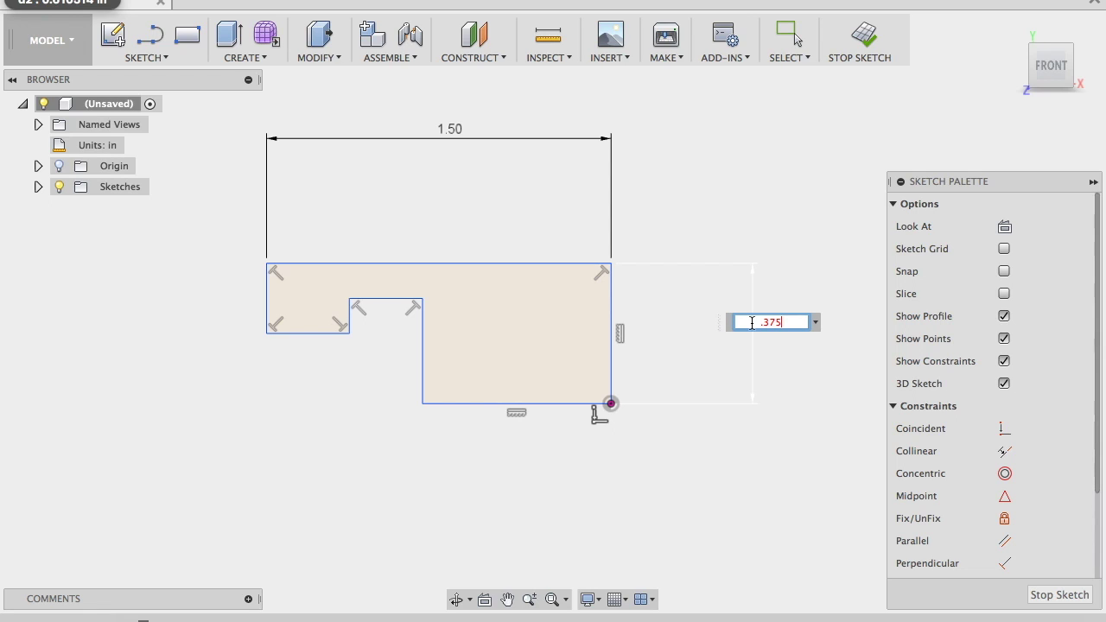
pyautogui.press('Return')
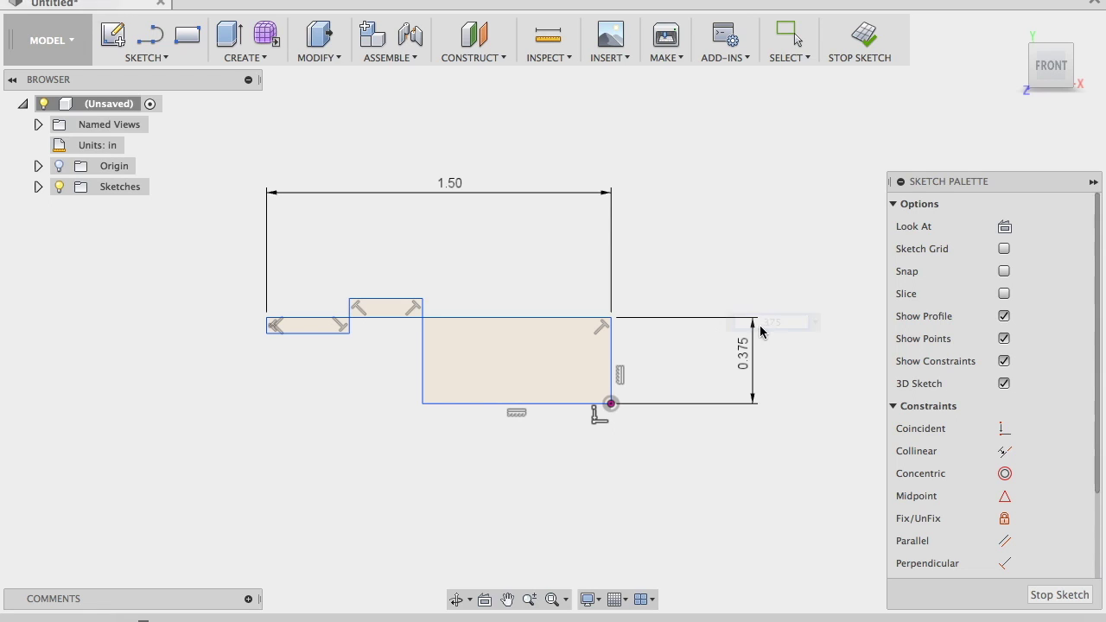
# Move the notch's top edge and the raised lower edge beside it down below the profile's top edge
pyautogui.moveTo(401, 300); pyautogui.dragTo(389, 348)
pyautogui.moveTo(313, 334); pyautogui.dragTo(304, 384)
pyautogui.click(294, 428)
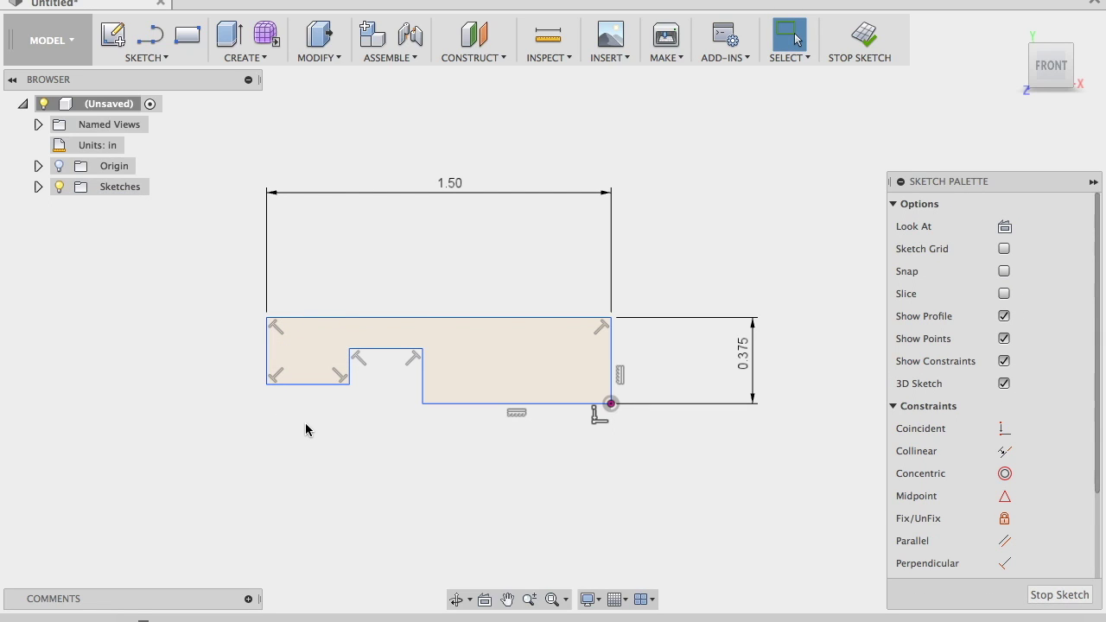
# Dimension the vertical offset between the raised lower edge and the bottom edge as 0.125 in
pyautogui.click(338, 409)
pyautogui.click(309, 385)
pyautogui.click(445, 410)
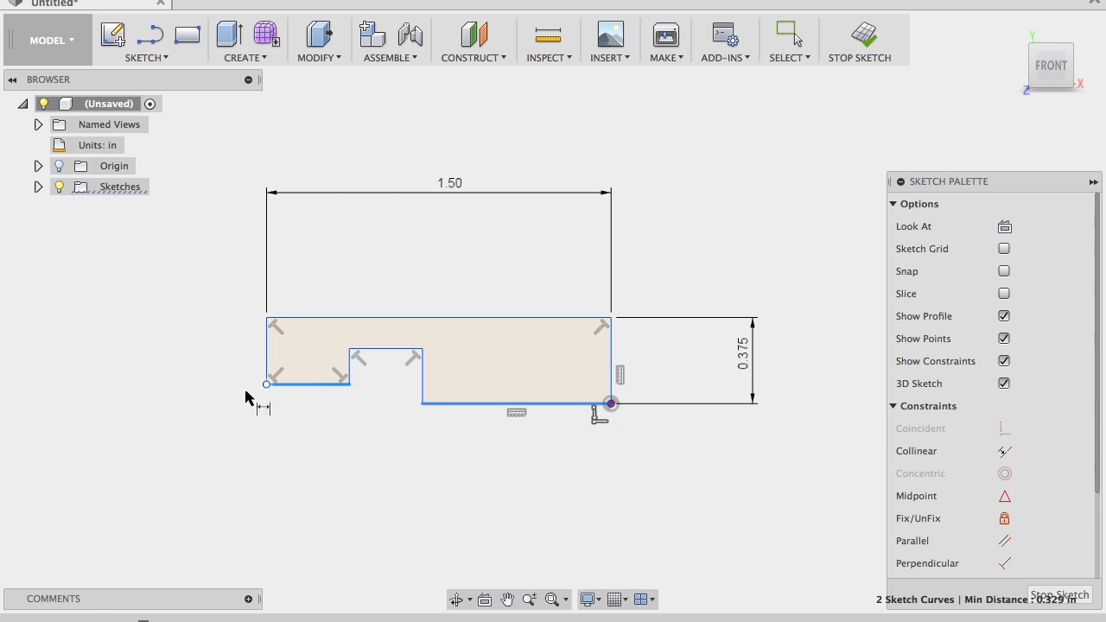
pyautogui.click(203, 389)
pyautogui.press('BackSpace')
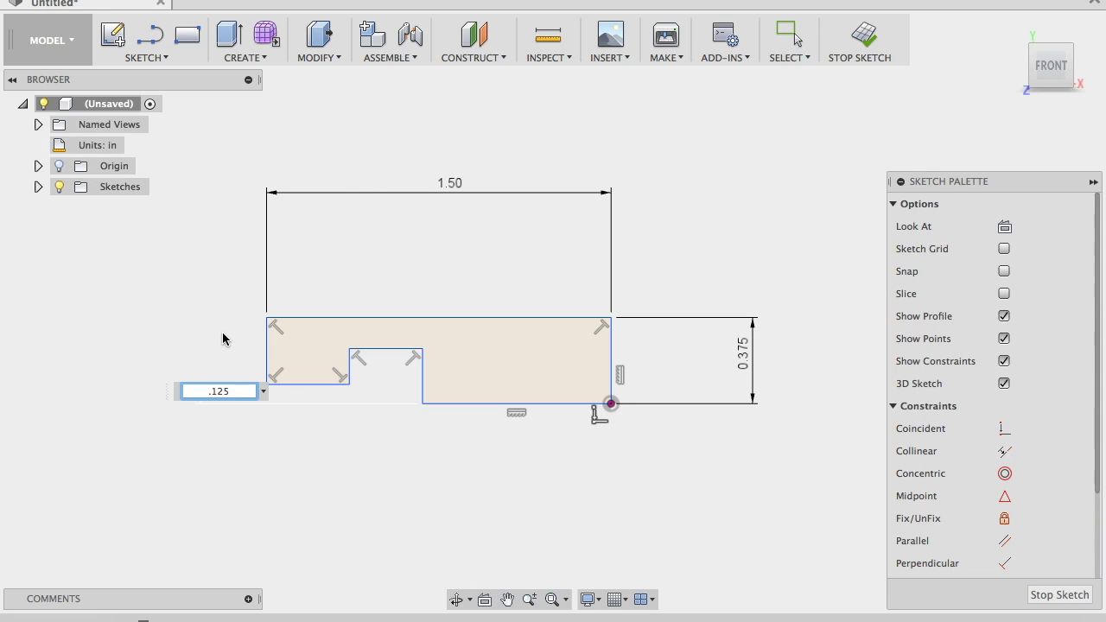
pyautogui.press('Return')
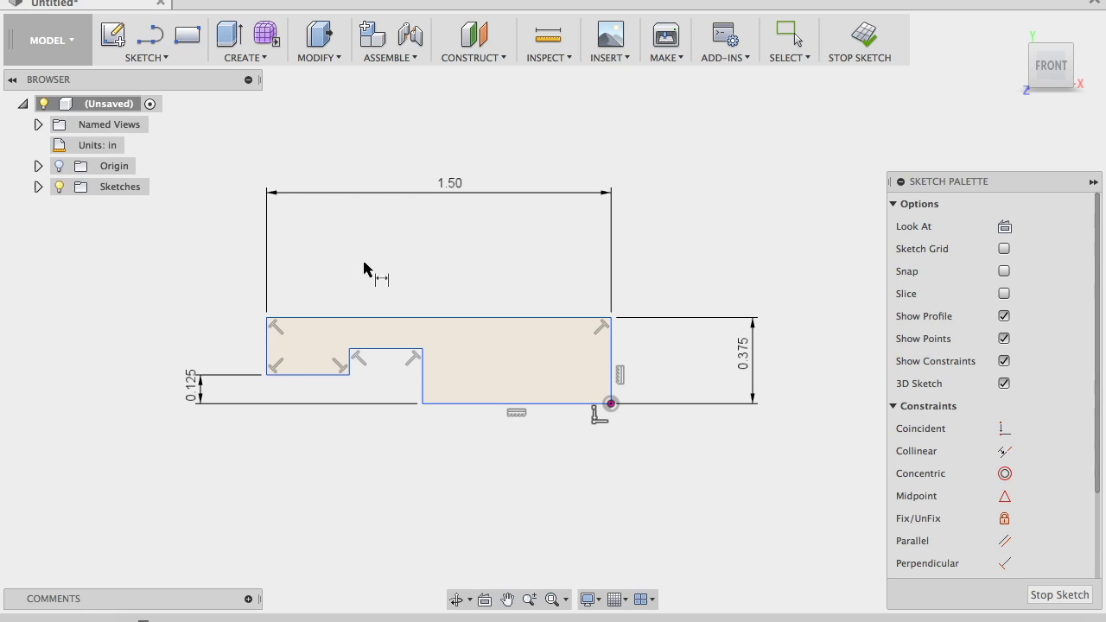
# Dimension the notch's top edge and set its width to 0.1875 in
pyautogui.click(387, 349)
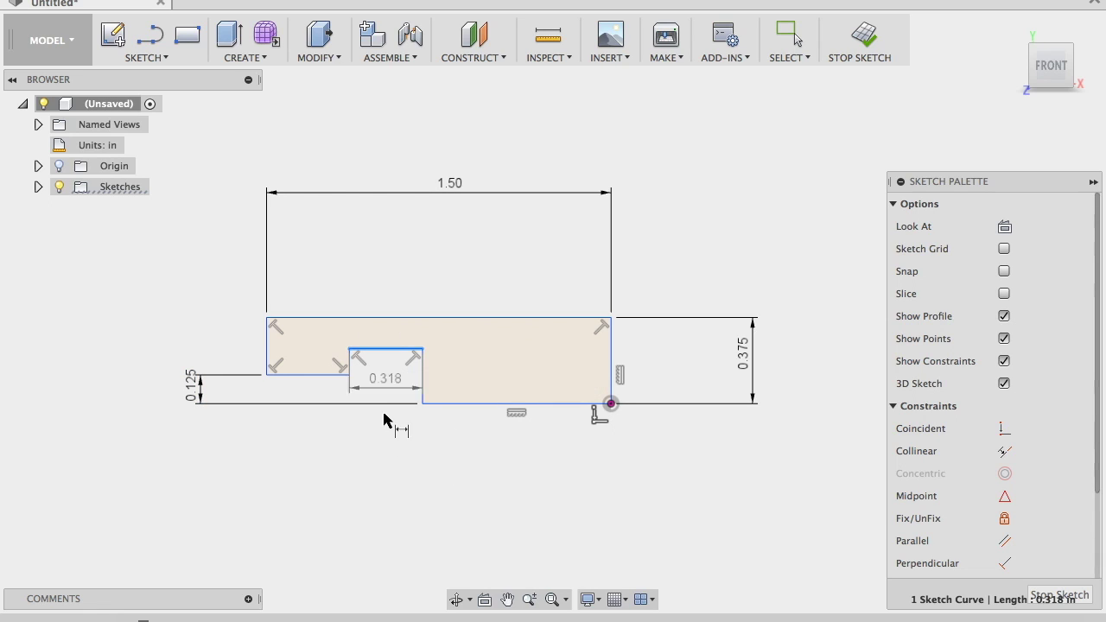
pyautogui.click(380, 448)
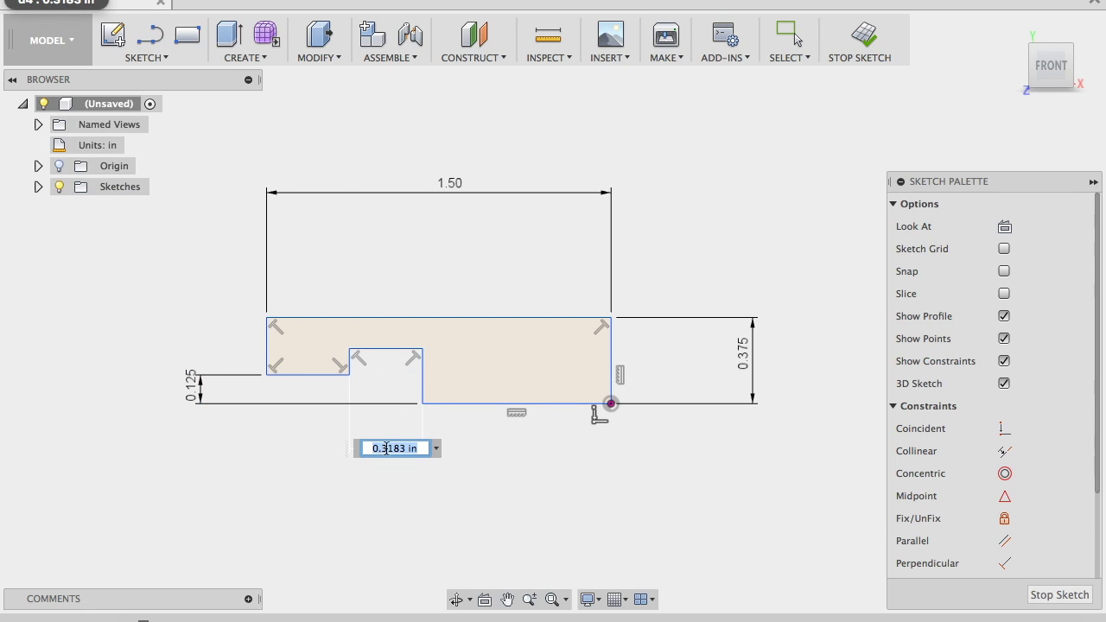
pyautogui.press('BackSpace')
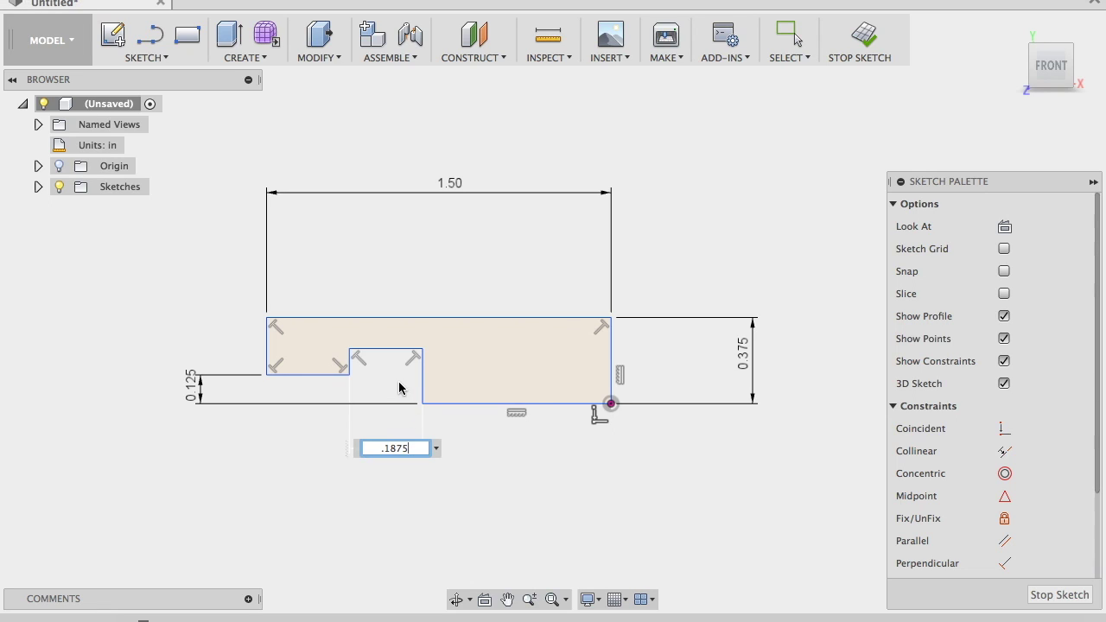
pyautogui.press('Return')
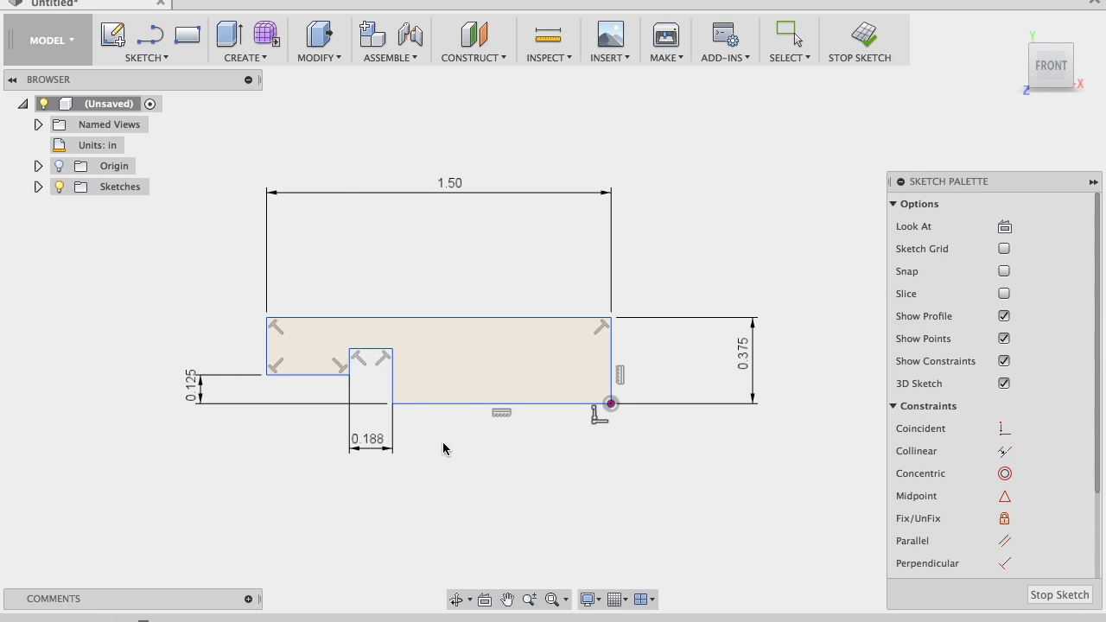
# Shift the notch toward the origin side and dimension the bottom edge between notch and origin as 0.75 in
pyautogui.moveTo(275, 327)
pyautogui.mouseDown()
pyautogui.moveTo(239, 299)
pyautogui.moveTo(270, 323)
pyautogui.mouseUp()
pyautogui.moveTo(351, 377); pyautogui.dragTo(422, 395)
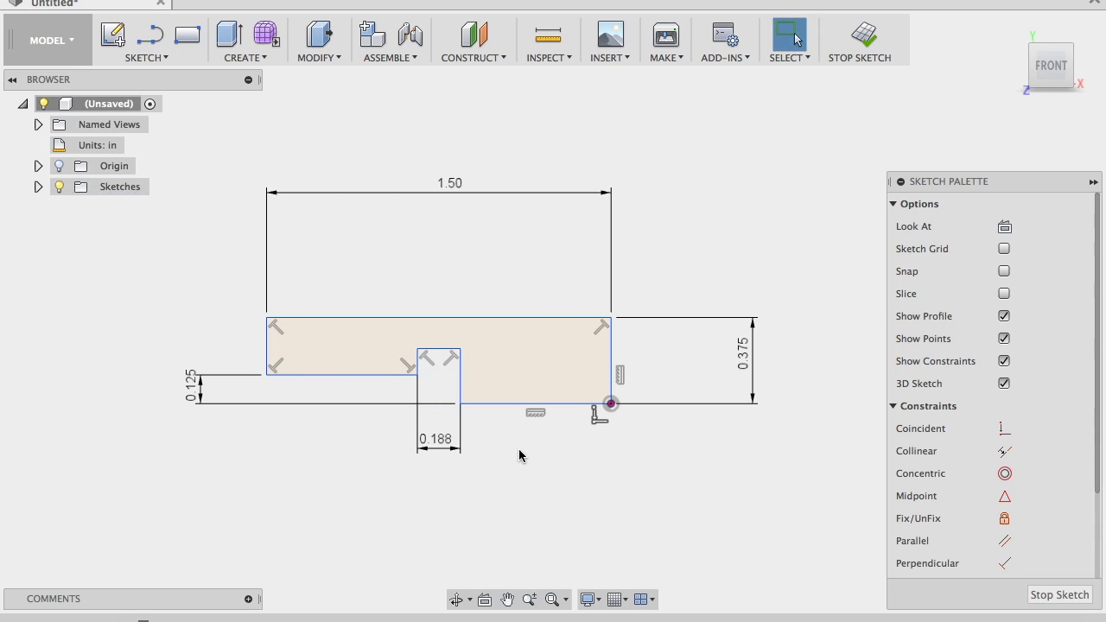
pyautogui.click(509, 406)
pyautogui.click(512, 467)
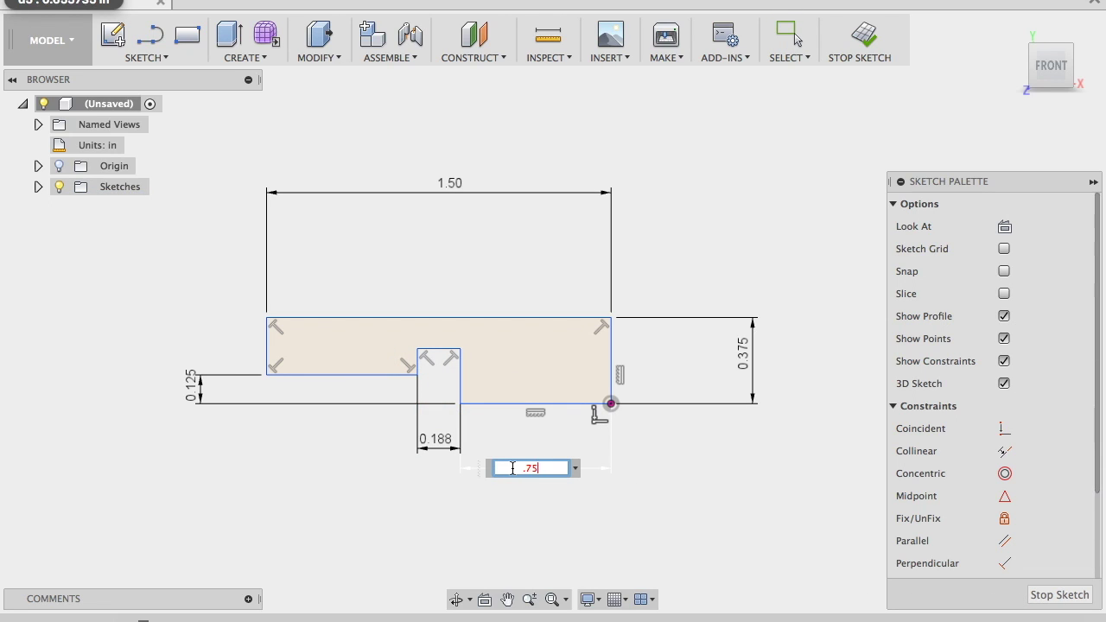
pyautogui.write('.75')
pyautogui.press('Return')
pyautogui.press('Escape')
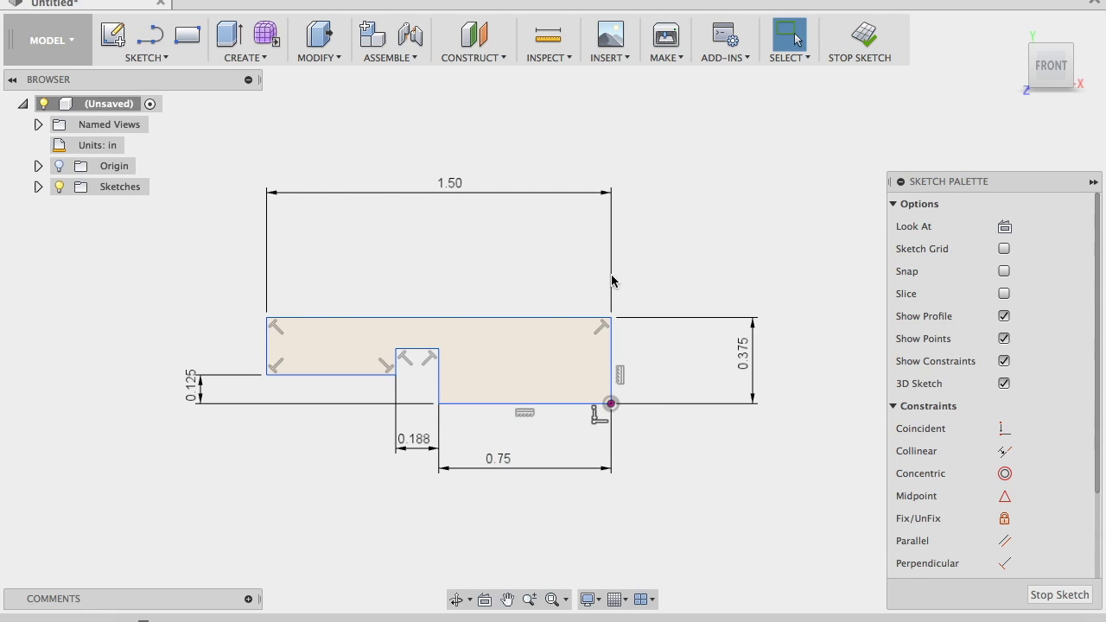
# Move the notch width dimension closer to the profile and set the notch's shorter vertical side to 0.0625 in
pyautogui.click(611, 318)
pyautogui.moveTo(437, 350)
pyautogui.mouseDown()
pyautogui.moveTo(440, 373)
pyautogui.moveTo(424, 376)
pyautogui.moveTo(403, 344)
pyautogui.mouseUp()
pyautogui.click(395, 287)
pyautogui.press('d')
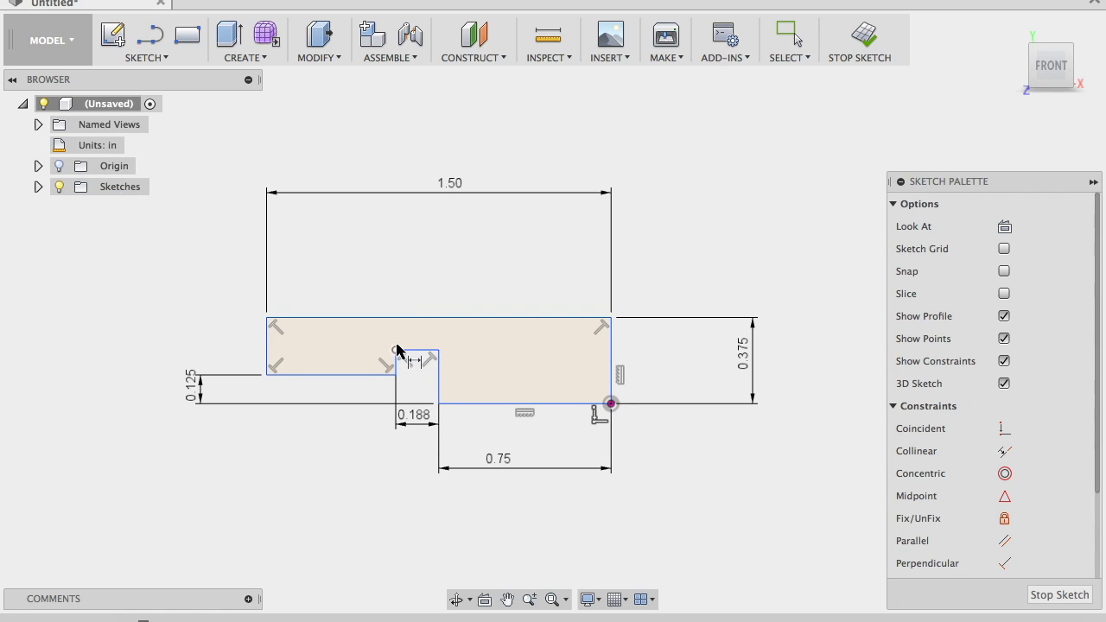
pyautogui.click(396, 364)
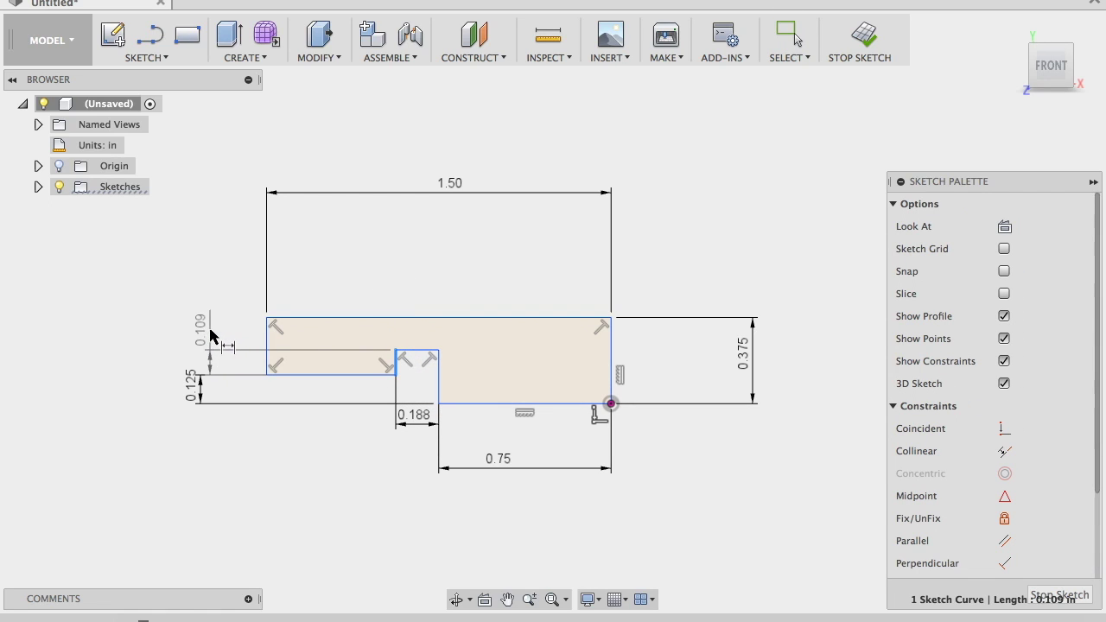
pyautogui.click(210, 329)
pyautogui.press('BackSpace')
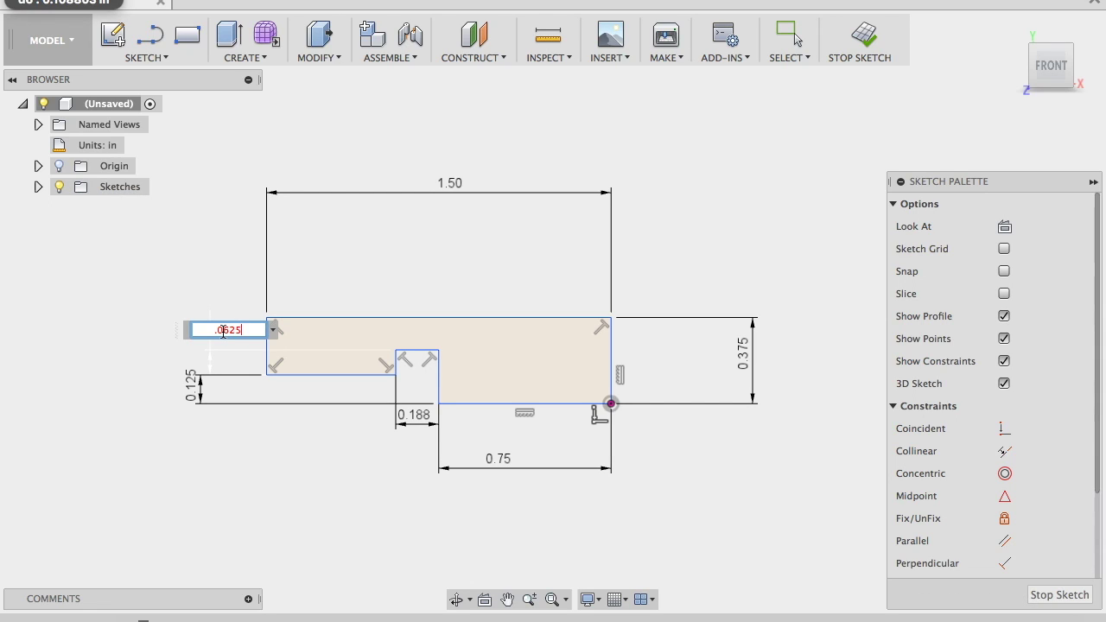
pyautogui.write('.0625')
pyautogui.press('Return')
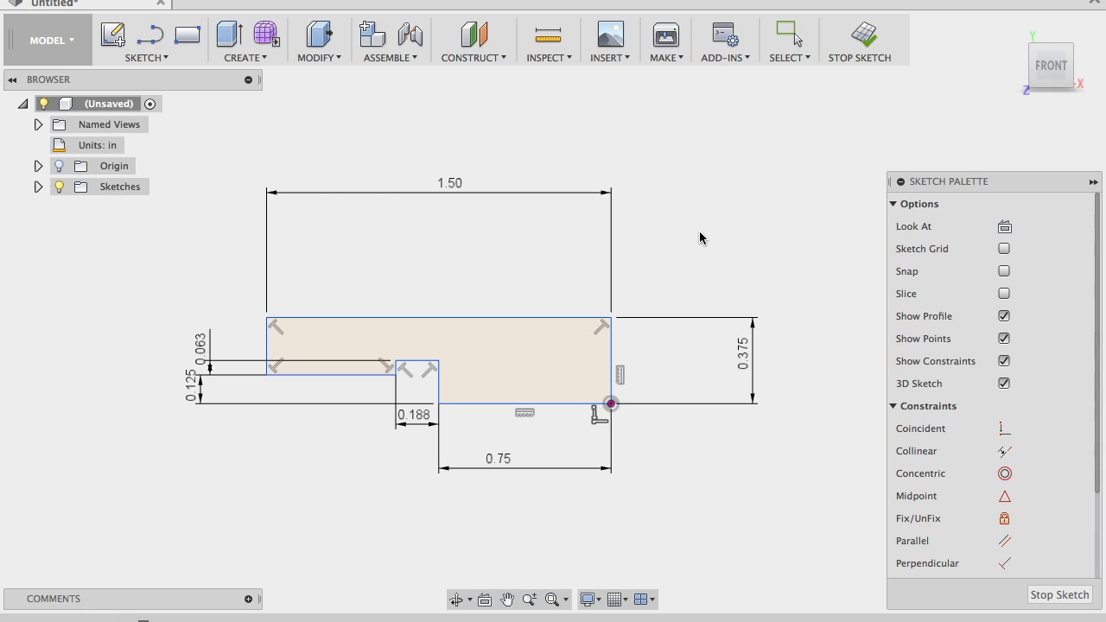
# Finish the sketch and extrude the notched profile symmetrically, measuring the whole length, by 0.625 in
pyautogui.click(1042, 599)
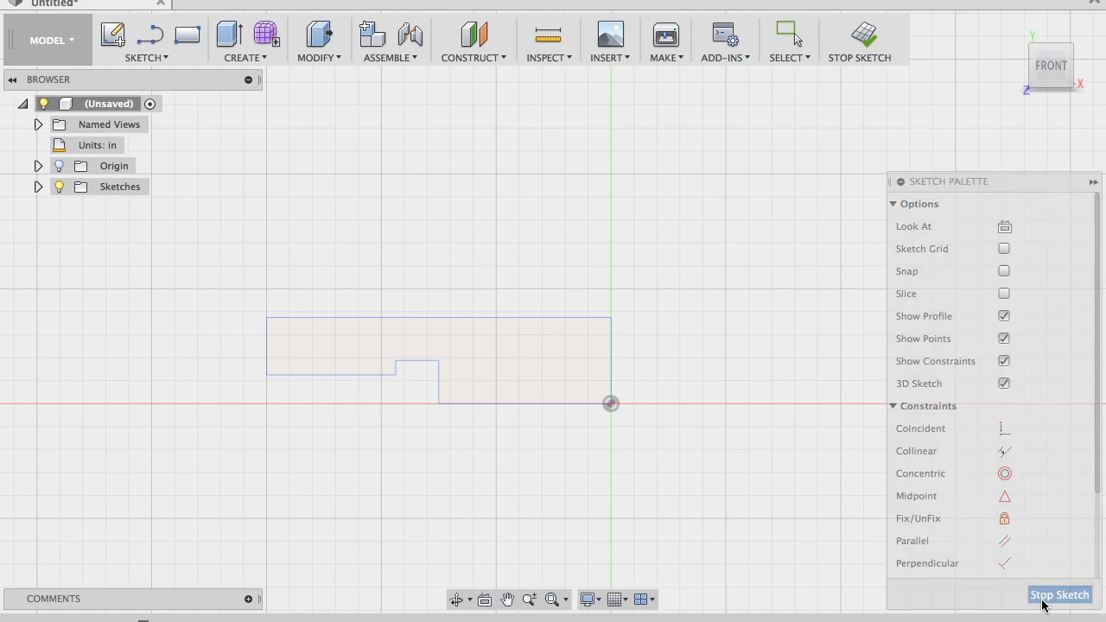
pyautogui.press('e')
pyautogui.click(469, 335)
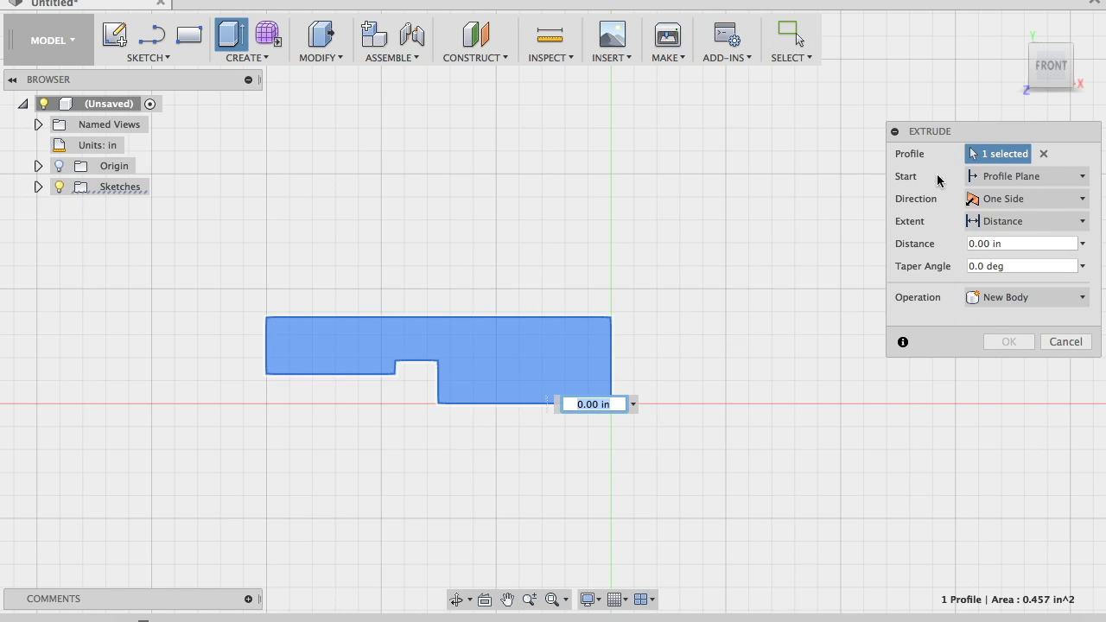
pyautogui.click(997, 222)
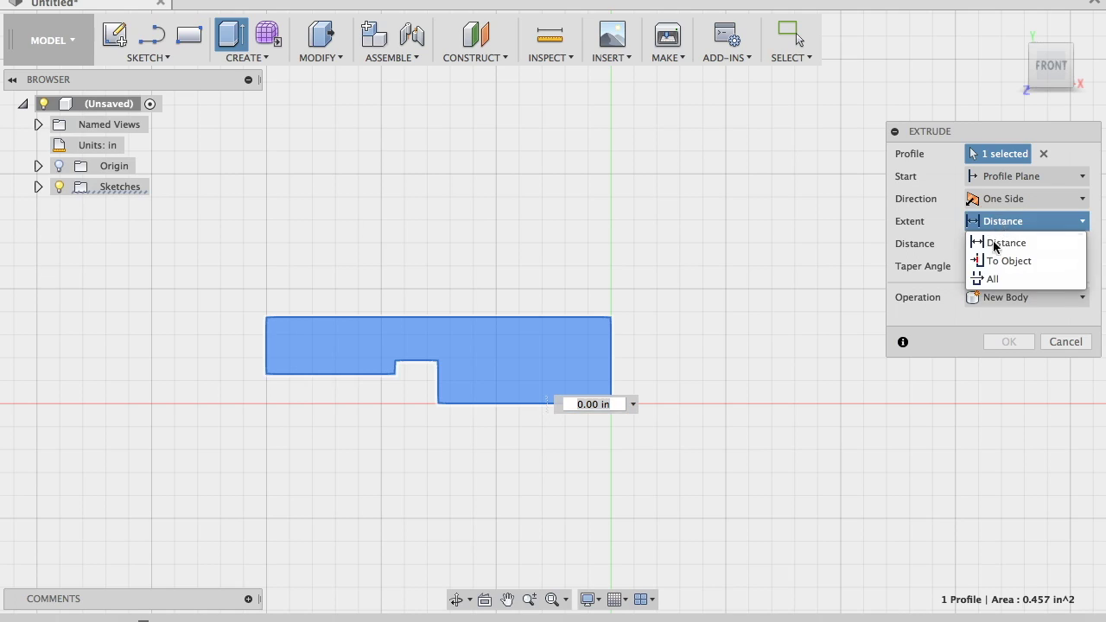
pyautogui.click(997, 200)
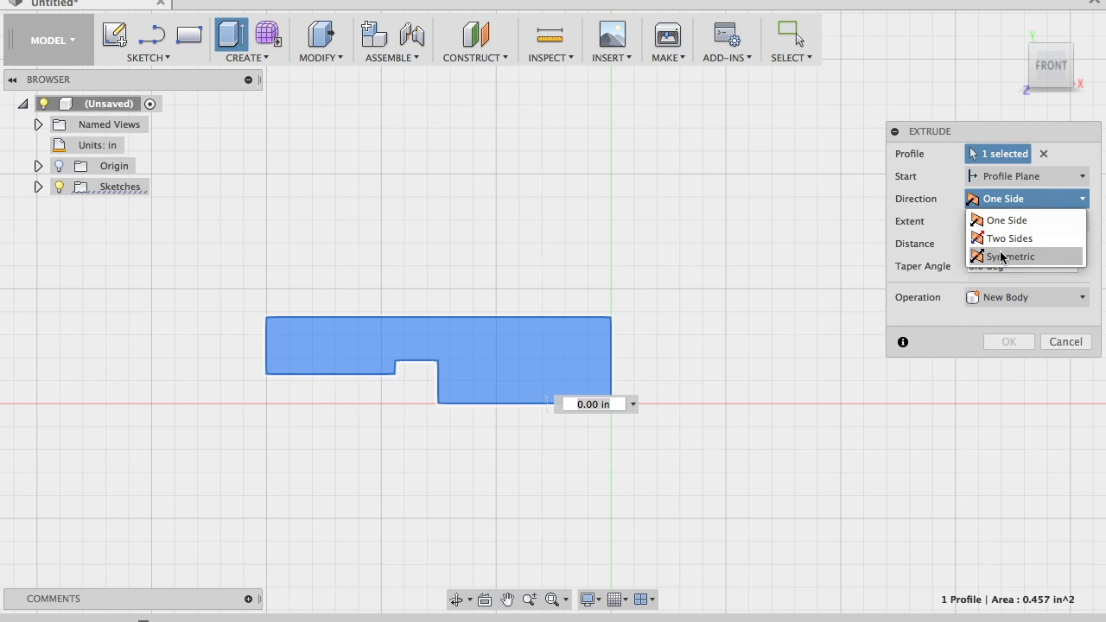
pyautogui.click(1005, 256)
pyautogui.click(1004, 222)
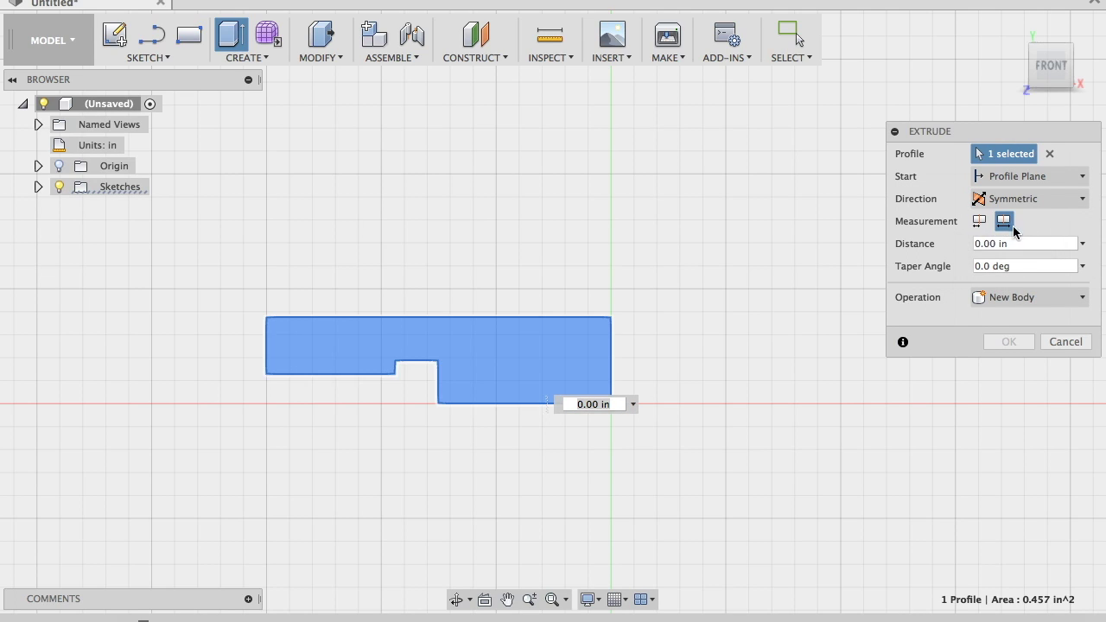
pyautogui.click(985, 245)
pyautogui.write('.')
pyautogui.write('63')
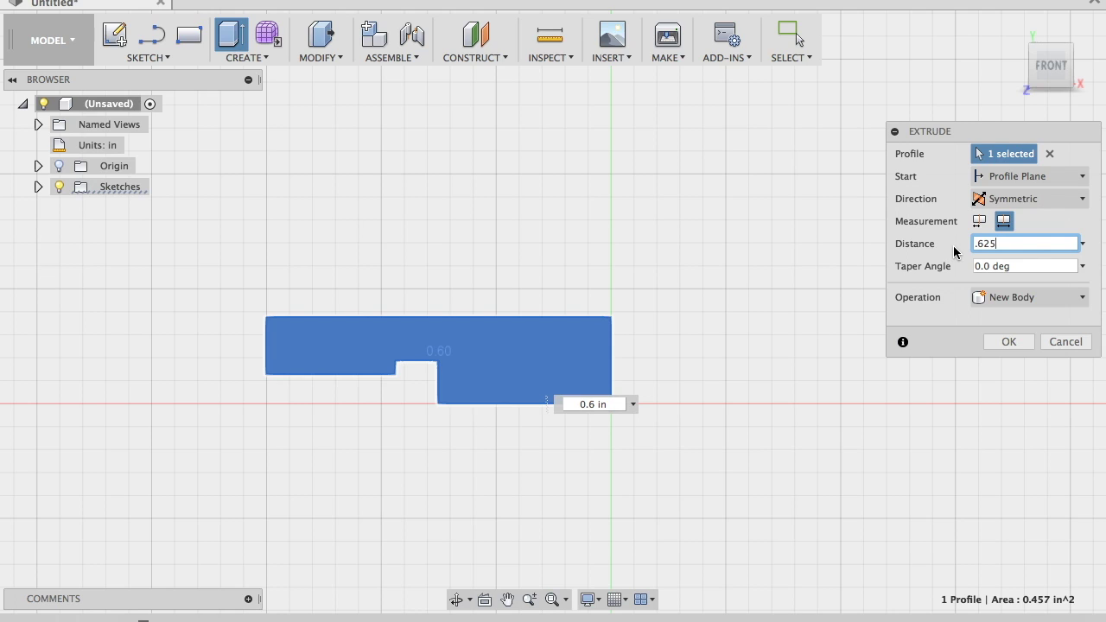
pyautogui.press('Return')
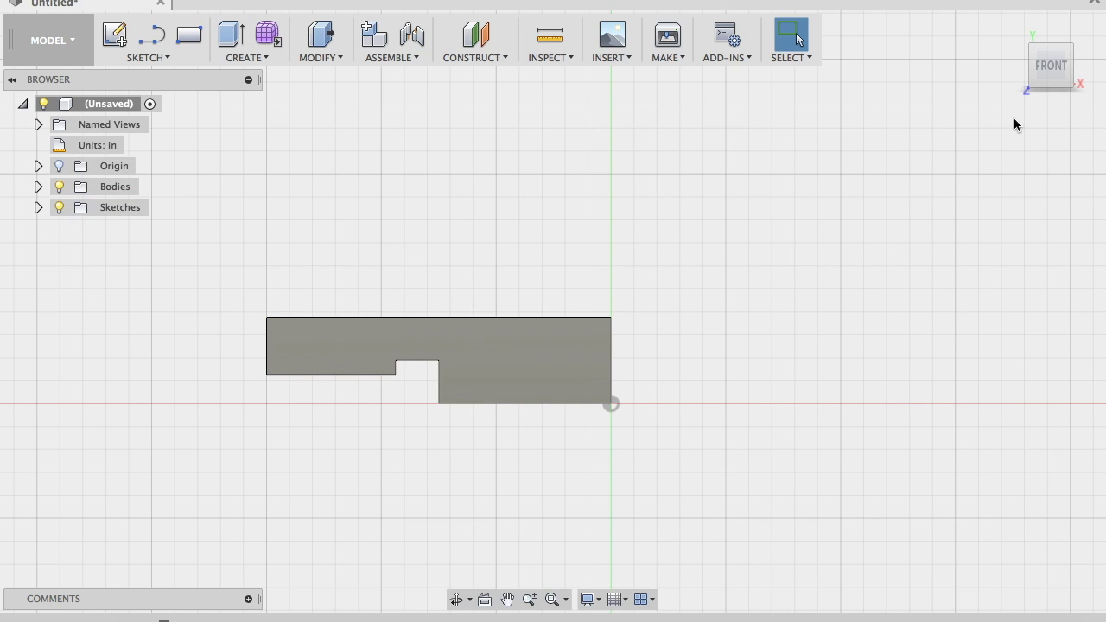
# Sketch a circle about 0.37 in in diameter on the part's top face, placing its centre near the origin end
pyautogui.click(1014, 26)
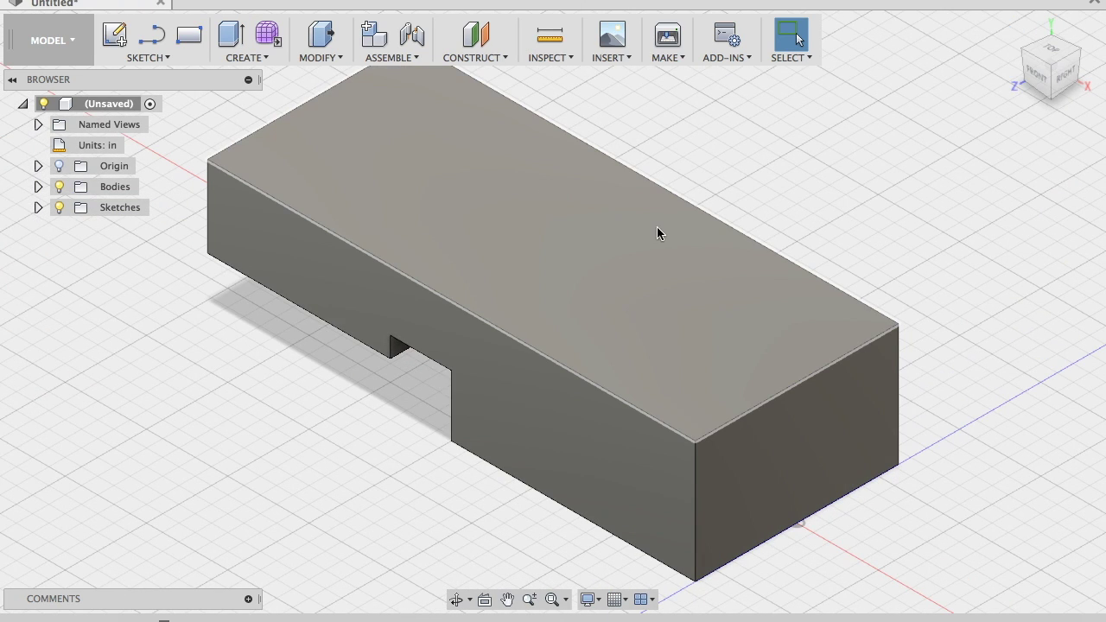
pyautogui.scroll(-1, 648, 275)
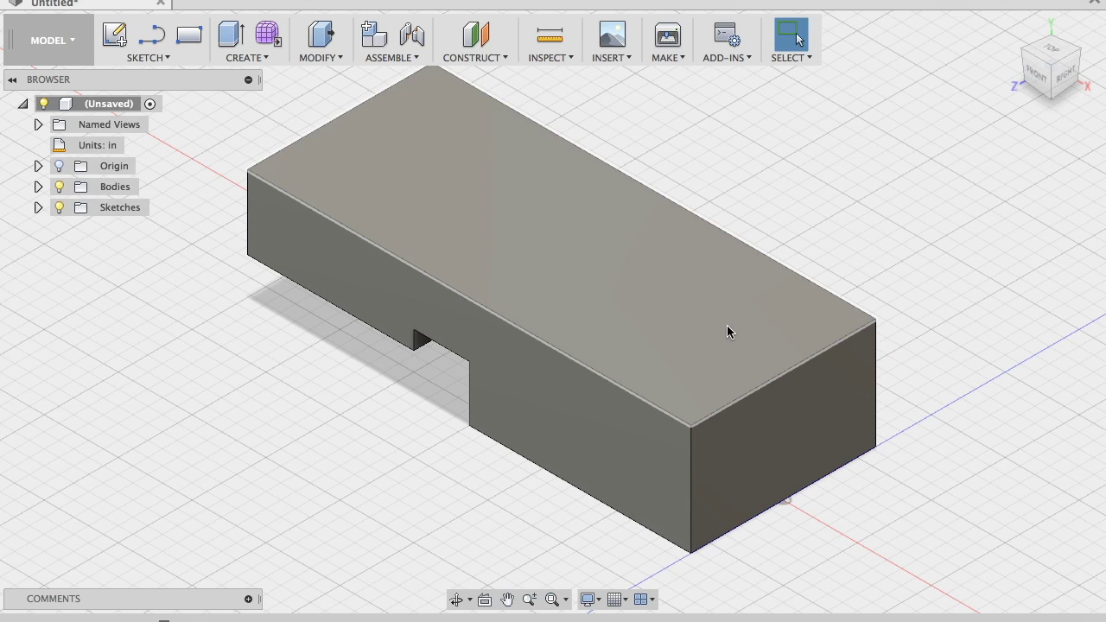
pyautogui.click(688, 292)
pyautogui.keyDown('shift'); pyautogui.moveTo(688, 292); pyautogui.dragTo(687, 298, button='middle'); pyautogui.keyUp('shift')
pyautogui.press('c')
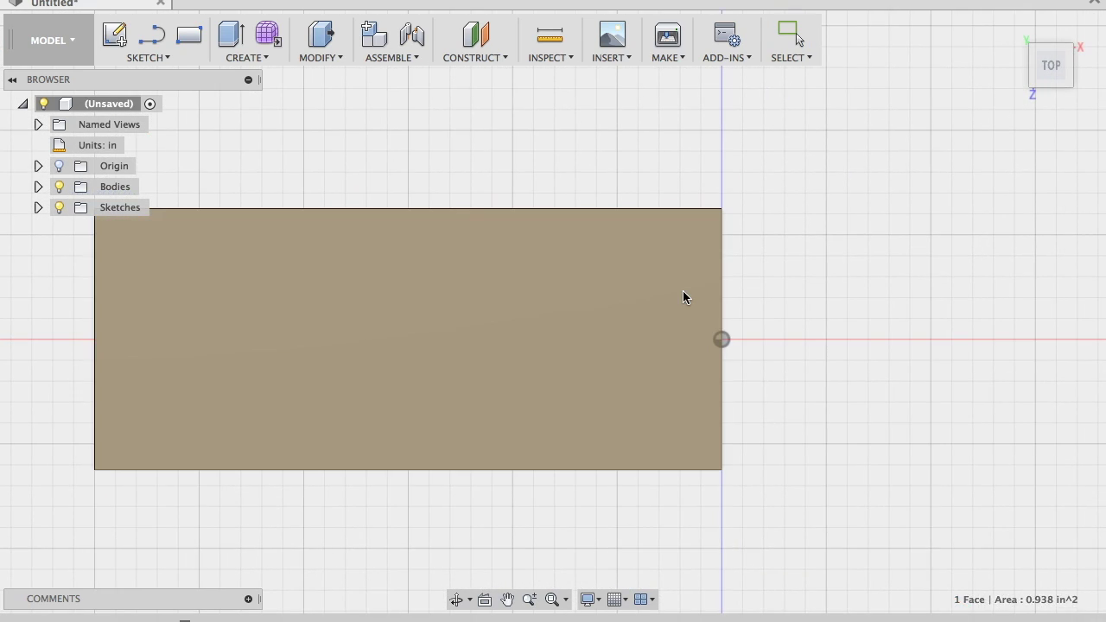
pyautogui.click(619, 332)
pyautogui.click(642, 406)
pyautogui.press('Escape')
pyautogui.moveTo(593, 313); pyautogui.dragTo(576, 306)
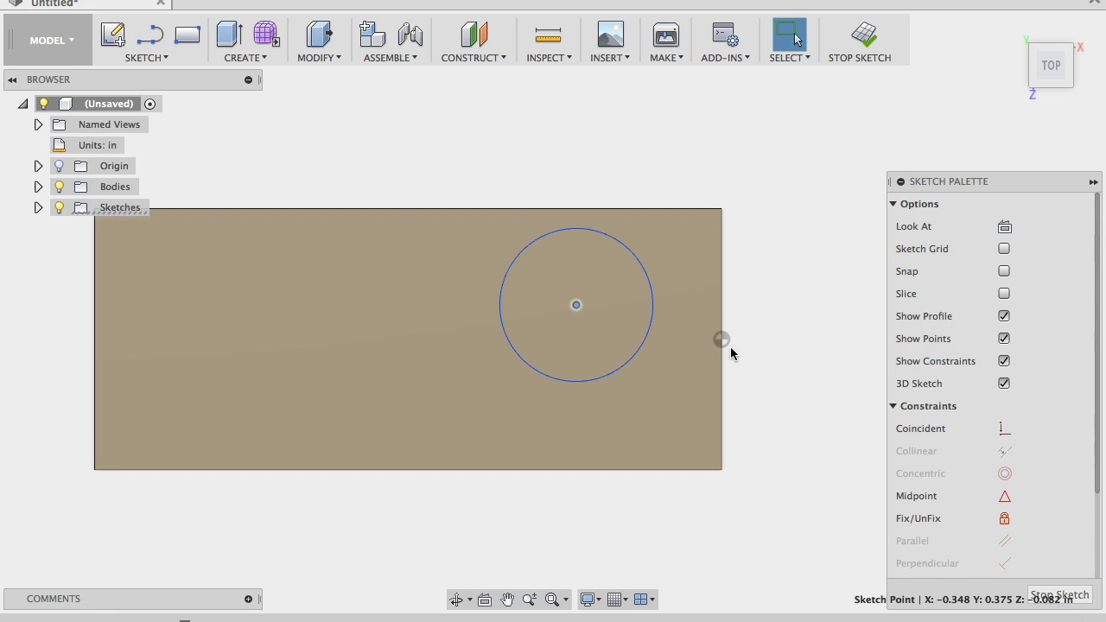
# Apply a Horizontal/Vertical constraint between the circle's centre and the origin
pyautogui.click(722, 339)
pyautogui.scroll(-3, 991, 494)
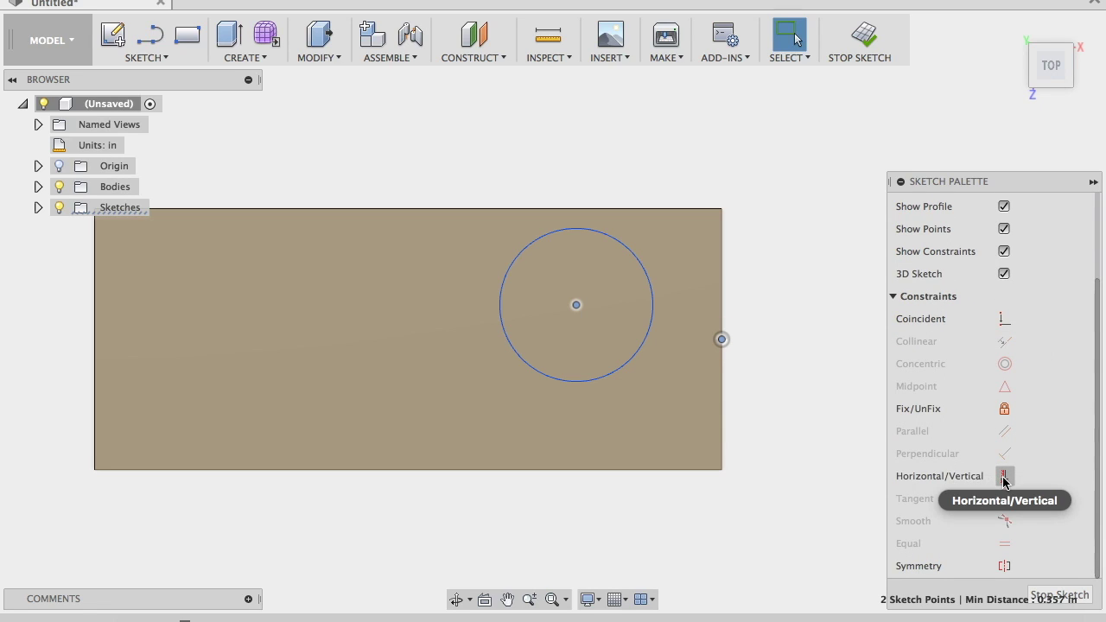
pyautogui.click(1005, 476)
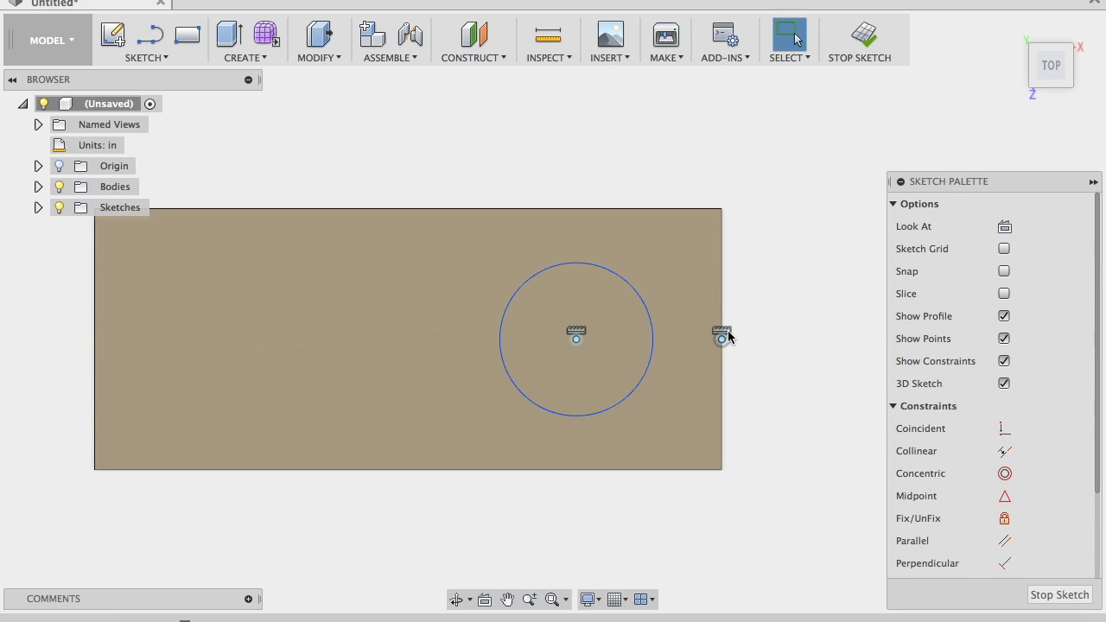
# Delete the constraint between the circle's centre and the origin, and move the circle off the origin's axis
pyautogui.click(722, 333)
pyautogui.press('Delete')
pyautogui.moveTo(576, 339); pyautogui.dragTo(570, 289)
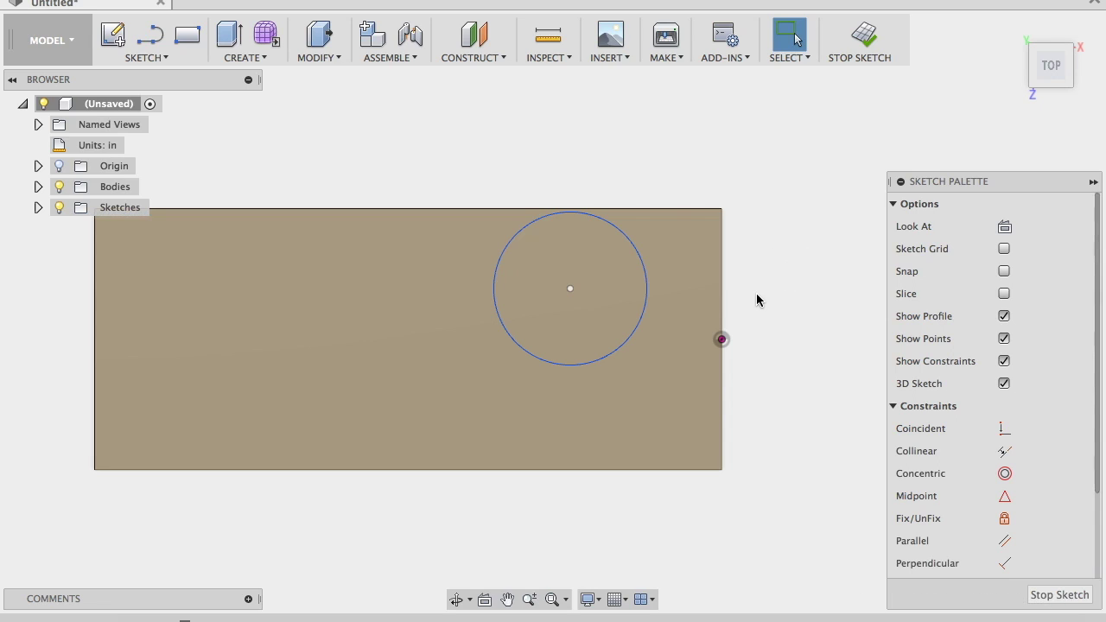
# Draw a line from the circle's centre to the origin and convert it to a construction line
pyautogui.press('l')
pyautogui.click(571, 290)
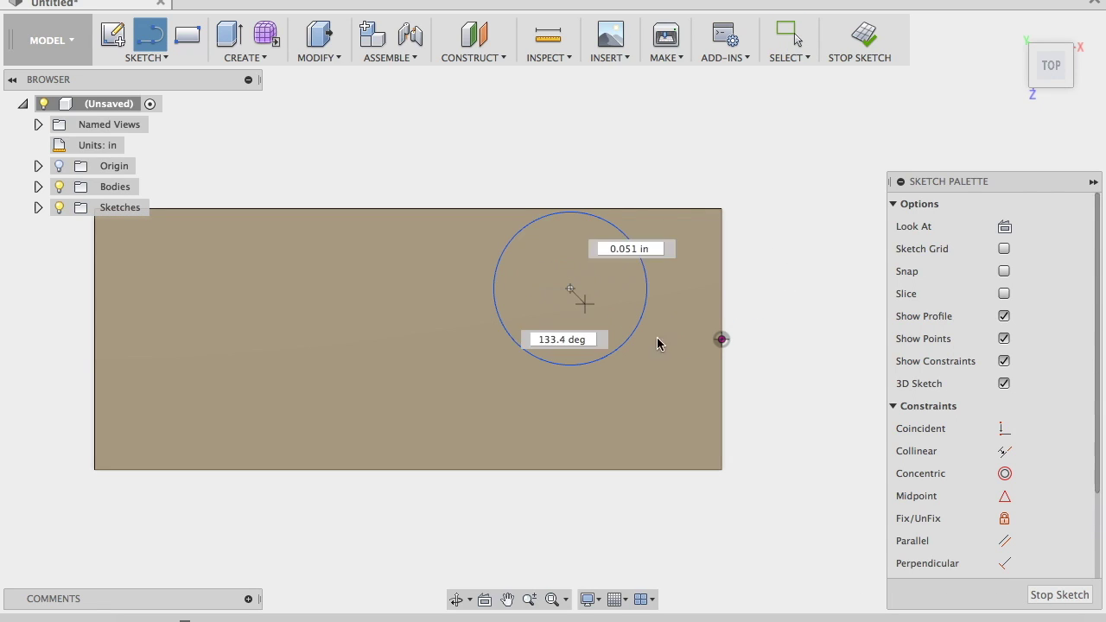
pyautogui.click(722, 339)
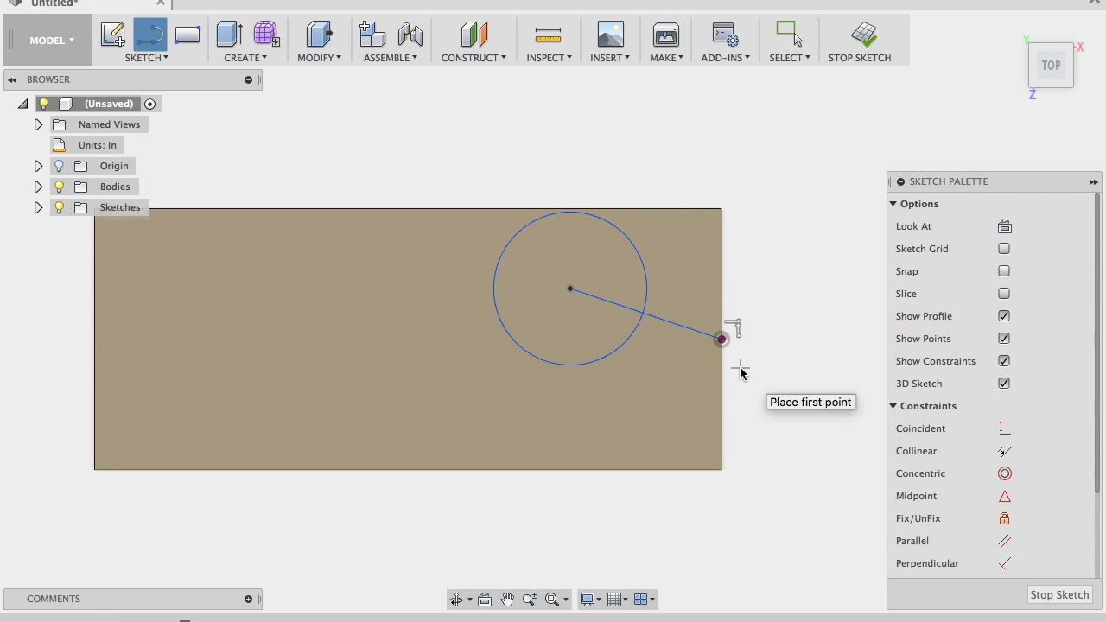
pyautogui.press('Escape')
pyautogui.click(666, 326)
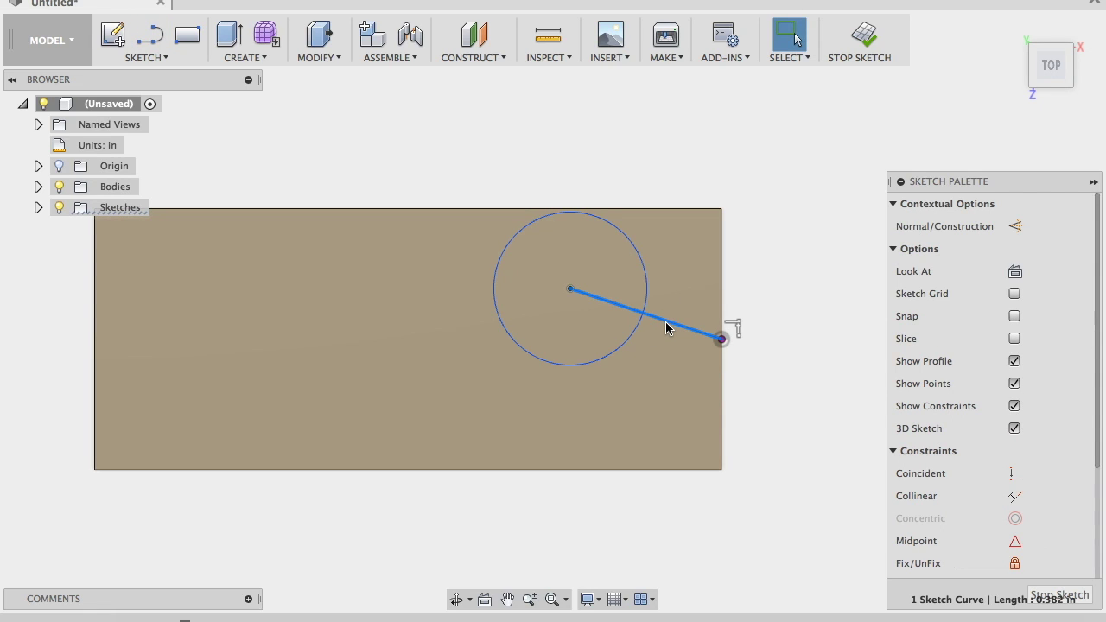
pyautogui.press('x')
pyautogui.press('Escape')
# Constrain the construction line between circle centre and origin to be horizontal
pyautogui.click(679, 326)
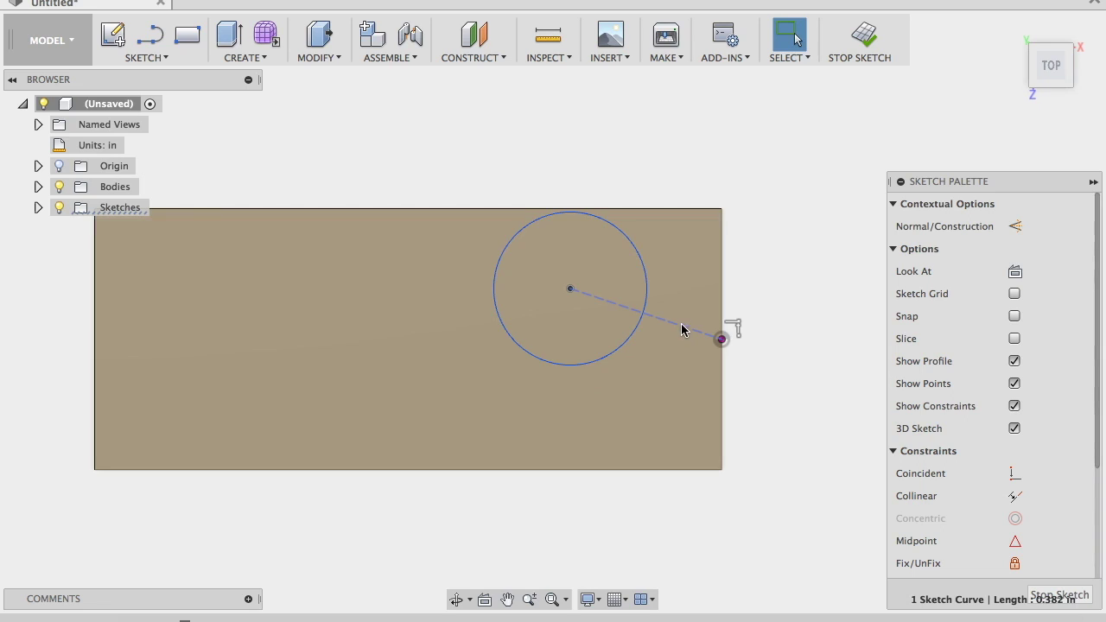
pyautogui.scroll(-3, 1014, 475)
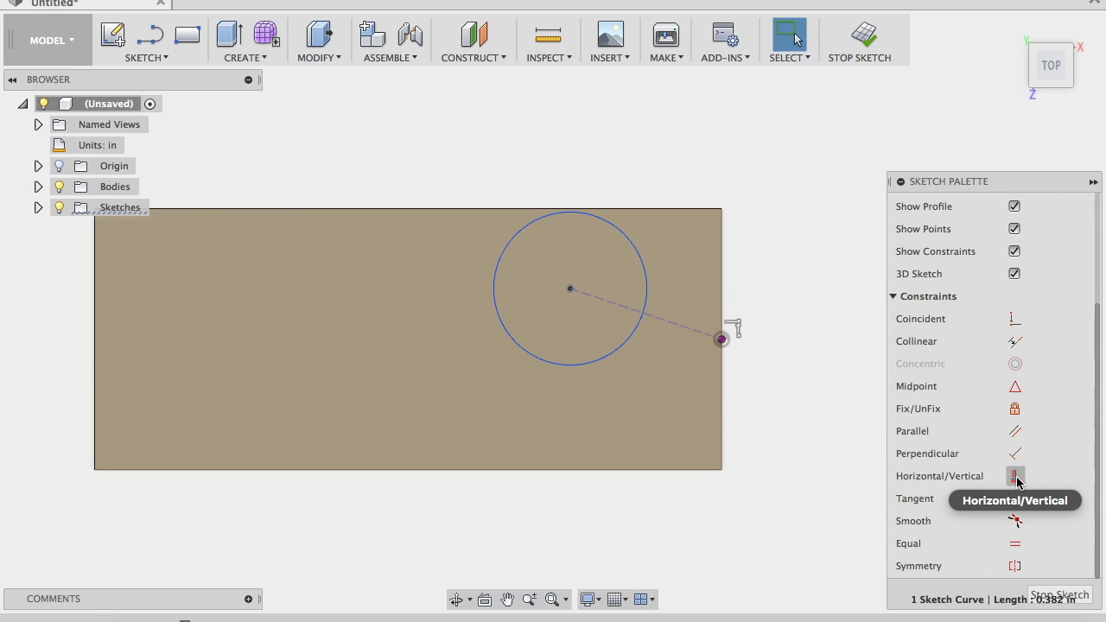
pyautogui.click(1016, 477)
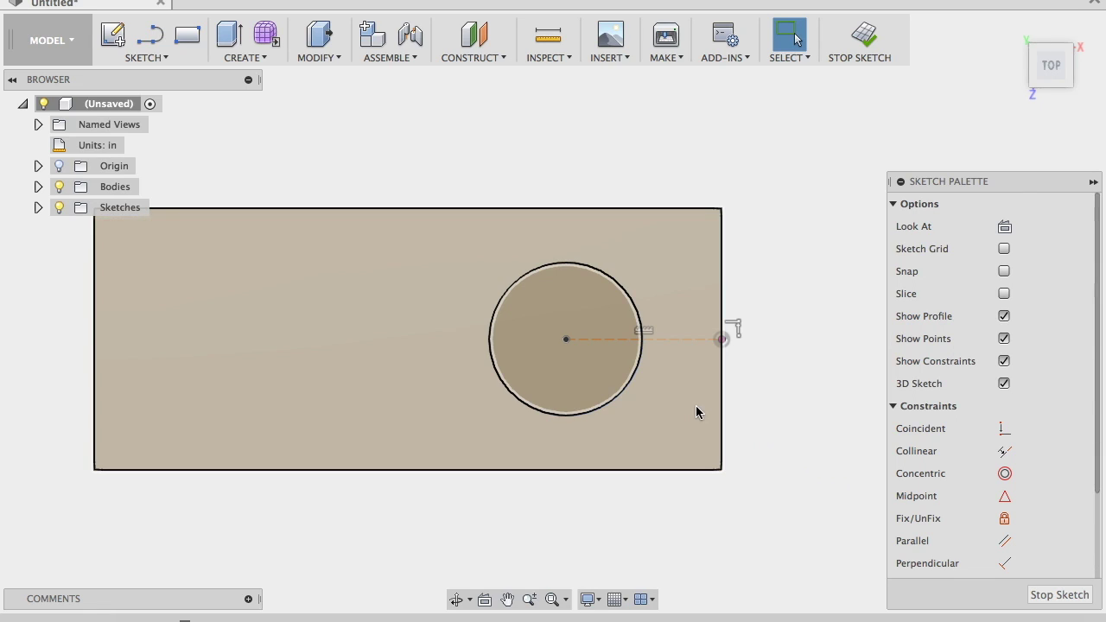
# Dimension the circle's diameter as .156+.020 in
pyautogui.press('d')
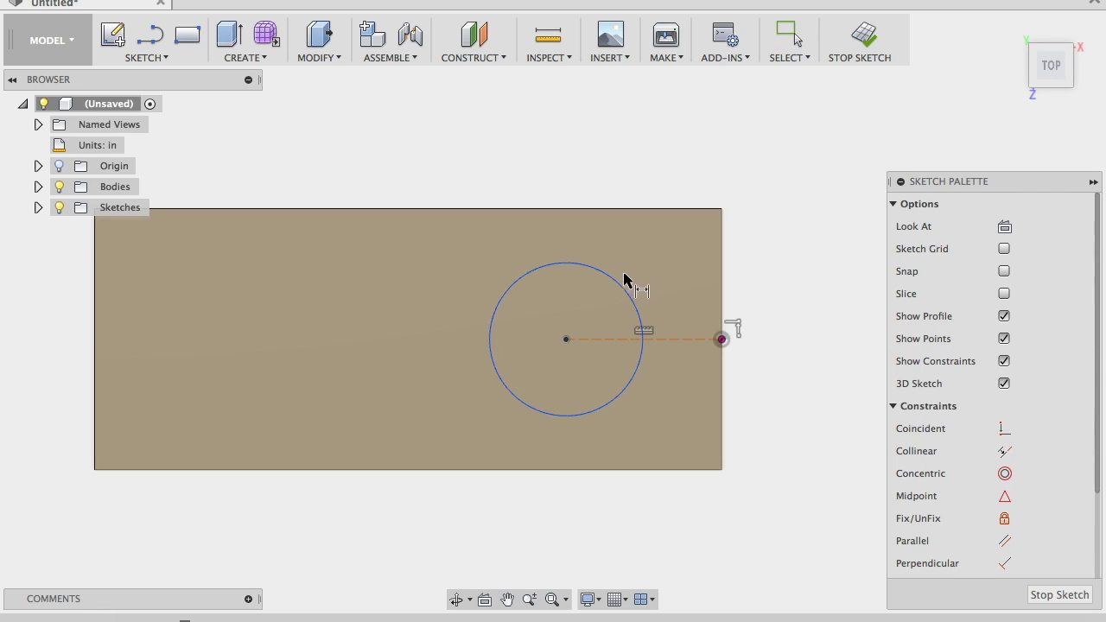
pyautogui.click(621, 285)
pyautogui.click(651, 150)
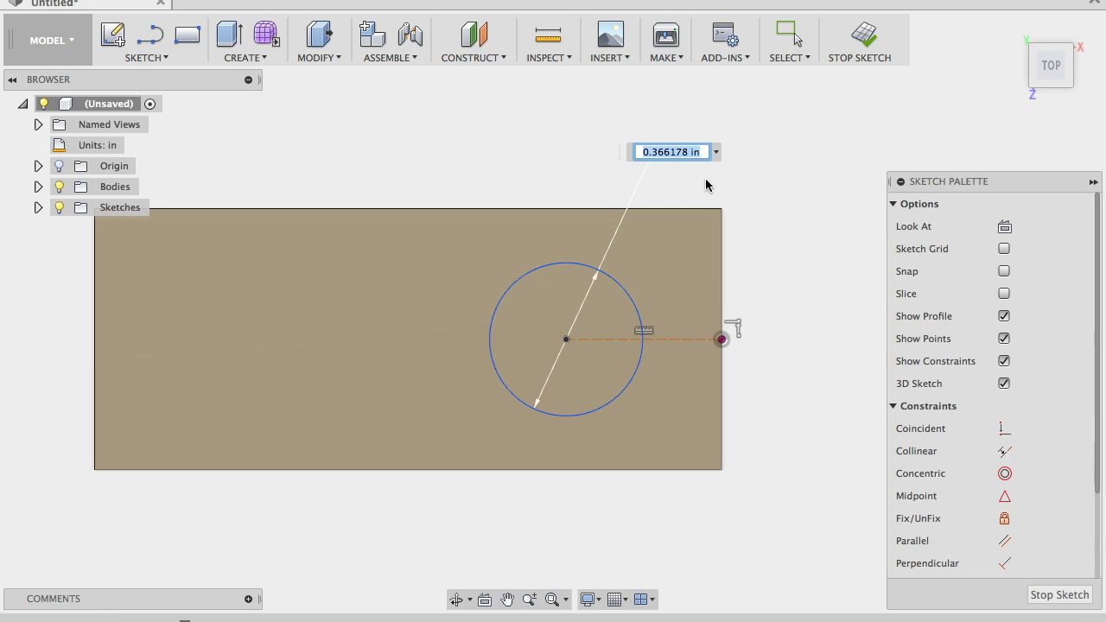
pyautogui.press('BackSpace')
pyautogui.write('.156+.020')
pyautogui.press('Return')
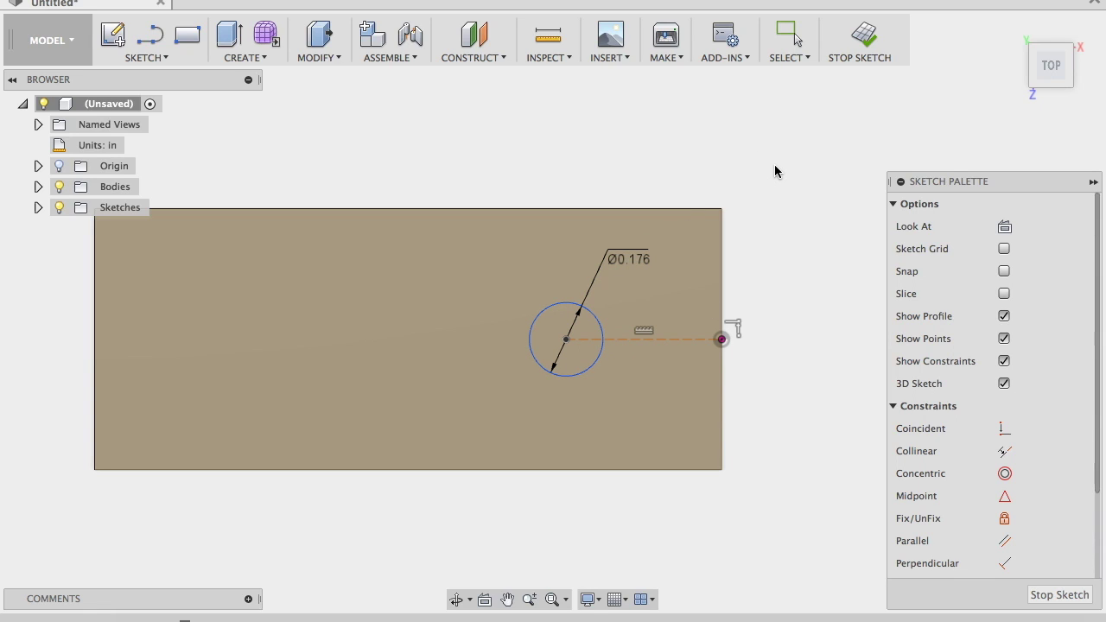
# Dimension the construction line to place the circle's centre 0.375 in from the origin
pyautogui.click(694, 340)
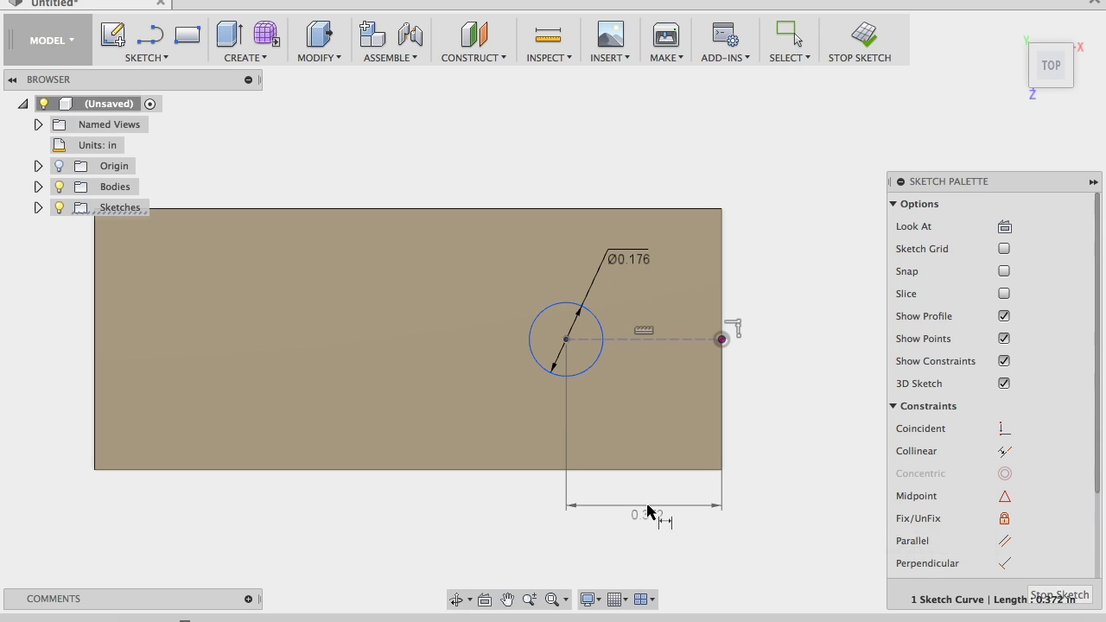
pyautogui.click(649, 512)
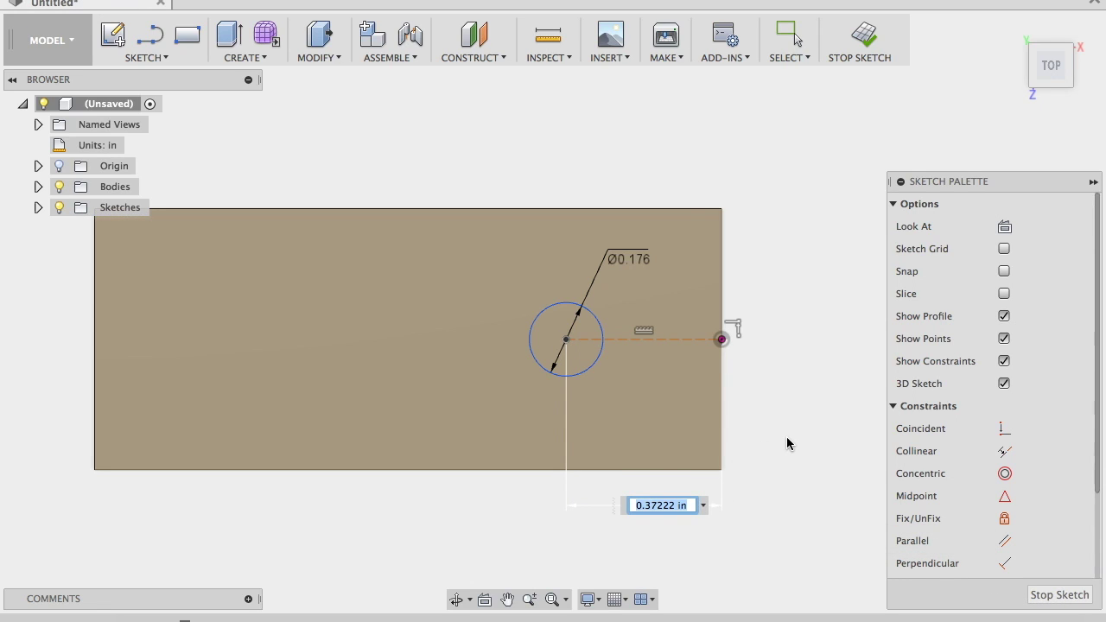
pyautogui.write('.375')
pyautogui.press('Return')
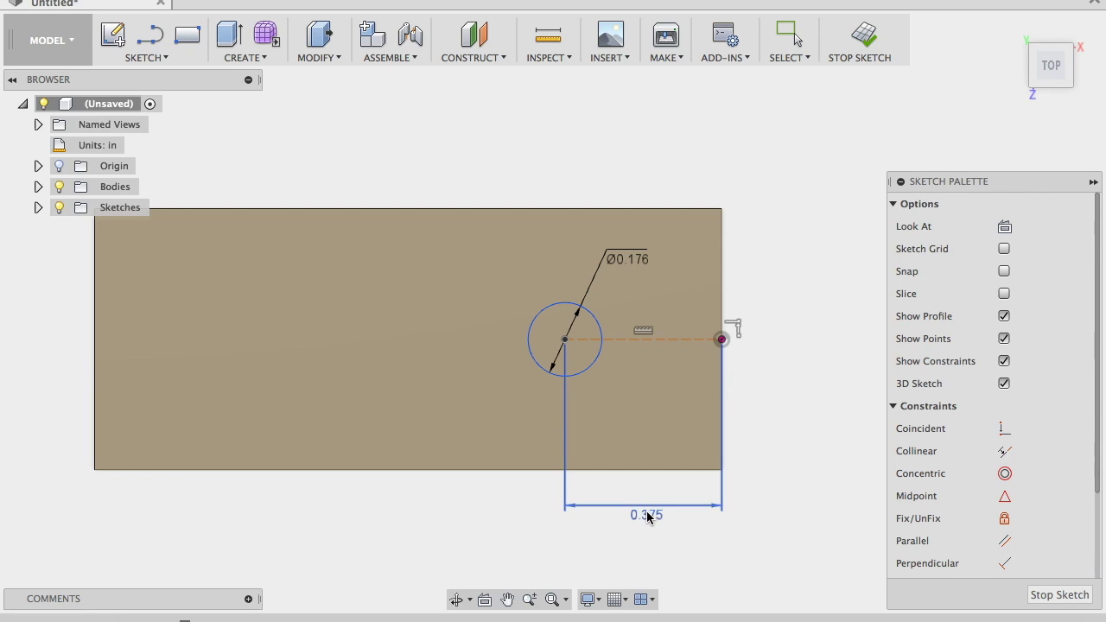
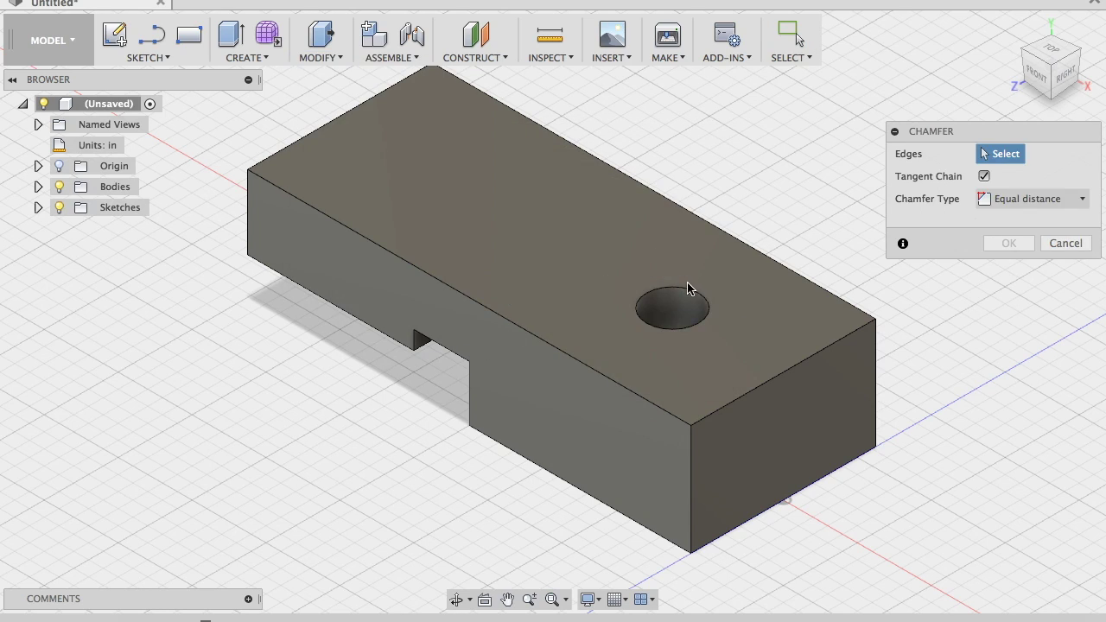
# Chamfer the hole's upper edge using the Distance and angle type with a distance of 0.125 in
pyautogui.click(692, 289)
pyautogui.moveTo(687, 286)
pyautogui.mouseDown()
pyautogui.moveTo(714, 299)
pyautogui.moveTo(701, 295)
pyautogui.mouseUp()
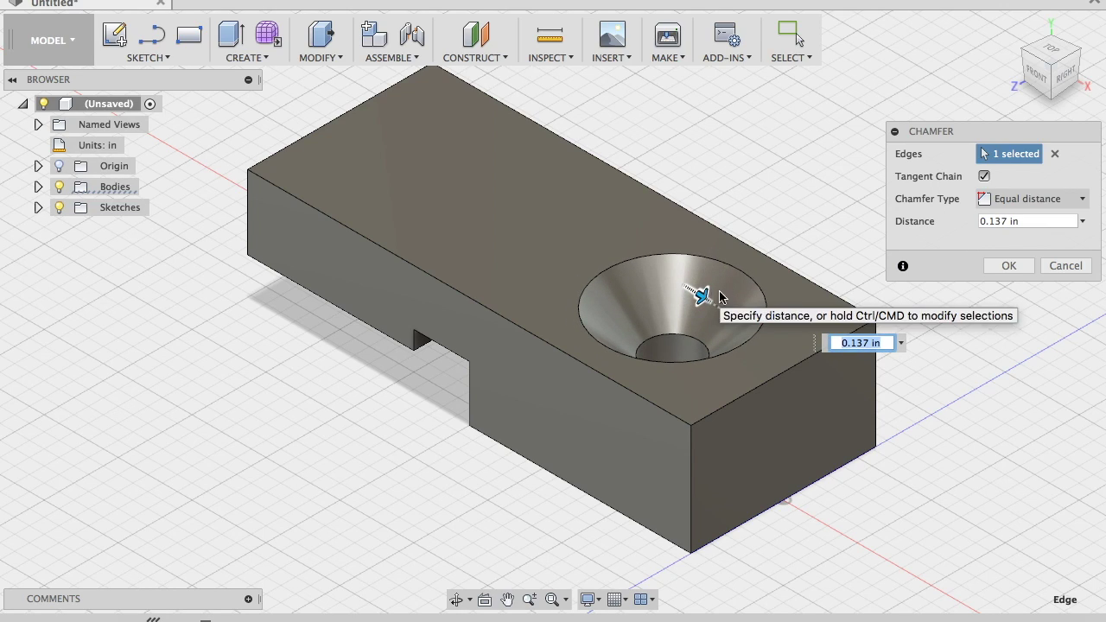
pyautogui.click(1015, 201)
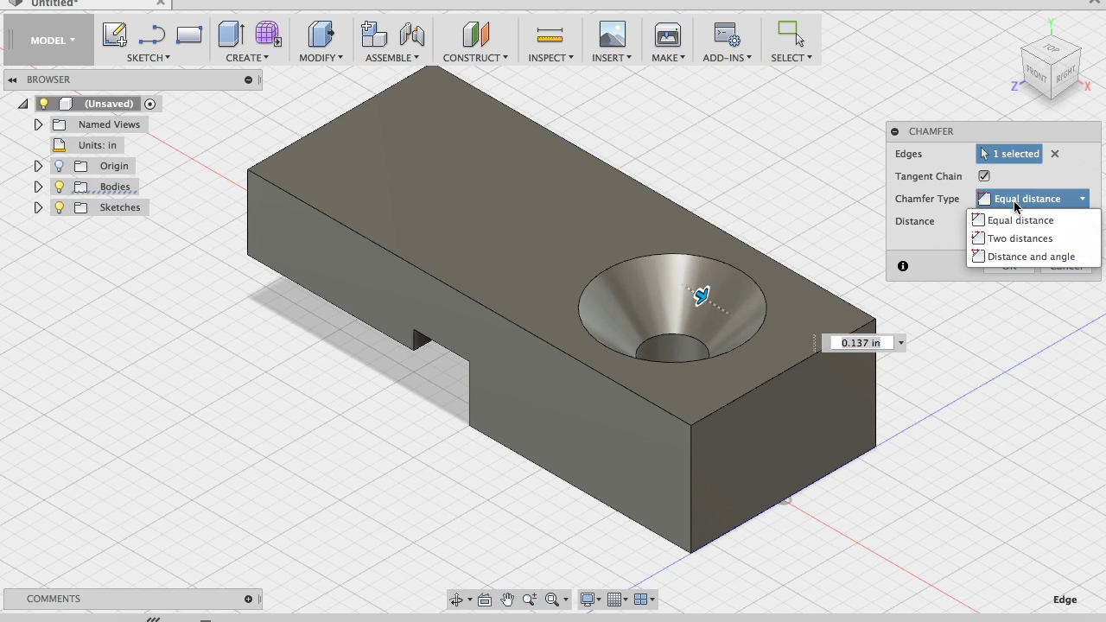
pyautogui.click(1013, 258)
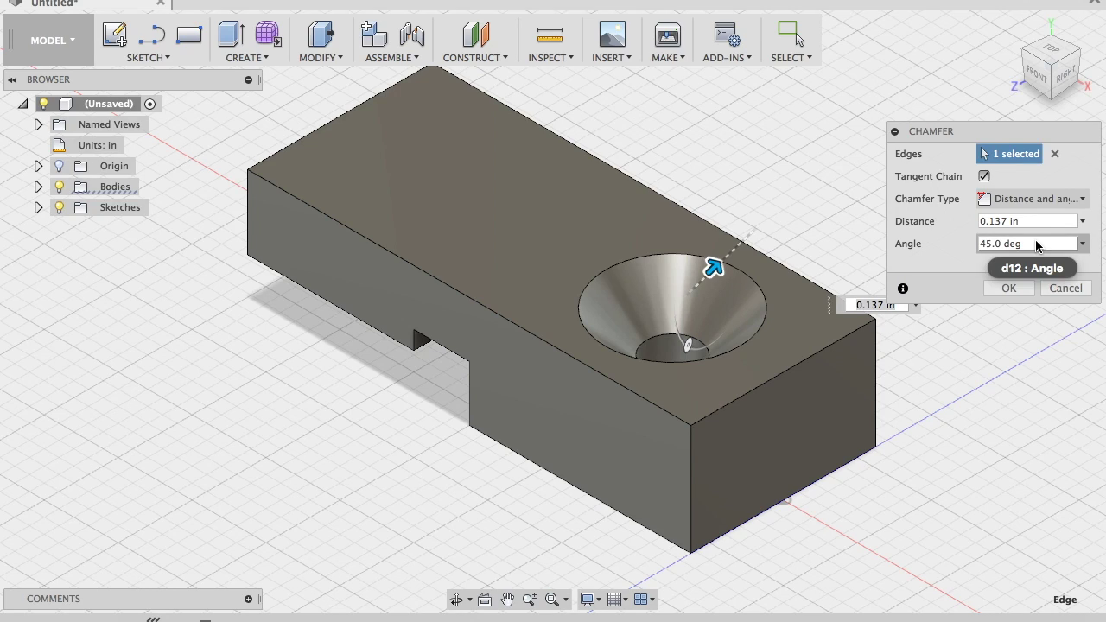
pyautogui.click(981, 222)
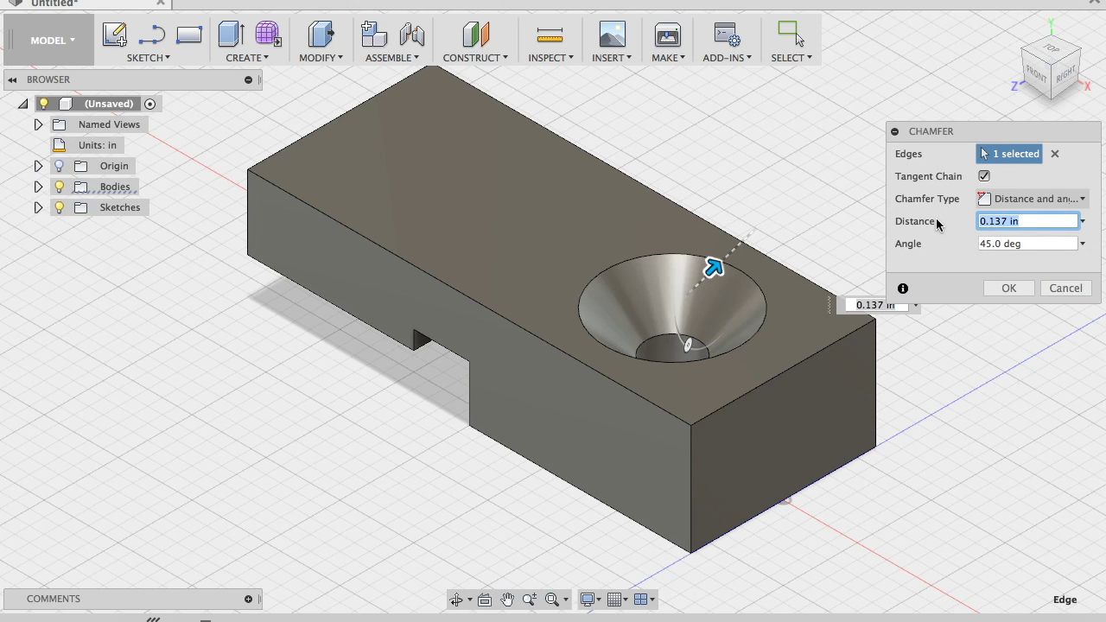
pyautogui.press('BackSpace')
pyautogui.write('.125')
pyautogui.press('Return')
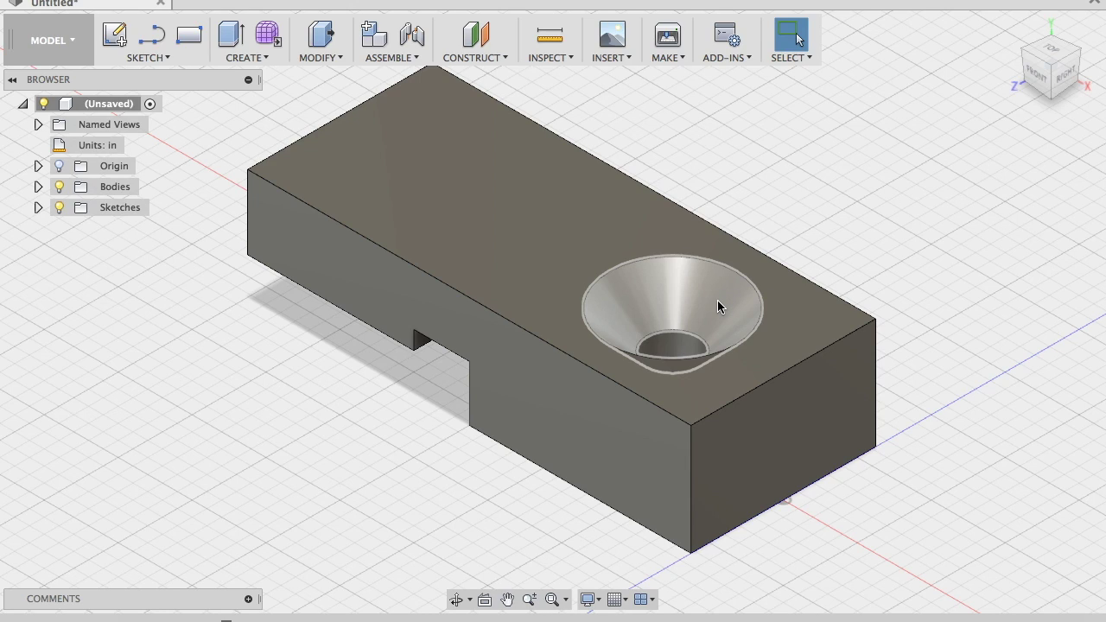
# Edit the hole's chamfer feature and enter a new angle that makes the countersink shallower
pyautogui.click(663, 307)
pyautogui.rightClick(217, 618)
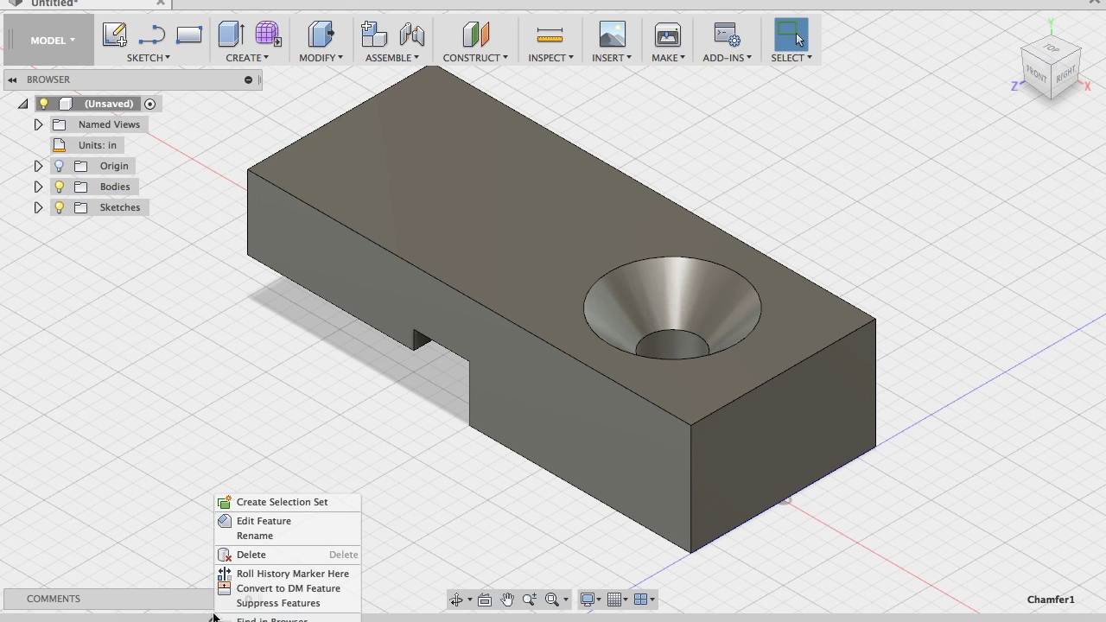
pyautogui.click(228, 521)
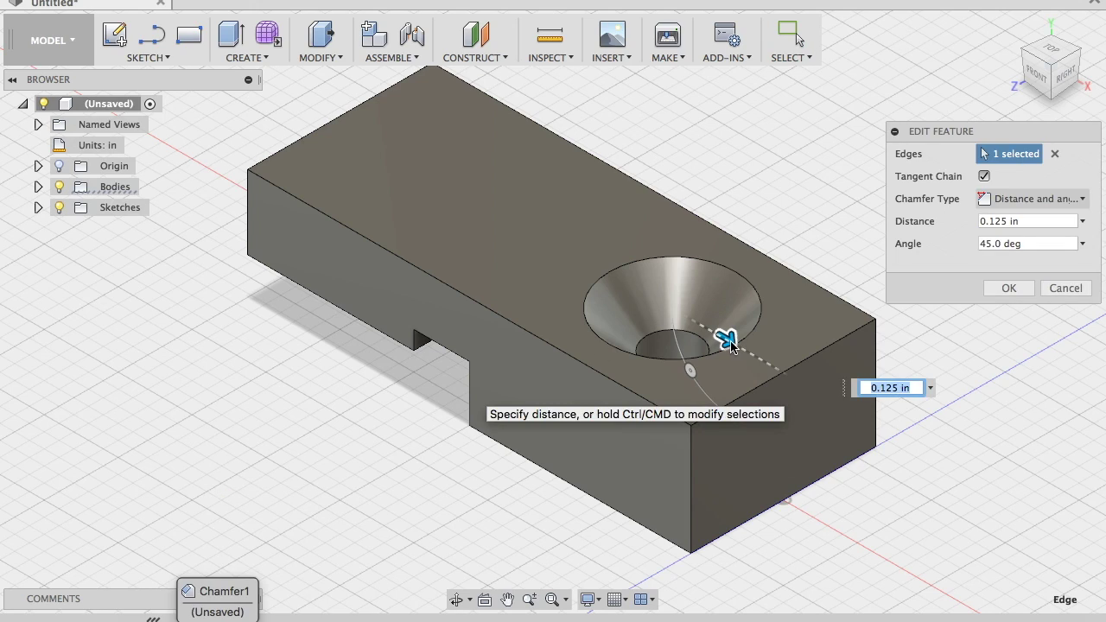
pyautogui.click(1029, 244)
pyautogui.moveTo(954, 241); pyautogui.dragTo(953, 241)
pyautogui.write('45')
pyautogui.press('Return')
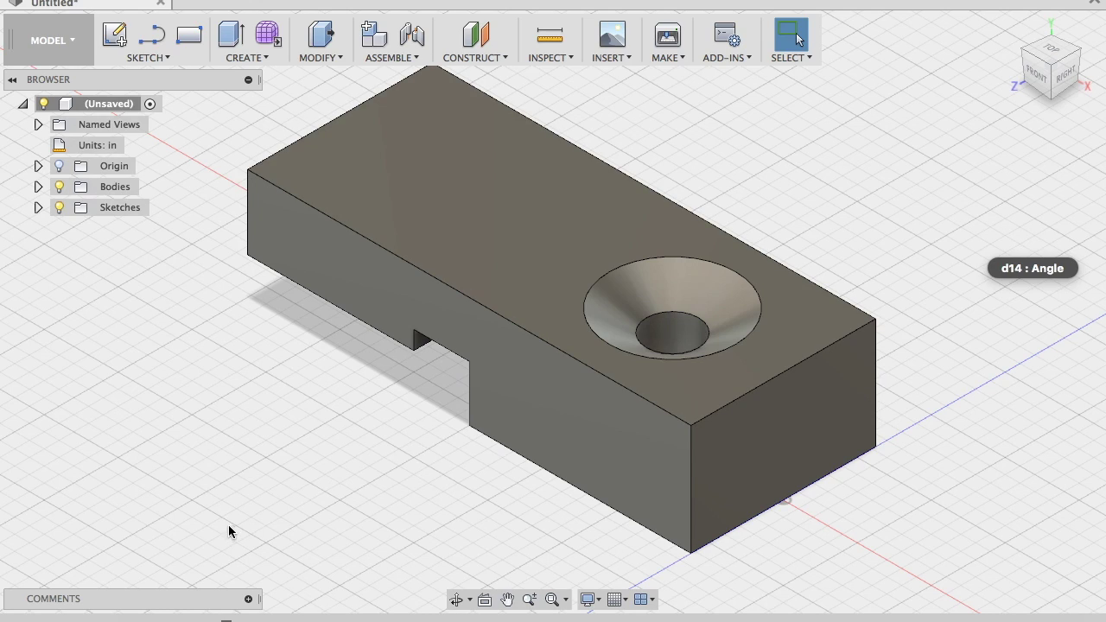
# Edit the hole's countersink chamfer and set its angle to 45 degrees
pyautogui.rightClick(218, 619)
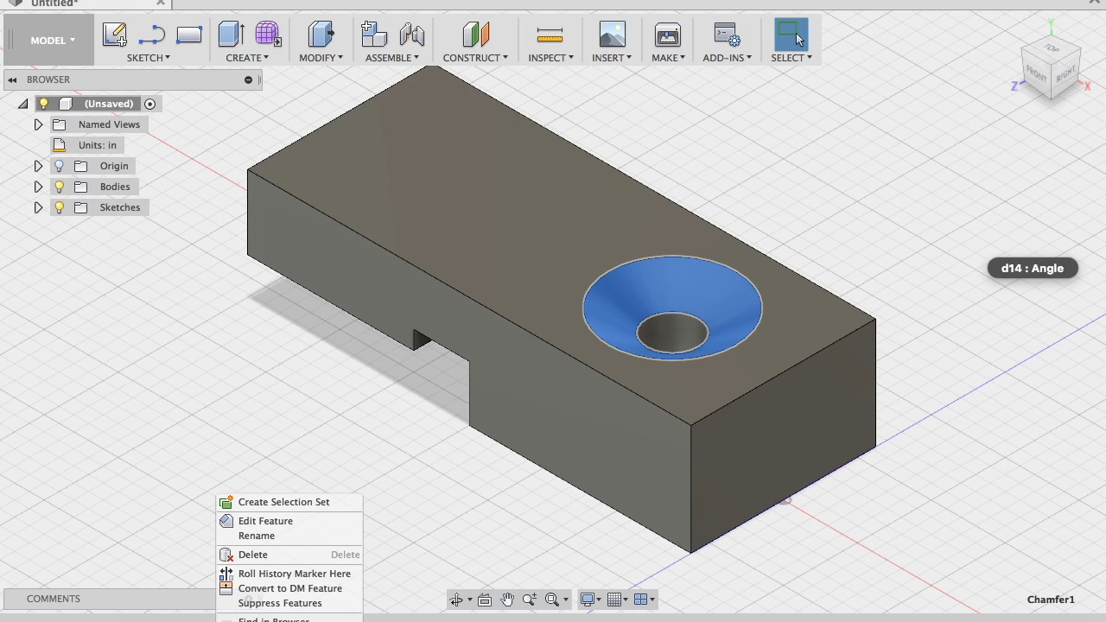
pyautogui.click(251, 521)
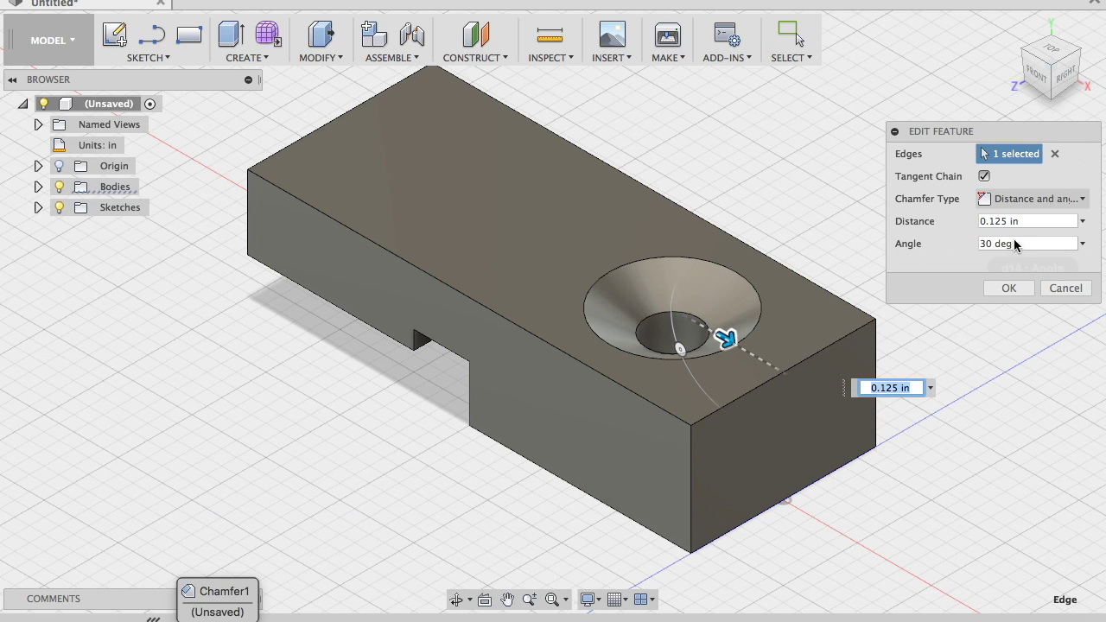
pyautogui.click(1017, 246)
pyautogui.write('45')
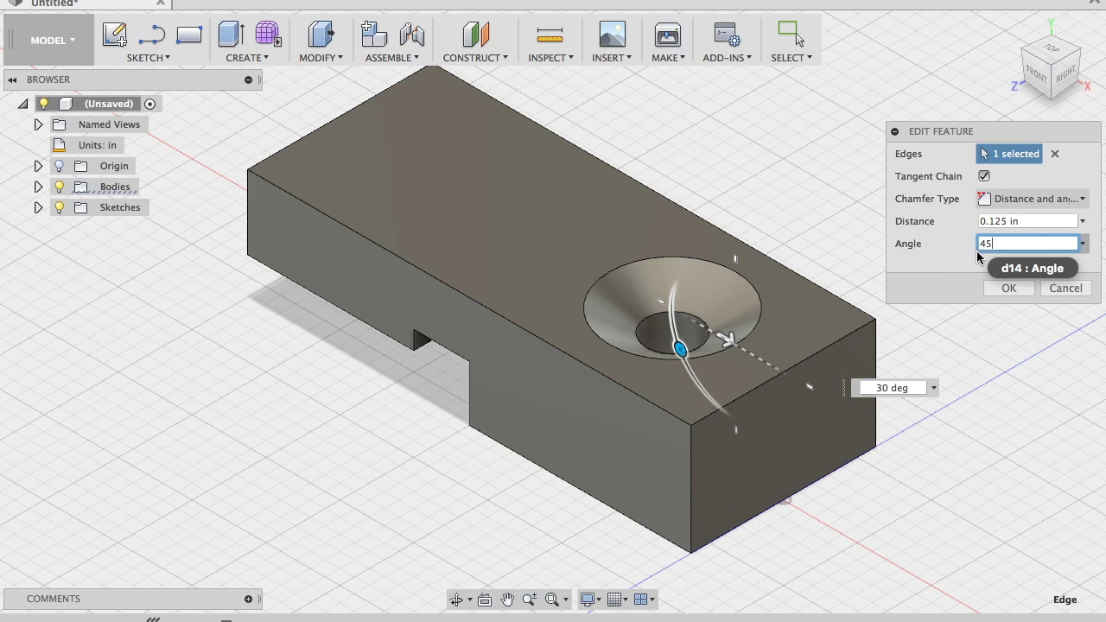
pyautogui.press('Return')
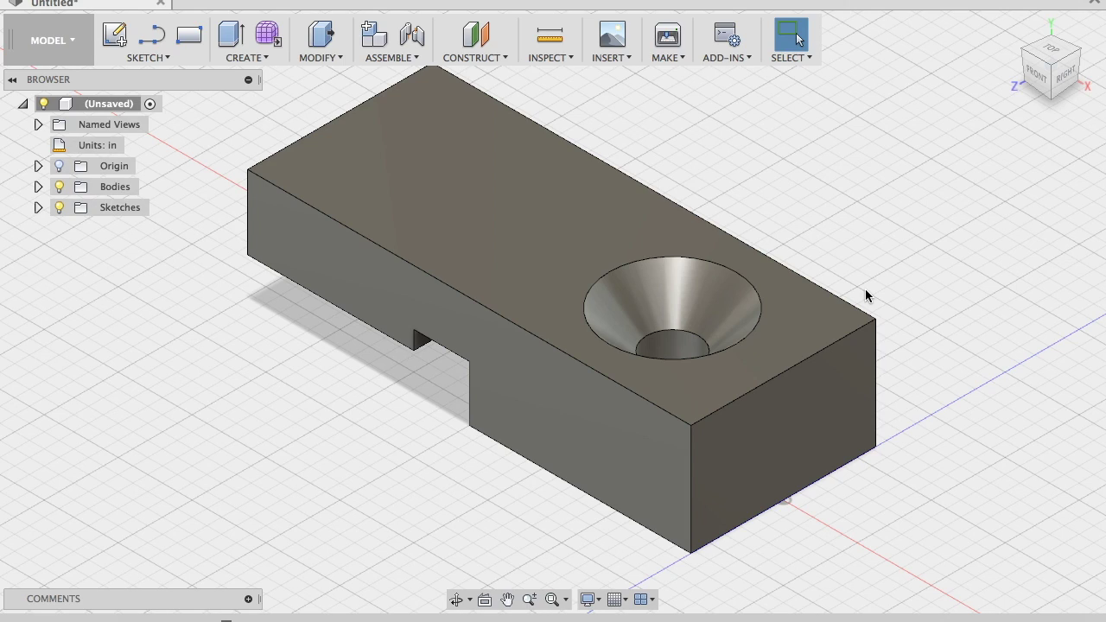
# Edit the countersink chamfer again and set its distance to .130 in
pyautogui.click(748, 316)
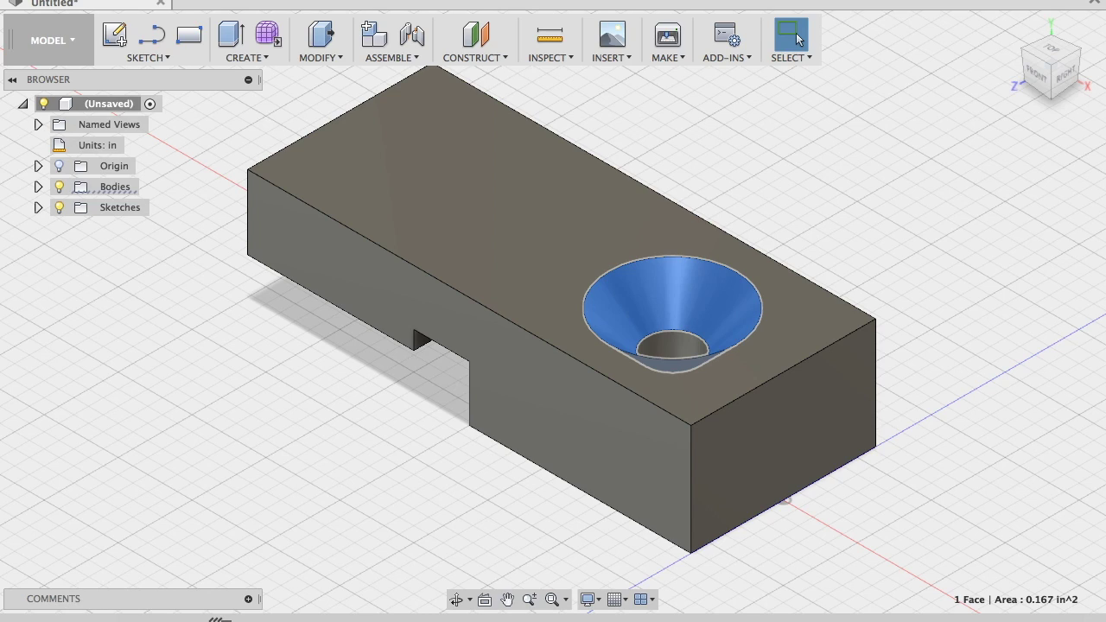
pyautogui.rightClick(218, 618)
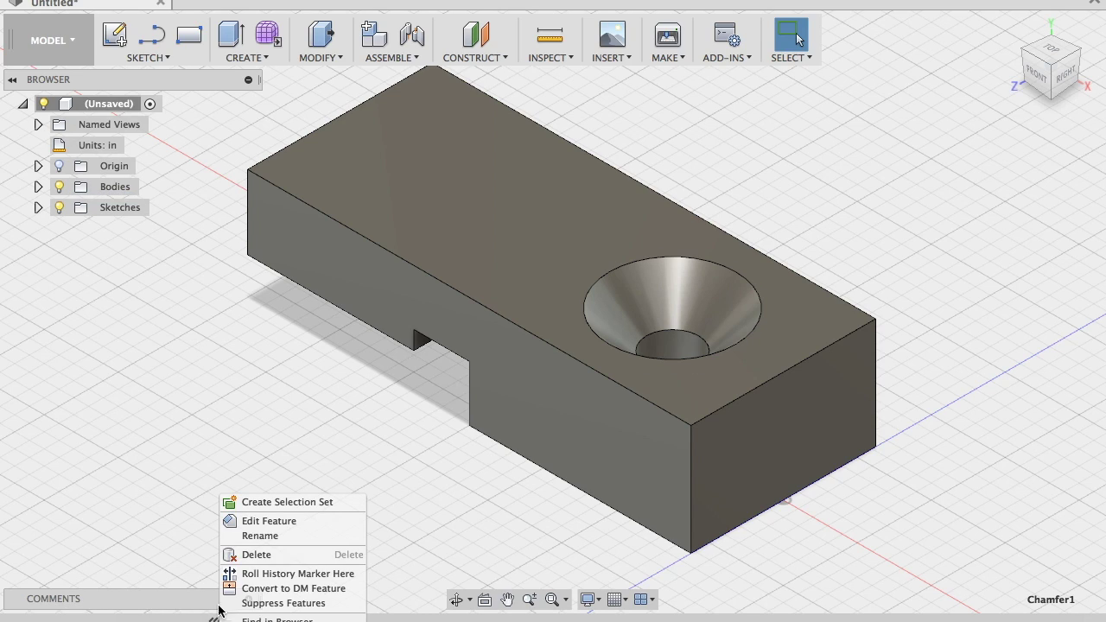
pyautogui.click(259, 521)
pyautogui.click(1029, 221)
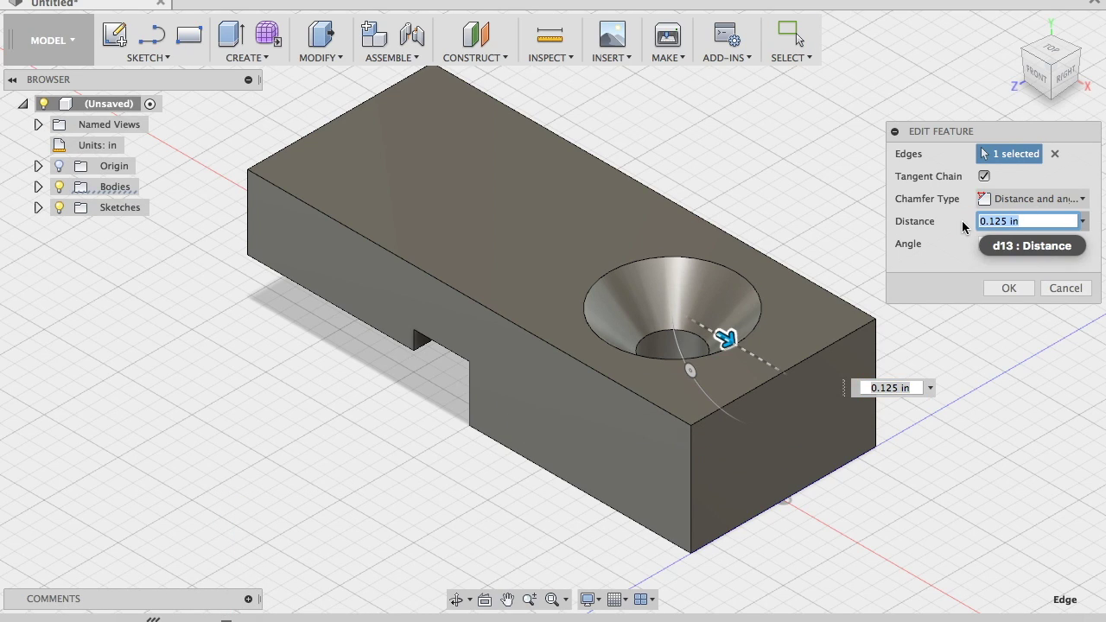
pyautogui.write('.130')
pyautogui.press('Return')
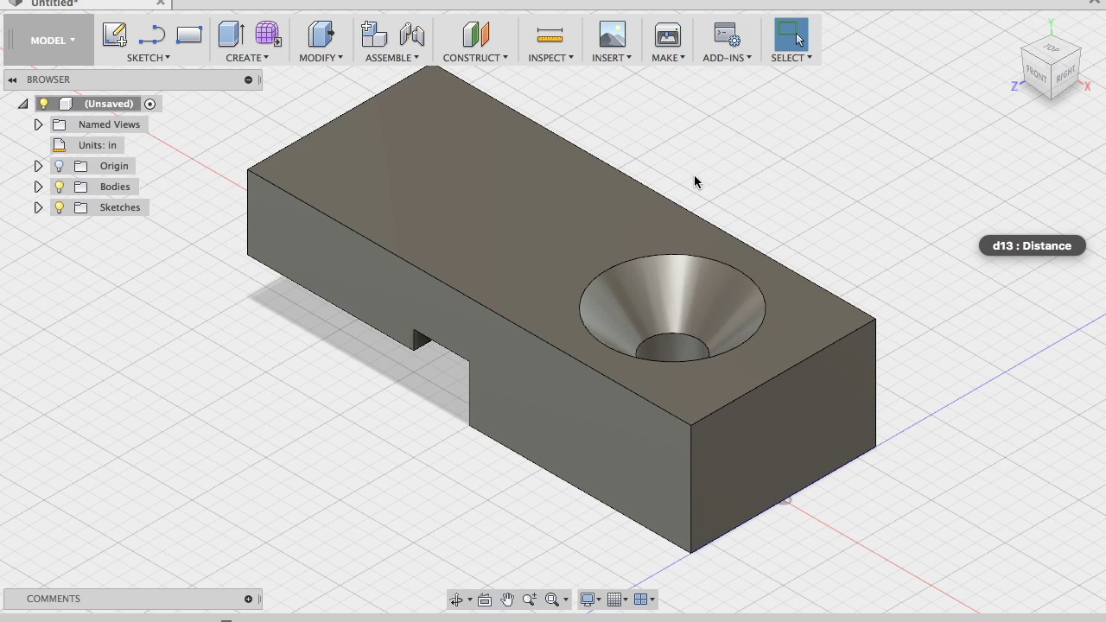
# Start a Distance and angle chamfer on the block's front long top edge with an angle of 60 degrees
pyautogui.click(308, 67)
pyautogui.click(337, 130)
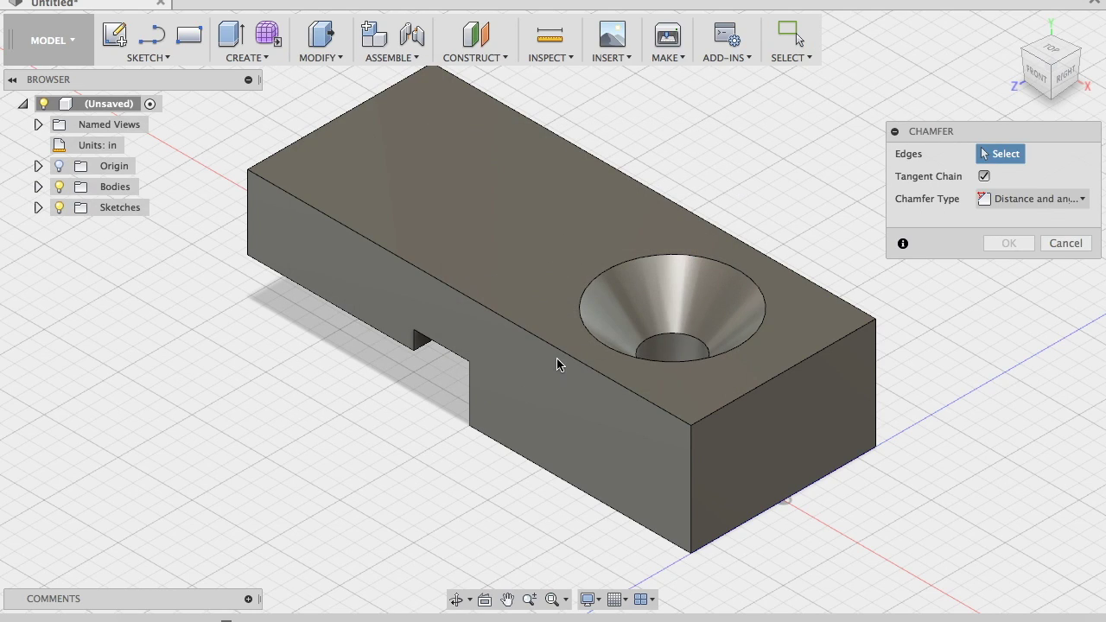
pyautogui.click(563, 351)
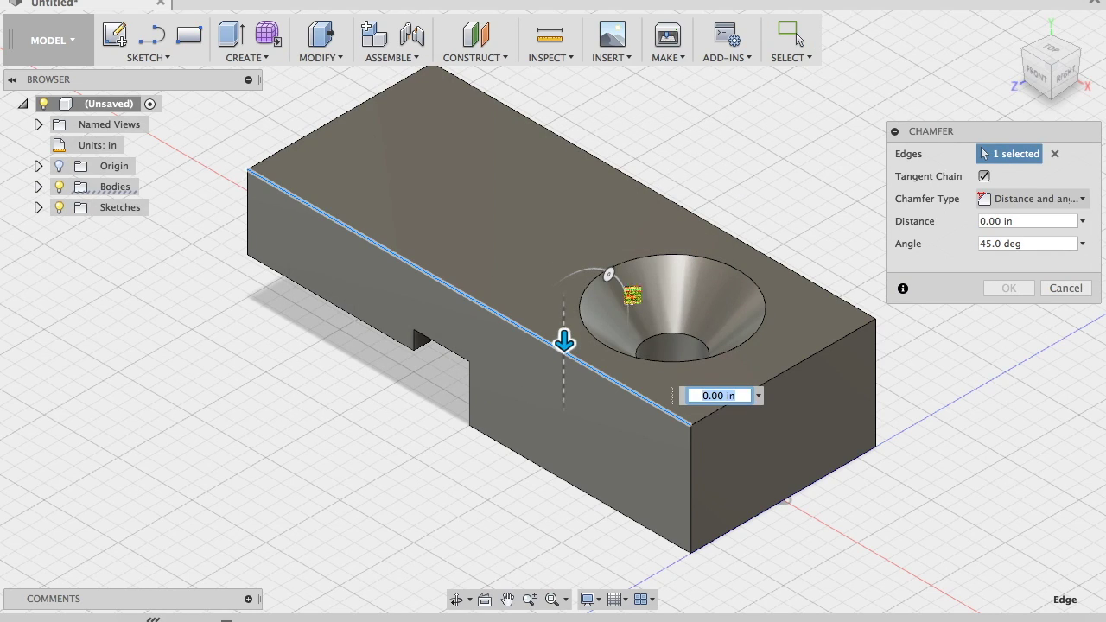
pyautogui.click(1028, 247)
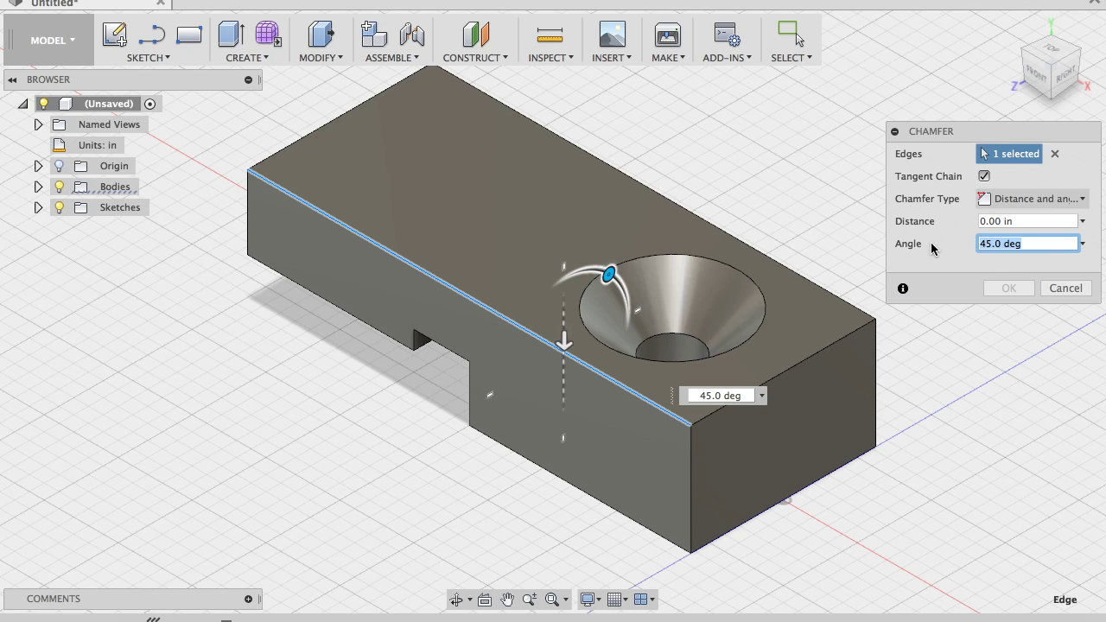
pyautogui.write('60')
pyautogui.press('Tab')
# Set the distance of the long-edge chamfer to .031 in
pyautogui.write('.')
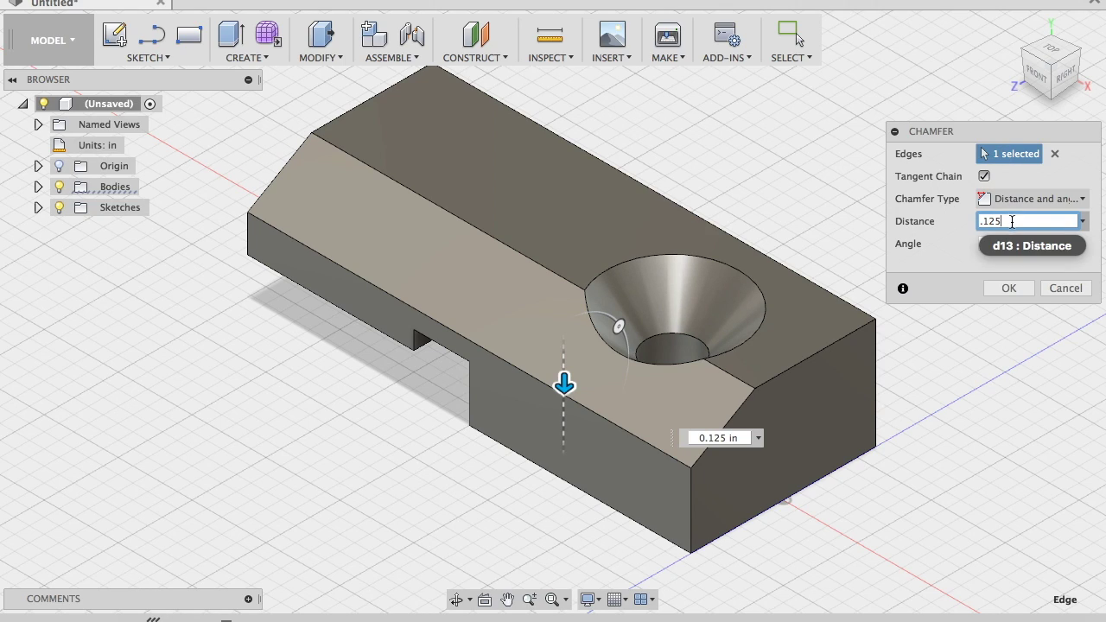
pyautogui.press('BackSpace')
pyautogui.press('BackSpace')
pyautogui.press('BackSpace')
pyautogui.write('0625')
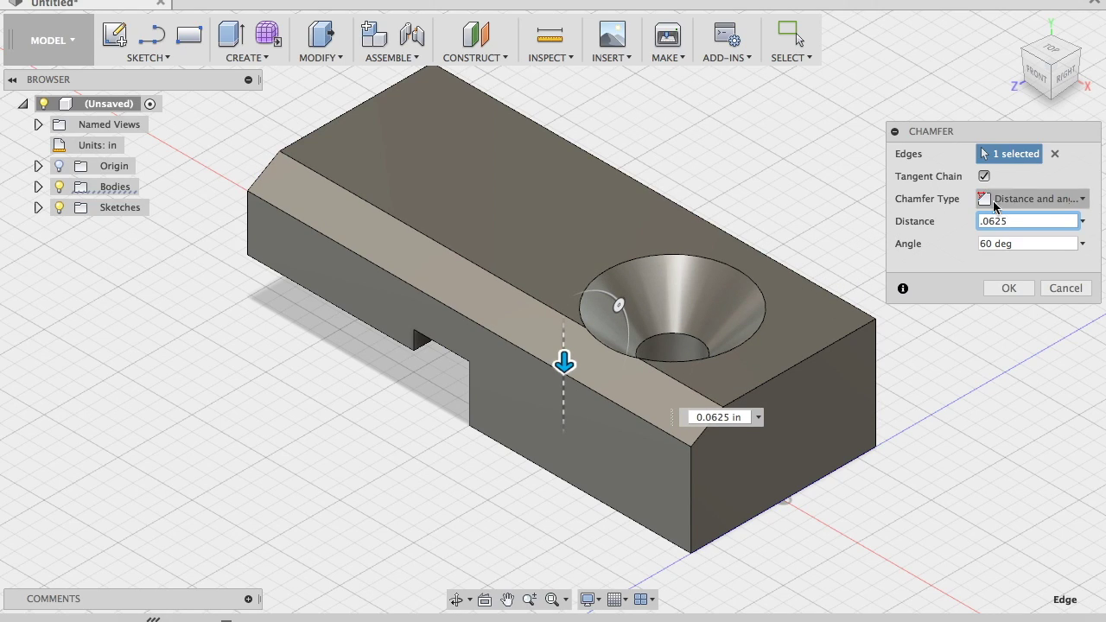
pyautogui.press('BackSpace')
pyautogui.press('BackSpace')
pyautogui.press('BackSpace')
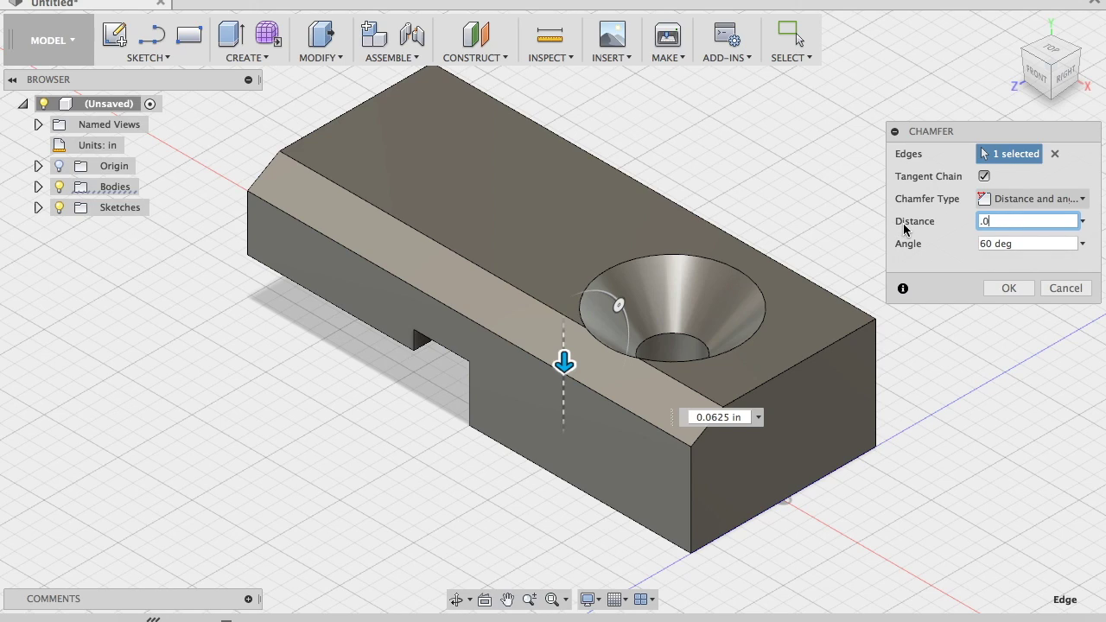
pyautogui.write('31')
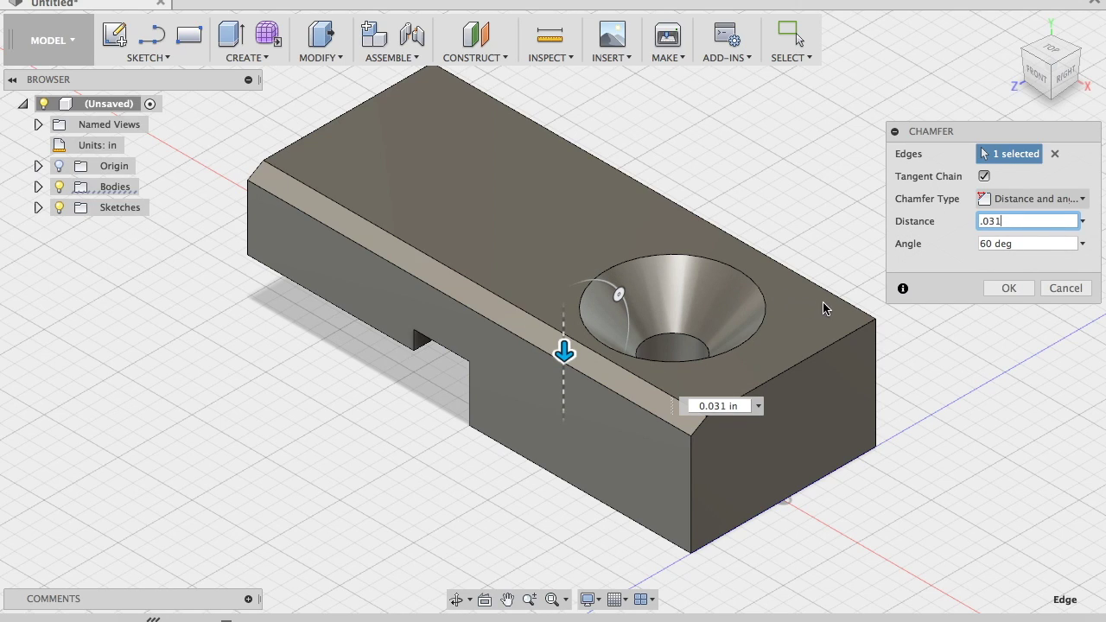
# Add the opposite long top edge to the same chamfer and apply it to both edges
pyautogui.click(911, 248)
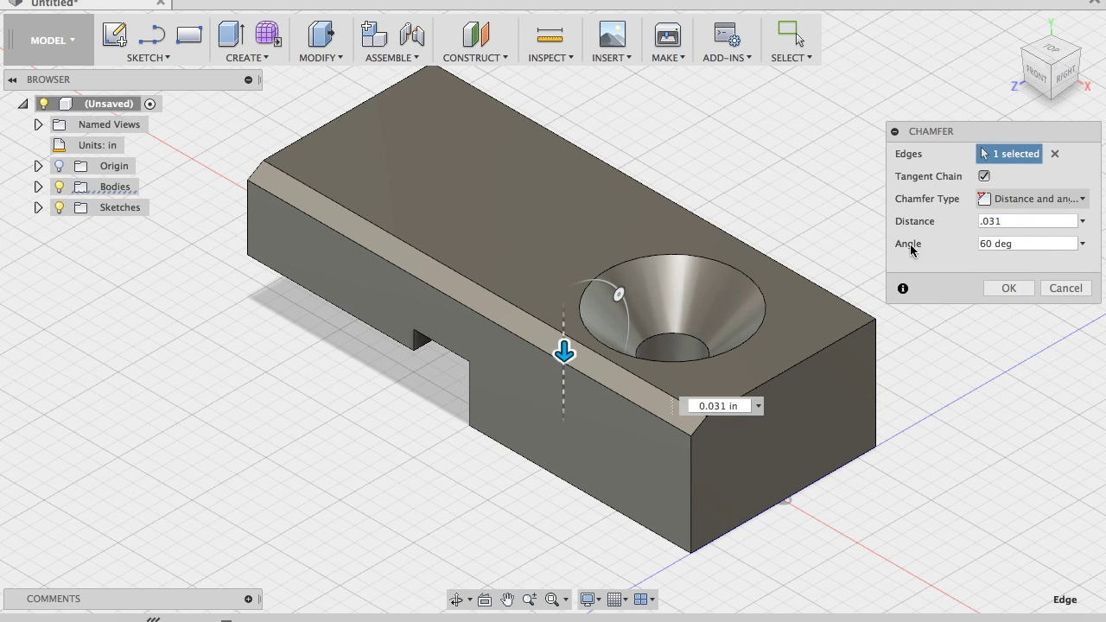
pyautogui.click(830, 297)
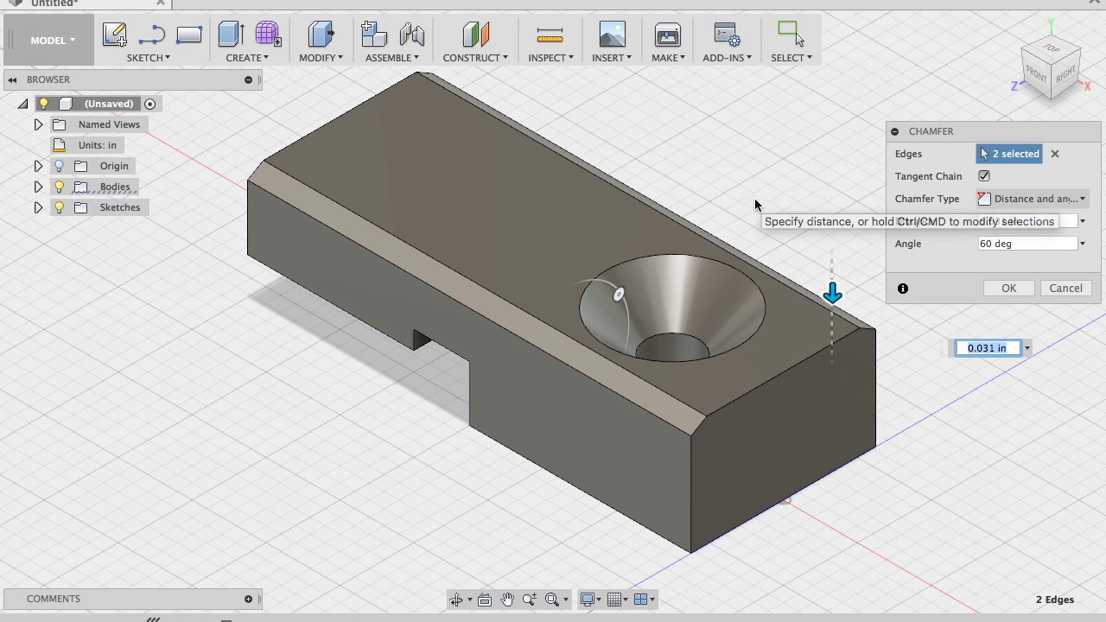
pyautogui.click(817, 289)
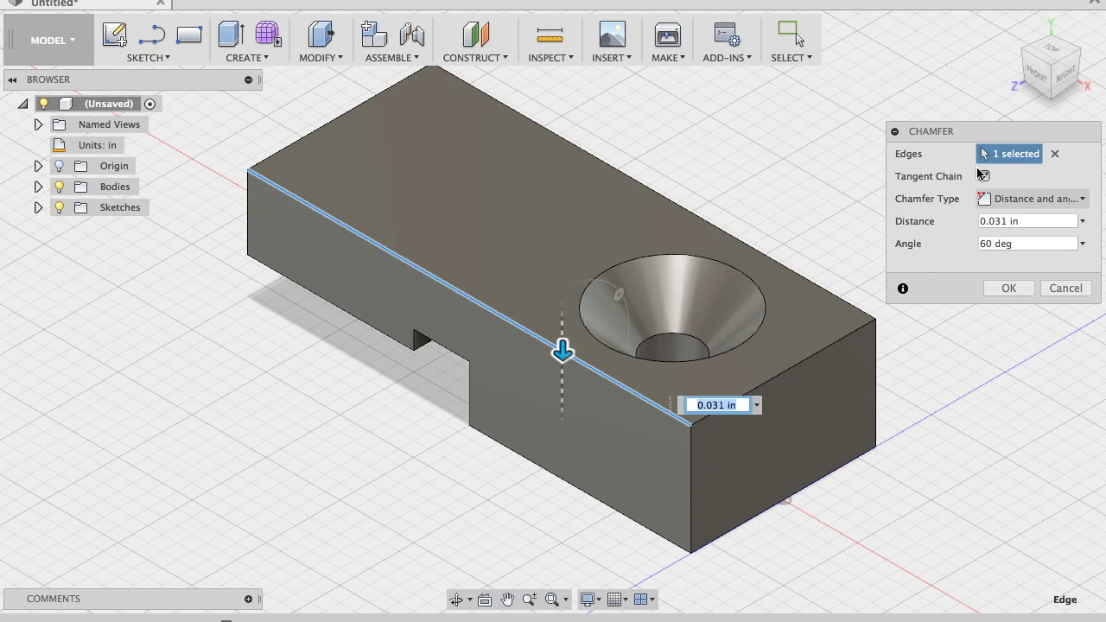
pyautogui.click(728, 235)
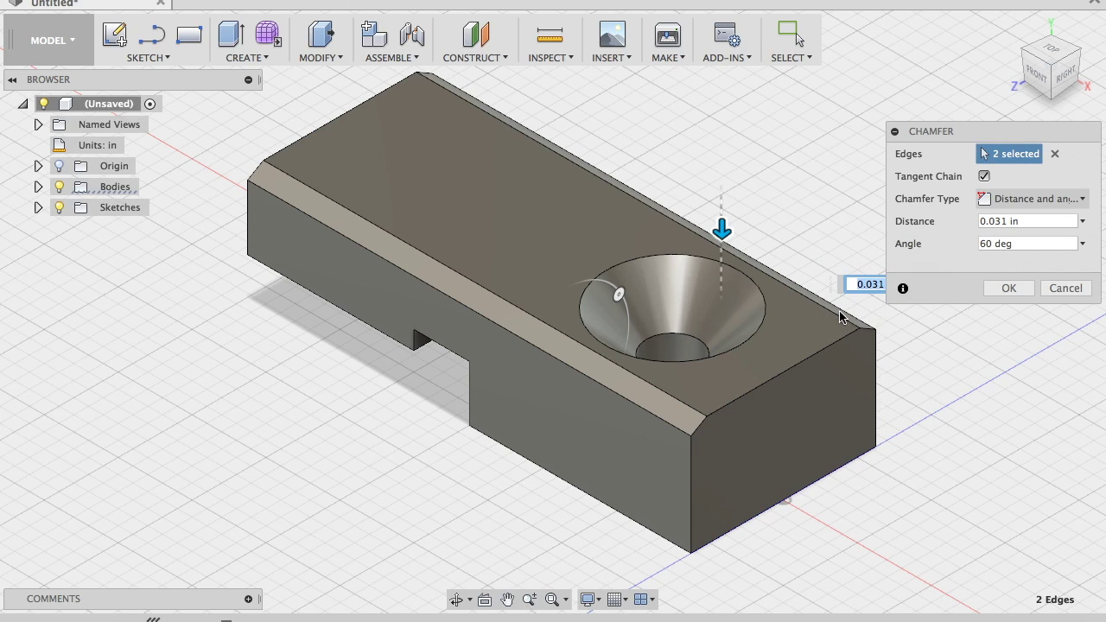
pyautogui.click(1009, 289)
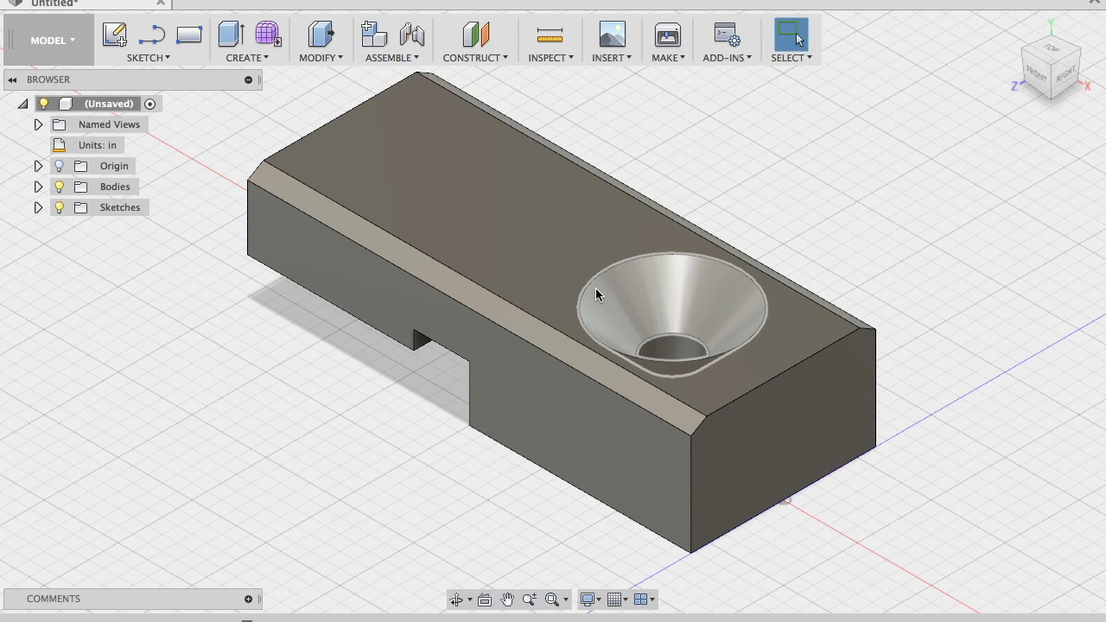
# Chamfer the two short top edges at the block's ends with a distance of .125 in at 45 degrees
pyautogui.click(305, 58)
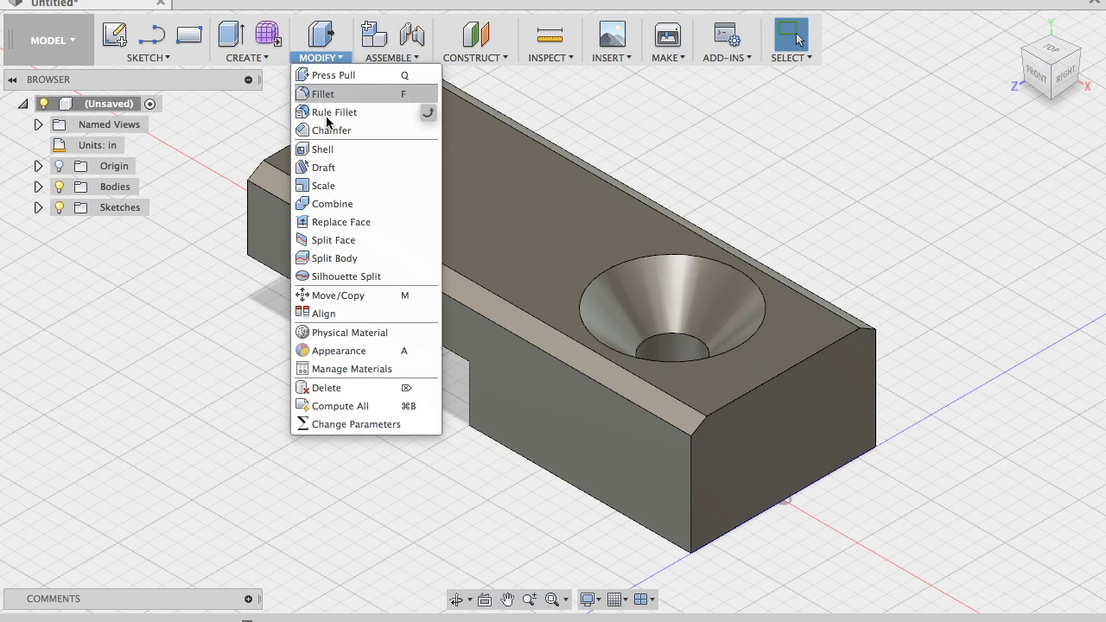
pyautogui.click(324, 133)
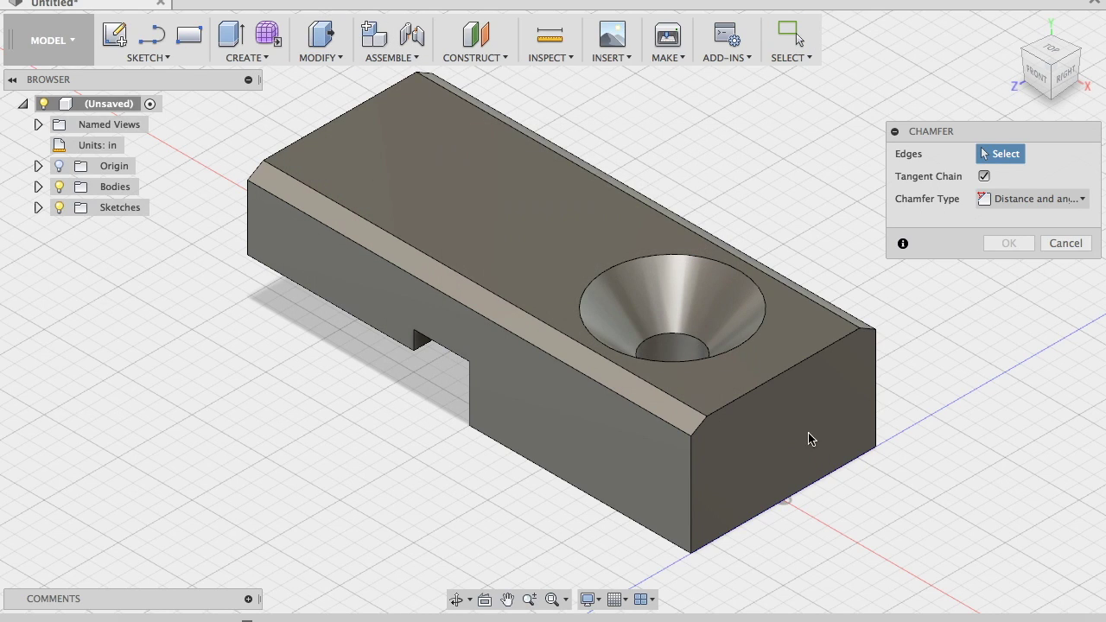
pyautogui.click(776, 385)
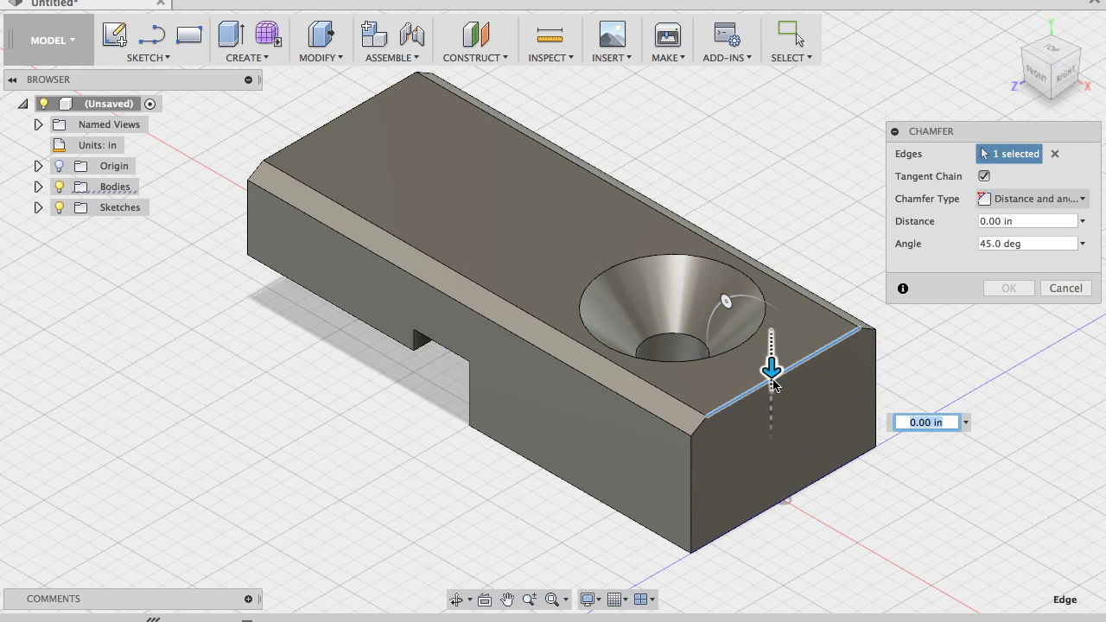
pyautogui.click(319, 129)
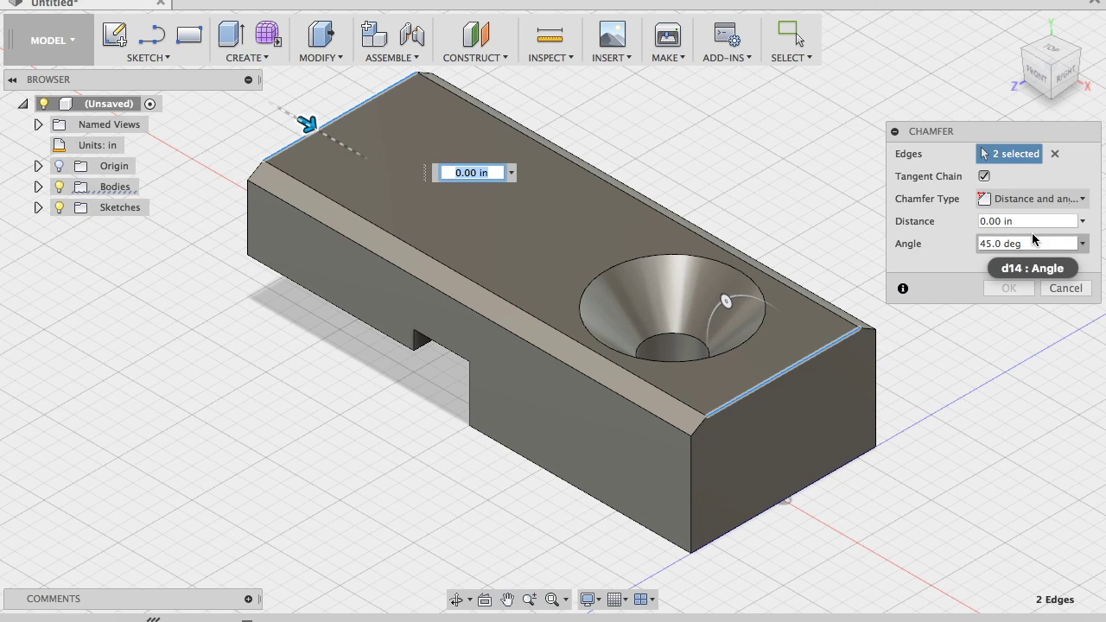
pyautogui.click(1002, 221)
pyautogui.write('.125')
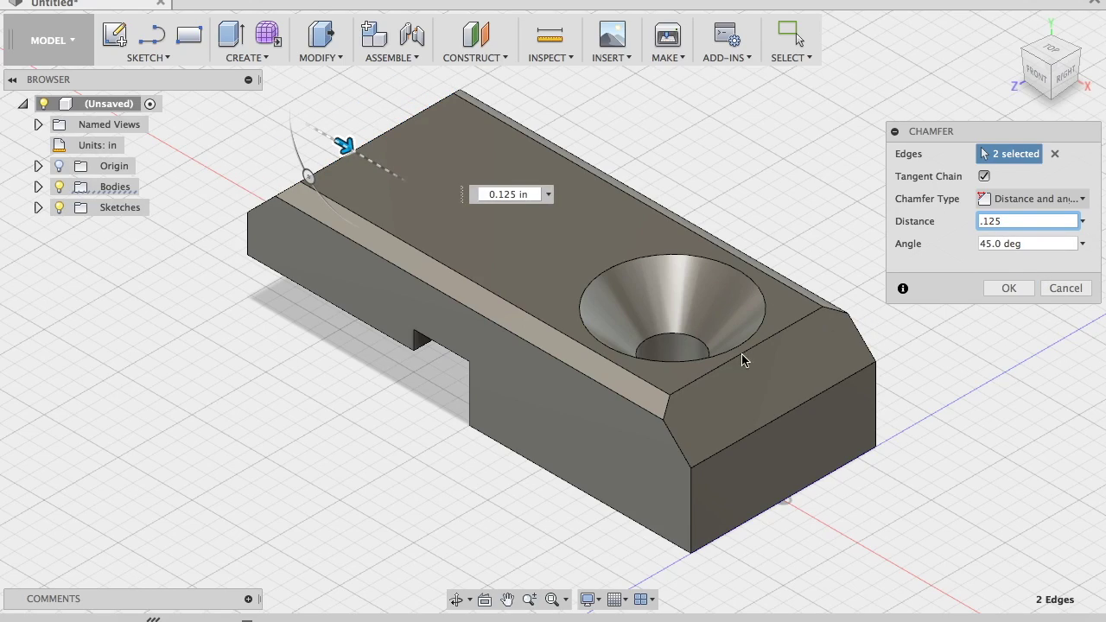
pyautogui.click(1008, 287)
# Edit the chamfer on the two long top edges and set its distance to 0.031 in+.01
pyautogui.keyDown('shift'); pyautogui.moveTo(602, 245); pyautogui.dragTo(561, 242, button='middle'); pyautogui.keyUp('shift')
pyautogui.click(539, 352)
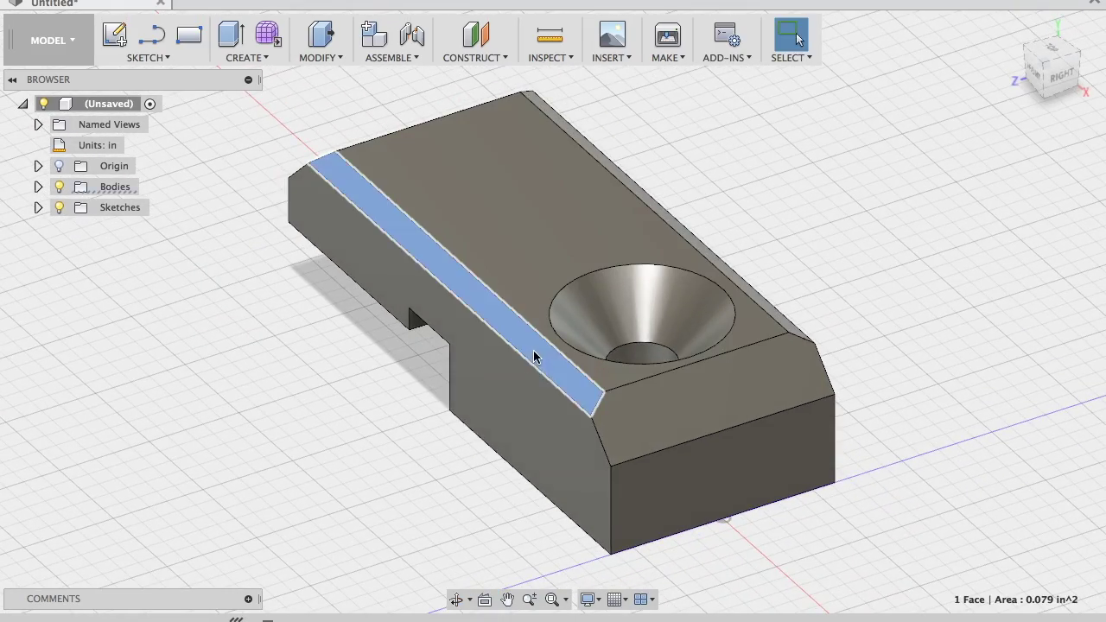
pyautogui.rightClick(238, 609)
pyautogui.click(257, 521)
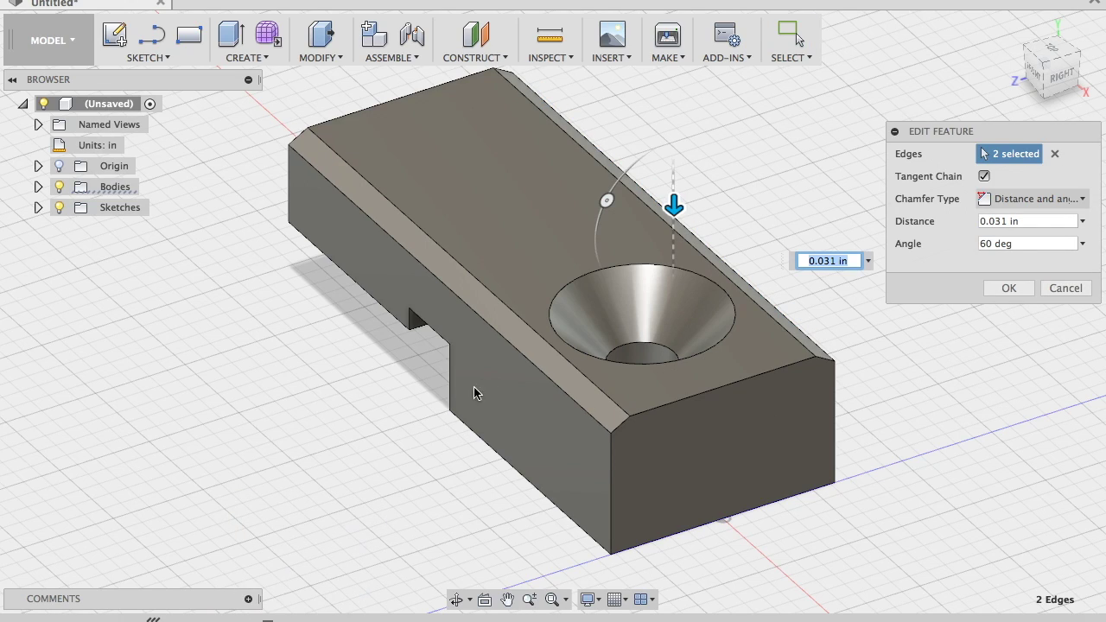
pyautogui.click(1028, 222)
pyautogui.write('+')
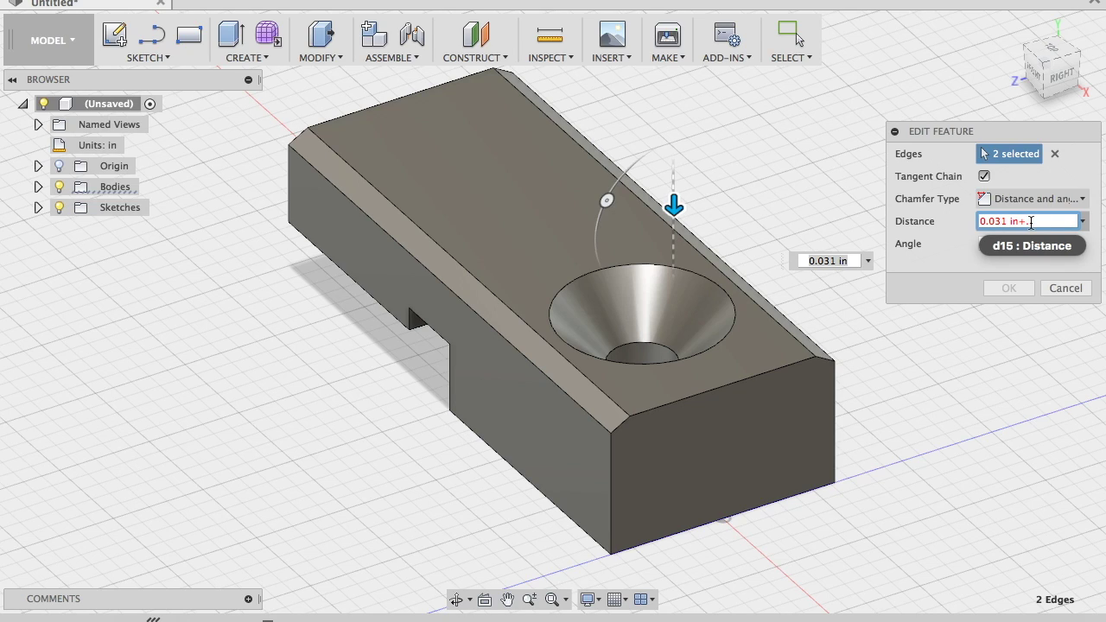
pyautogui.write('.01')
pyautogui.press('Return')
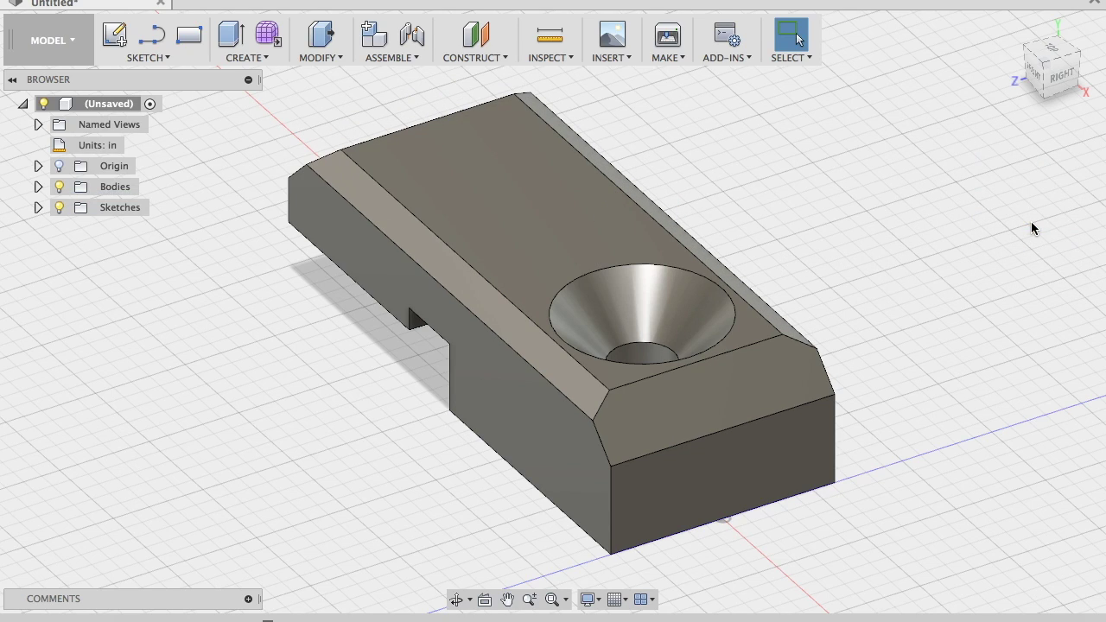
pyautogui.keyDown('shift'); pyautogui.moveTo(915, 270); pyautogui.dragTo(415, 197, button='middle'); pyautogui.keyUp('shift')
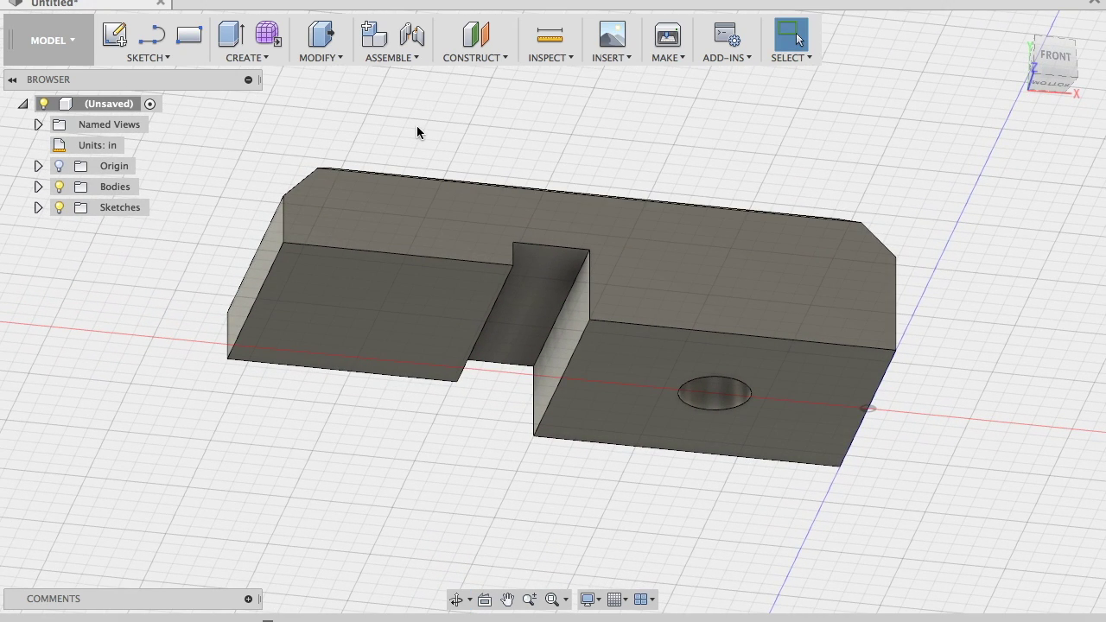
pyautogui.click(320, 58)
pyautogui.click(327, 131)
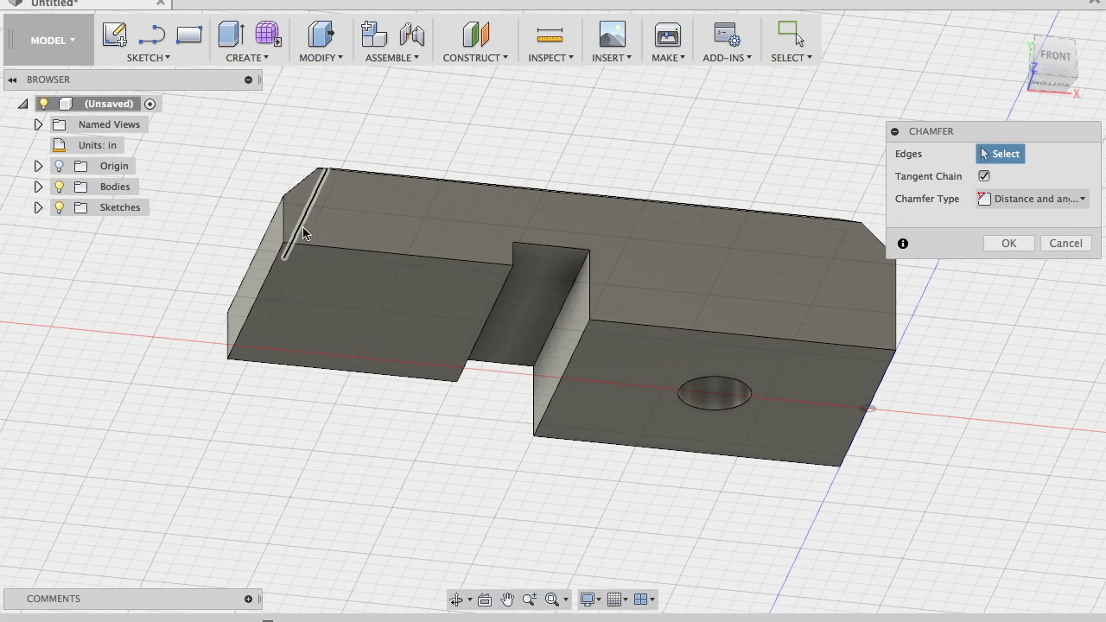
pyautogui.click(270, 279)
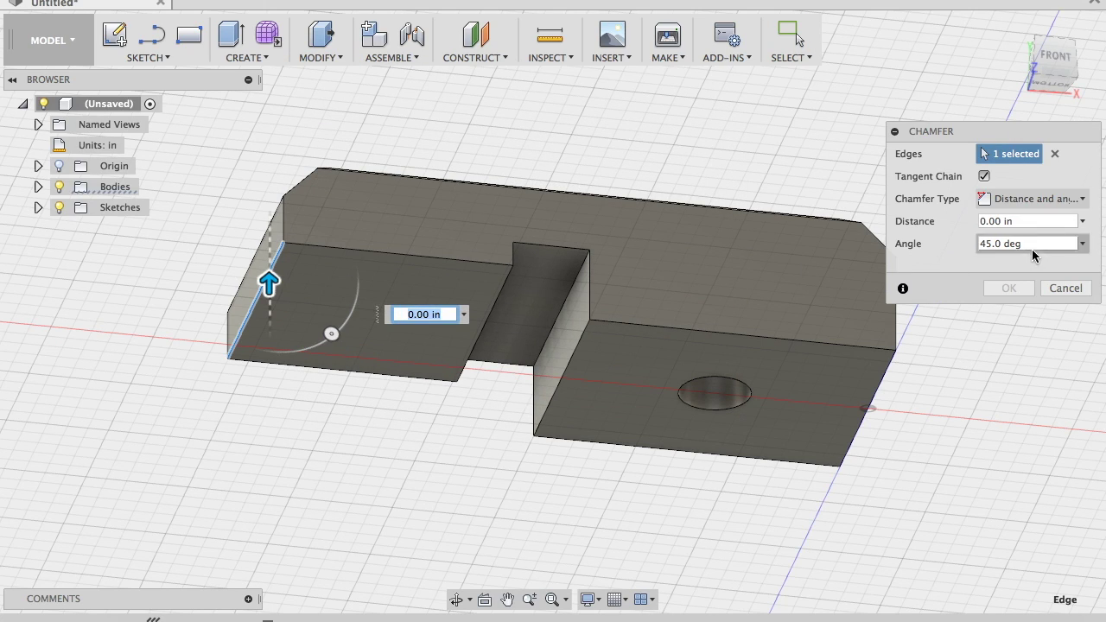
pyautogui.click(1029, 222)
pyautogui.write('.0625')
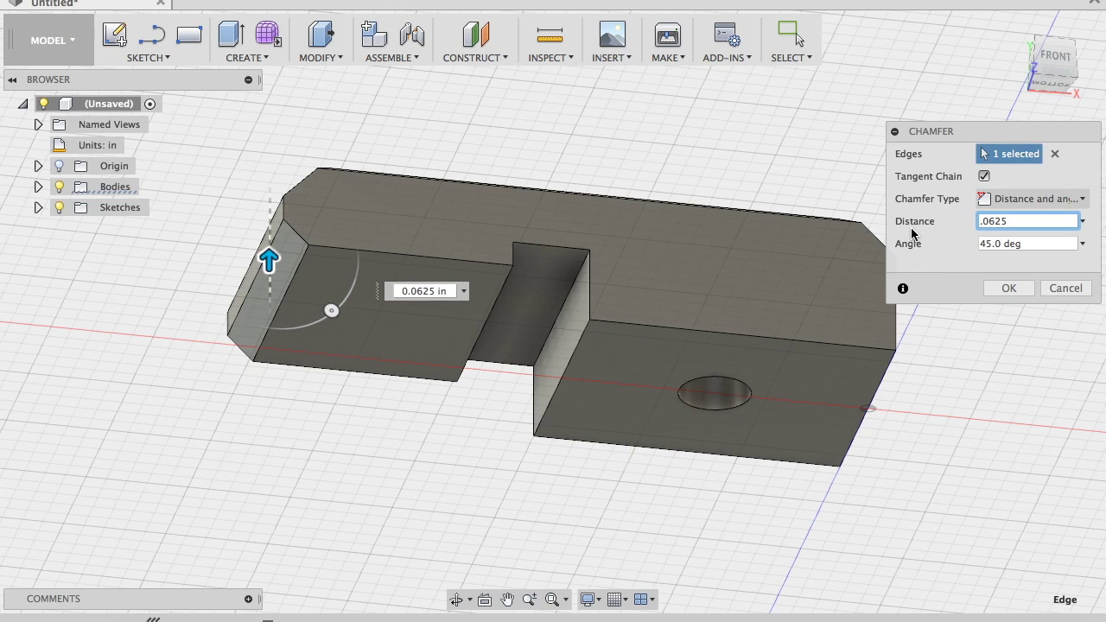
pyautogui.click(1064, 288)
# Fillet the bottom edge at the outer end of the block's thinner section with a .0625 in radius
pyautogui.click(320, 54)
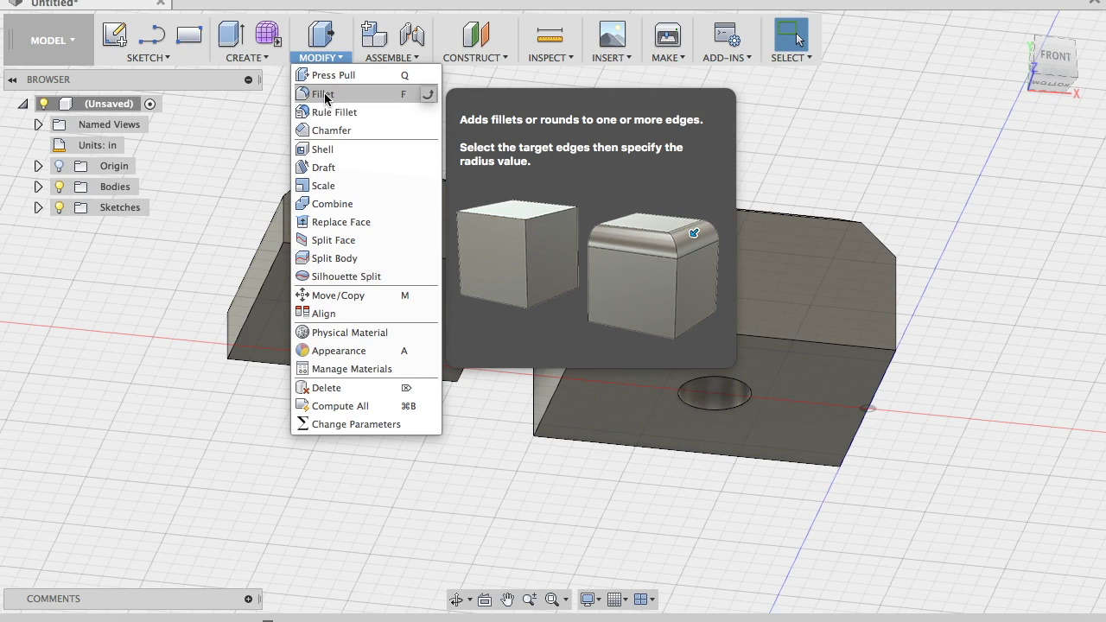
pyautogui.click(323, 95)
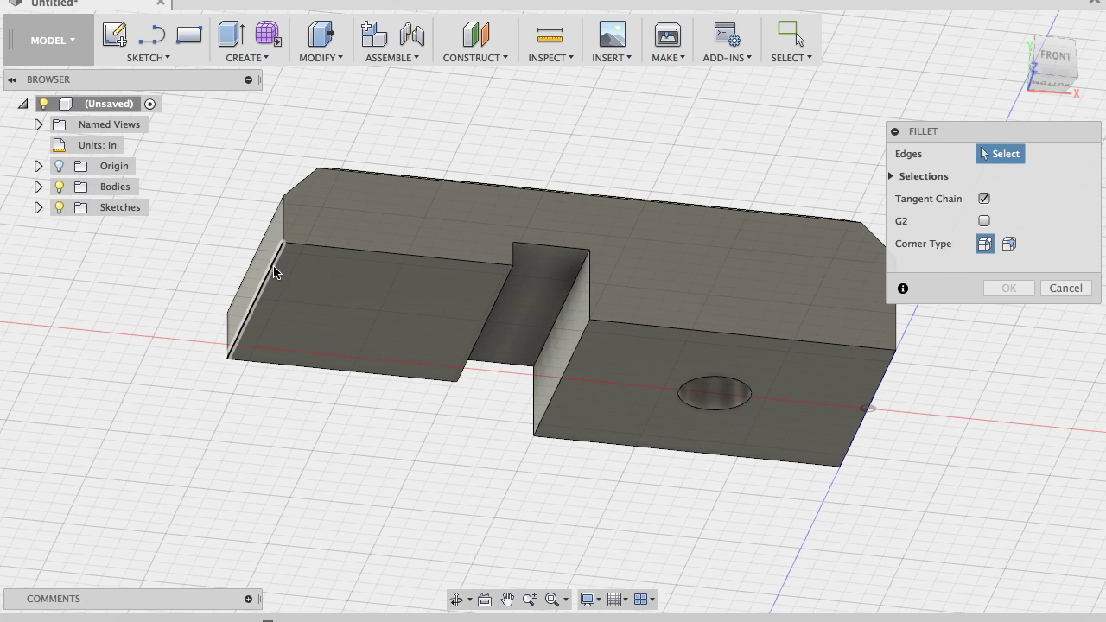
pyautogui.click(274, 262)
pyautogui.click(1021, 222)
pyautogui.write('.0625')
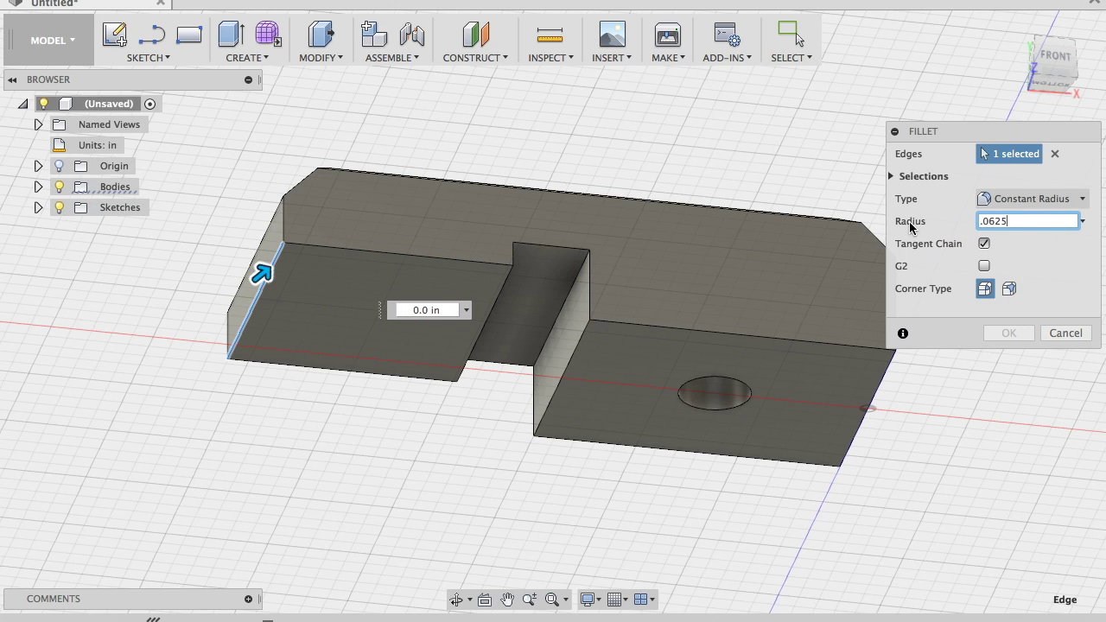
pyautogui.press('Return')
pyautogui.keyDown('shift'); pyautogui.moveTo(451, 236); pyautogui.dragTo(312, 282, button='middle'); pyautogui.keyUp('shift')
# Edit the fillet to a .031 in radius and add the parallel bottom edge beside the notch
pyautogui.click(268, 283)
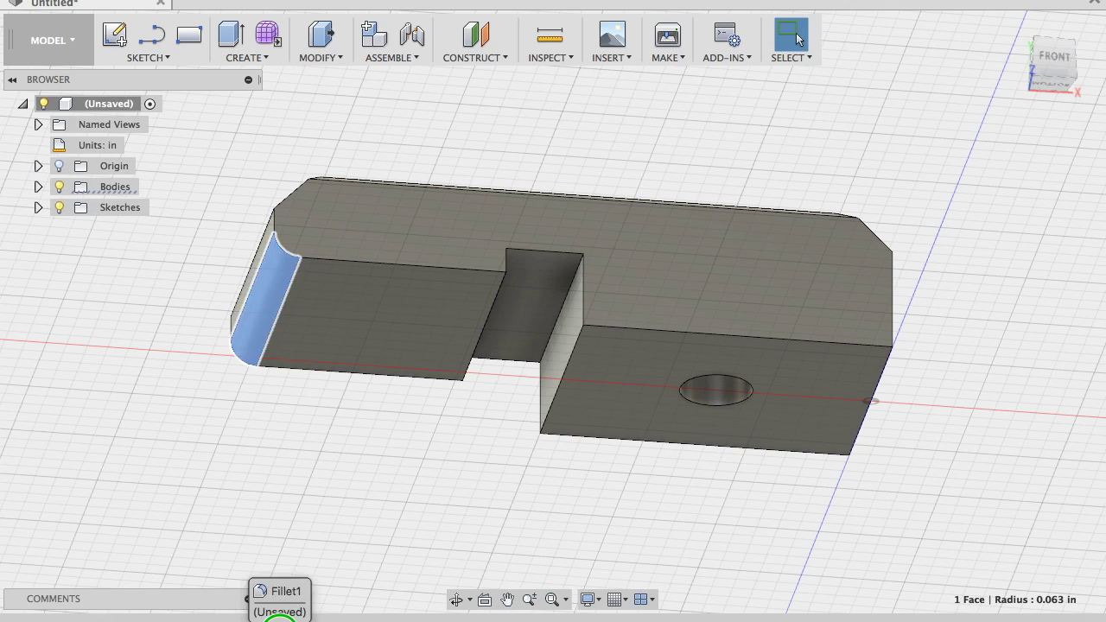
pyautogui.rightClick(282, 619)
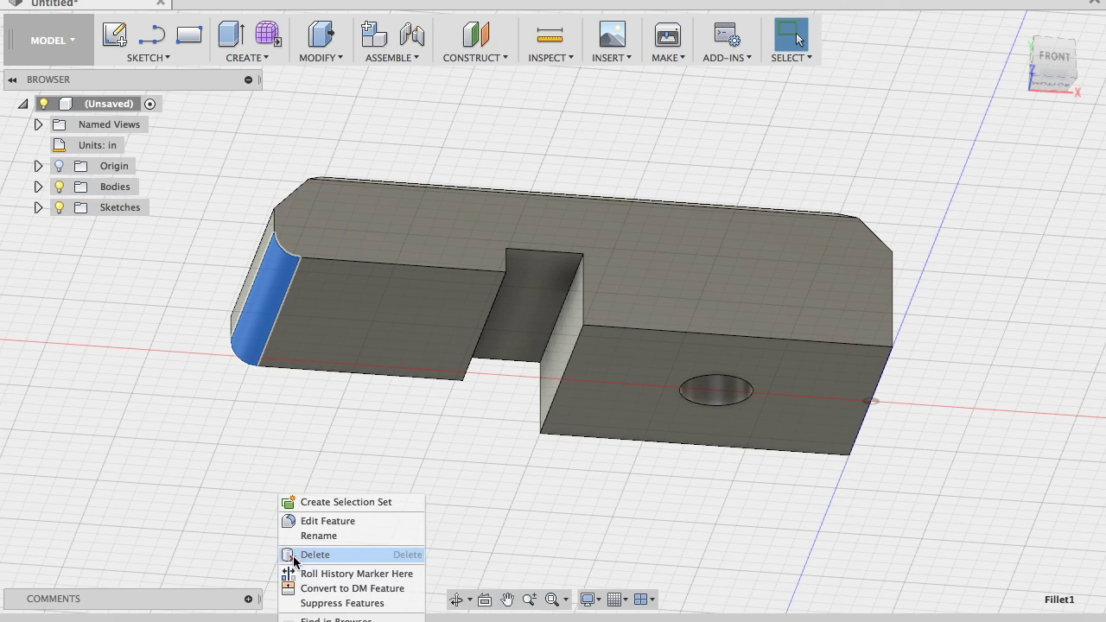
pyautogui.click(294, 452)
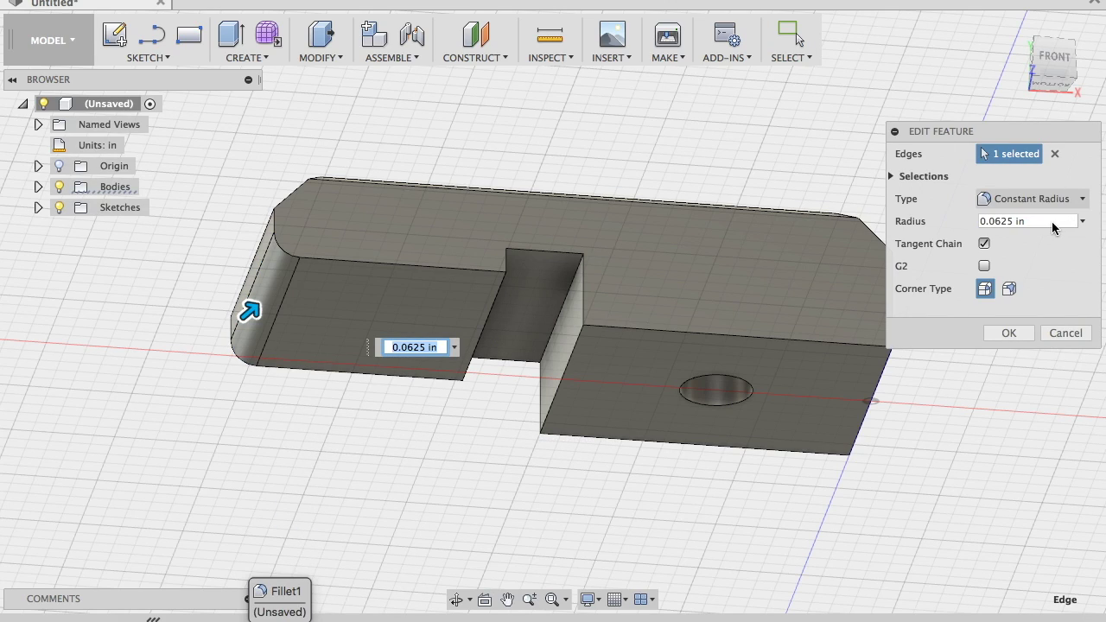
pyautogui.write('.031')
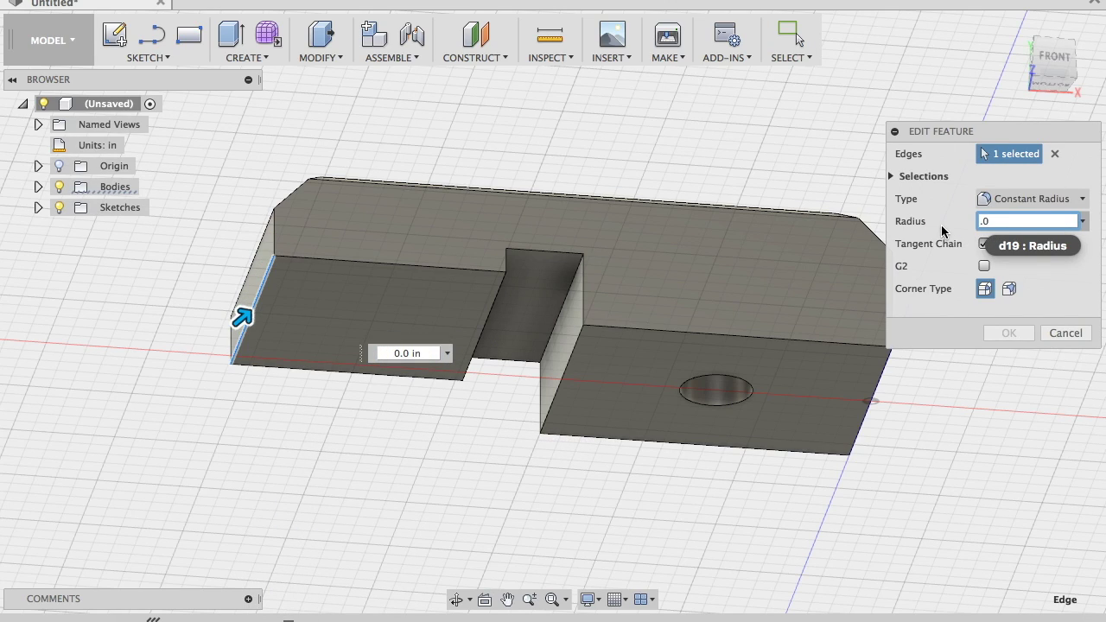
pyautogui.click(488, 325)
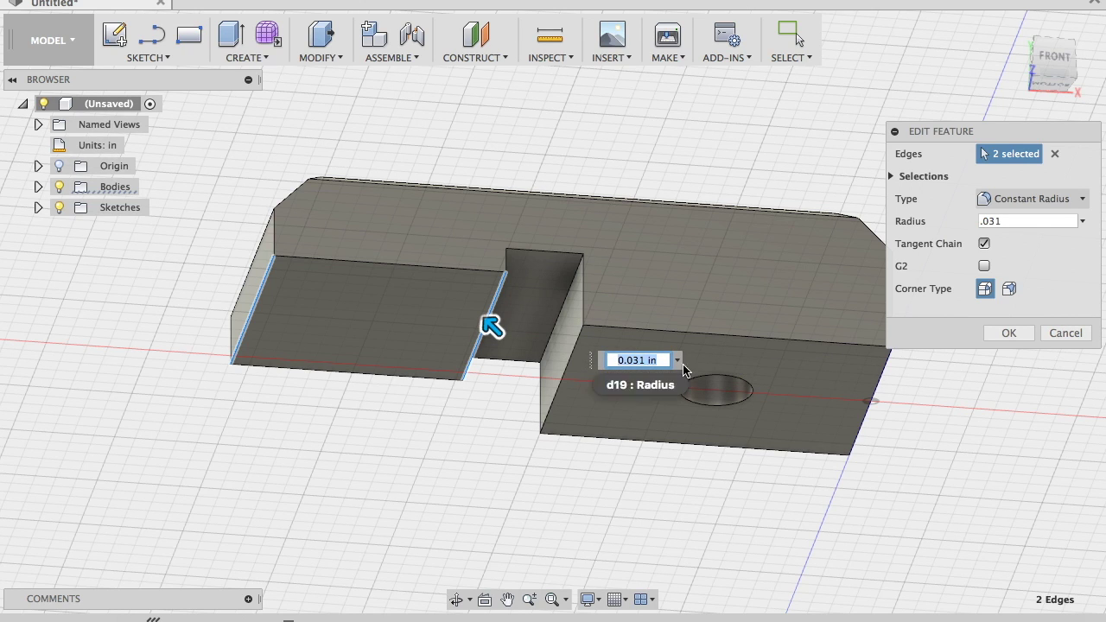
pyautogui.moveTo(395, 284)
pyautogui.keyDown('shift'); pyautogui.mouseDown(button='middle')
pyautogui.moveTo(362, 313)
pyautogui.moveTo(371, 339)
pyautogui.moveTo(389, 316)
pyautogui.moveTo(410, 317)
pyautogui.moveTo(393, 262)
pyautogui.moveTo(390, 321)
pyautogui.moveTo(398, 287)
pyautogui.mouseUp(button='middle'); pyautogui.keyUp('shift')
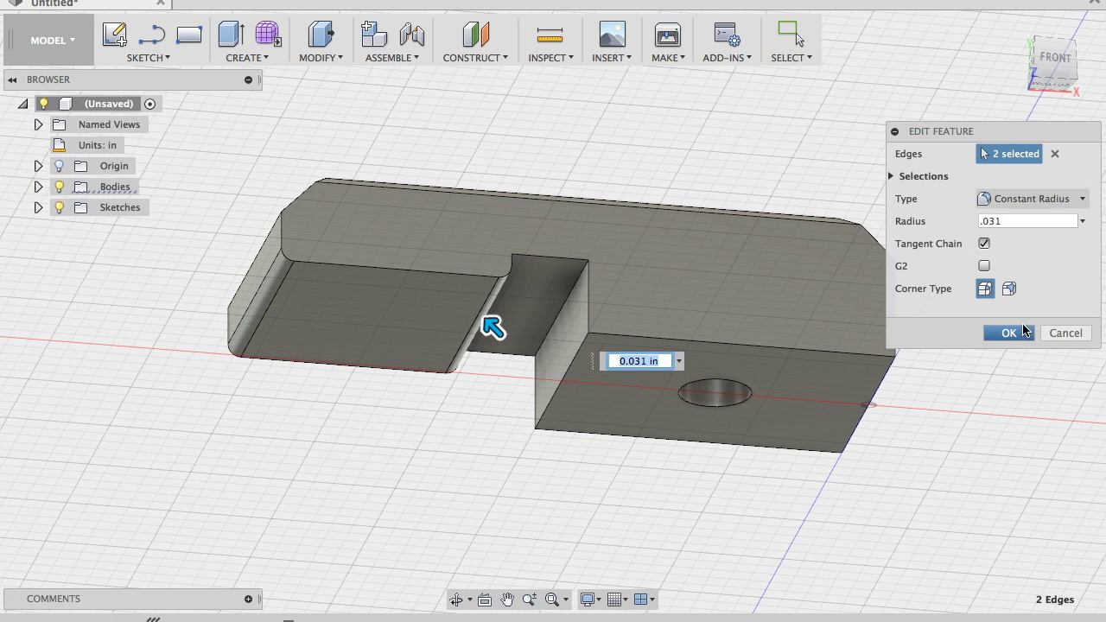
pyautogui.click(1010, 334)
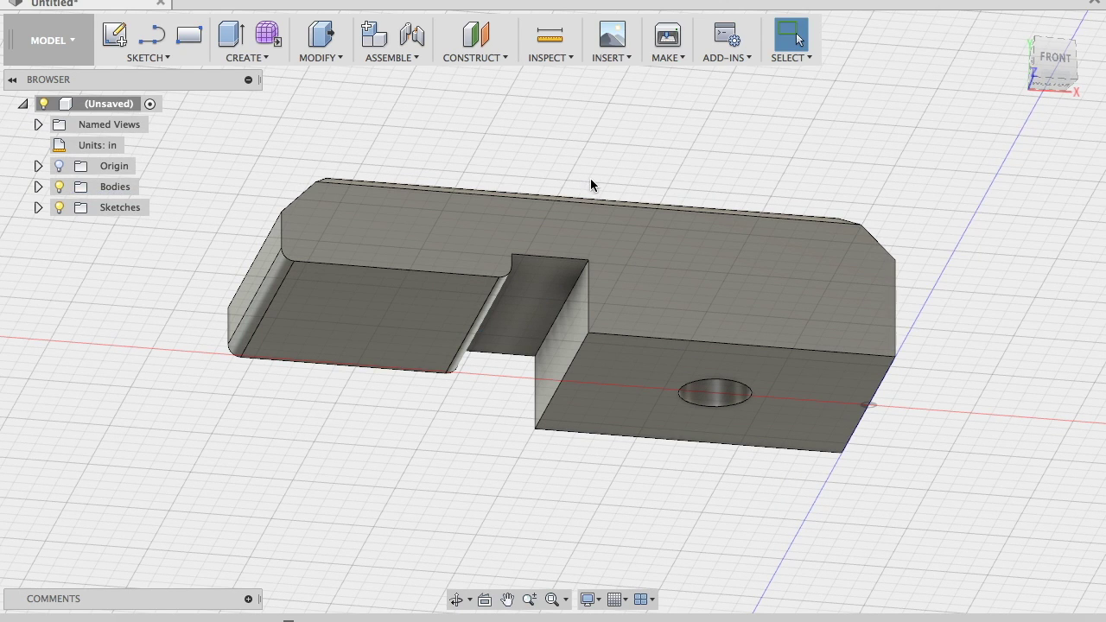
# Save the body as a binary STL with High refinement, named Whiteboard mount, in the Downloads folder
pyautogui.keyDown('shift'); pyautogui.moveTo(631, 246); pyautogui.dragTo(740, 249, button='middle'); pyautogui.keyUp('shift')
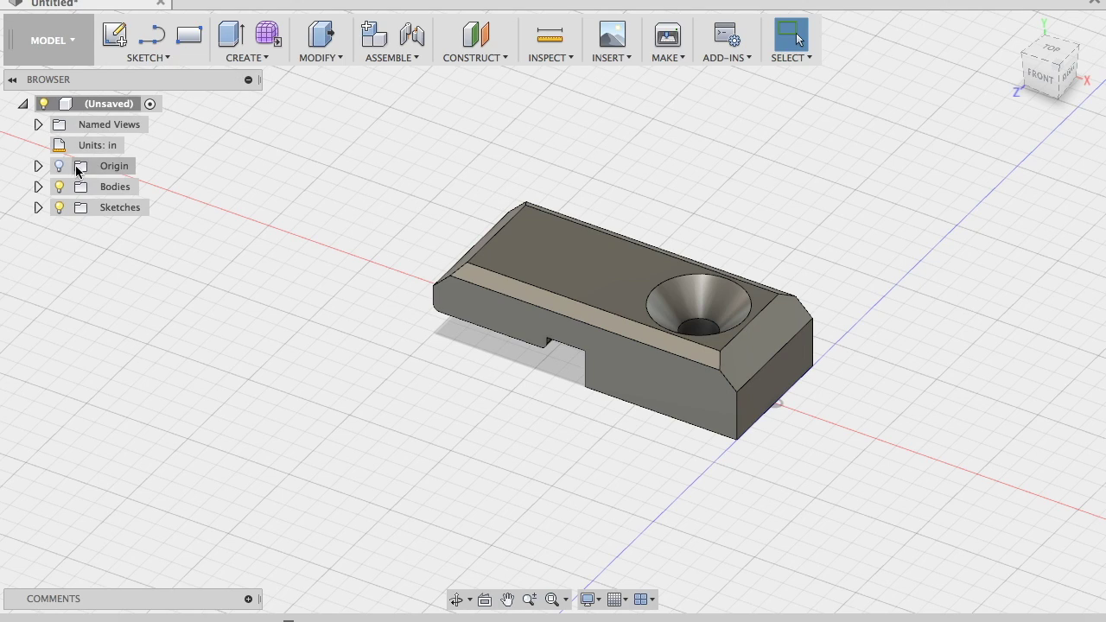
pyautogui.click(38, 187)
pyautogui.click(121, 208)
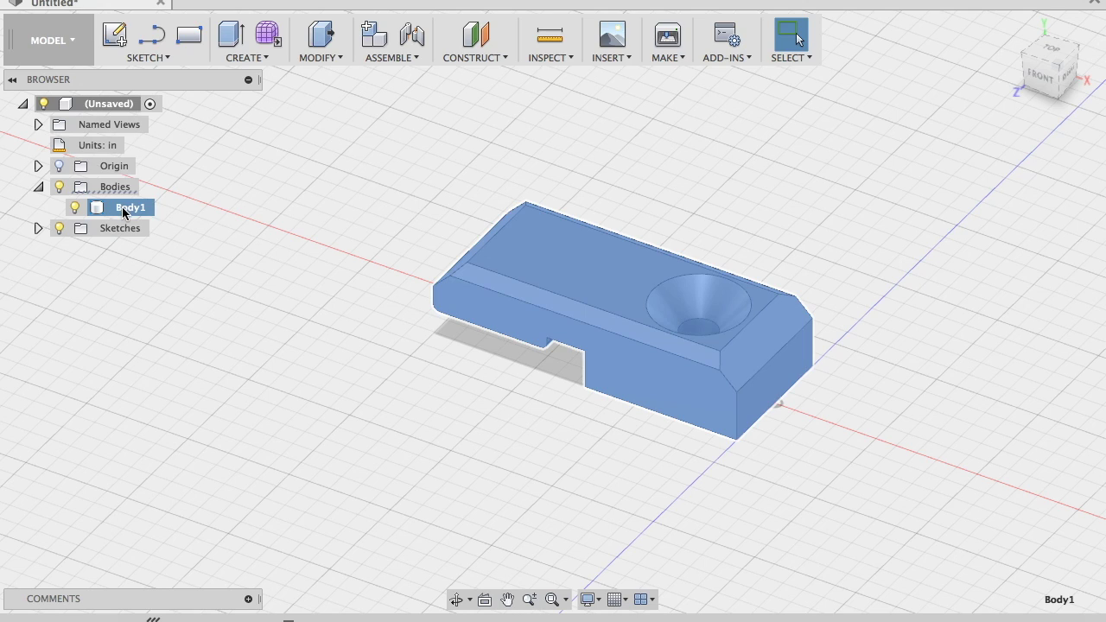
pyautogui.rightClick(124, 213)
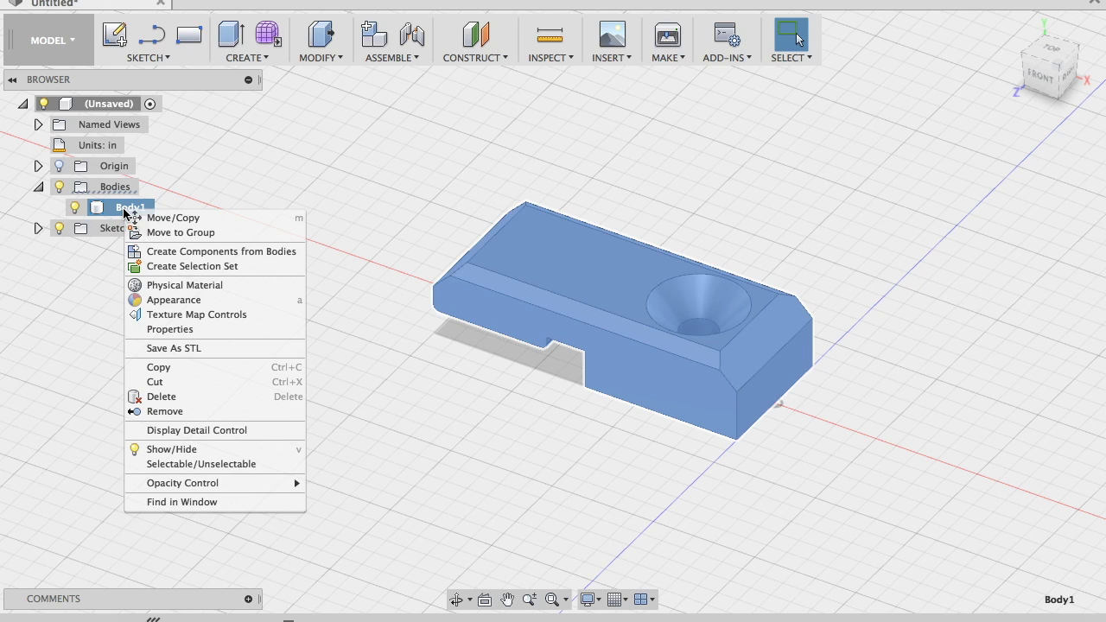
pyautogui.click(174, 349)
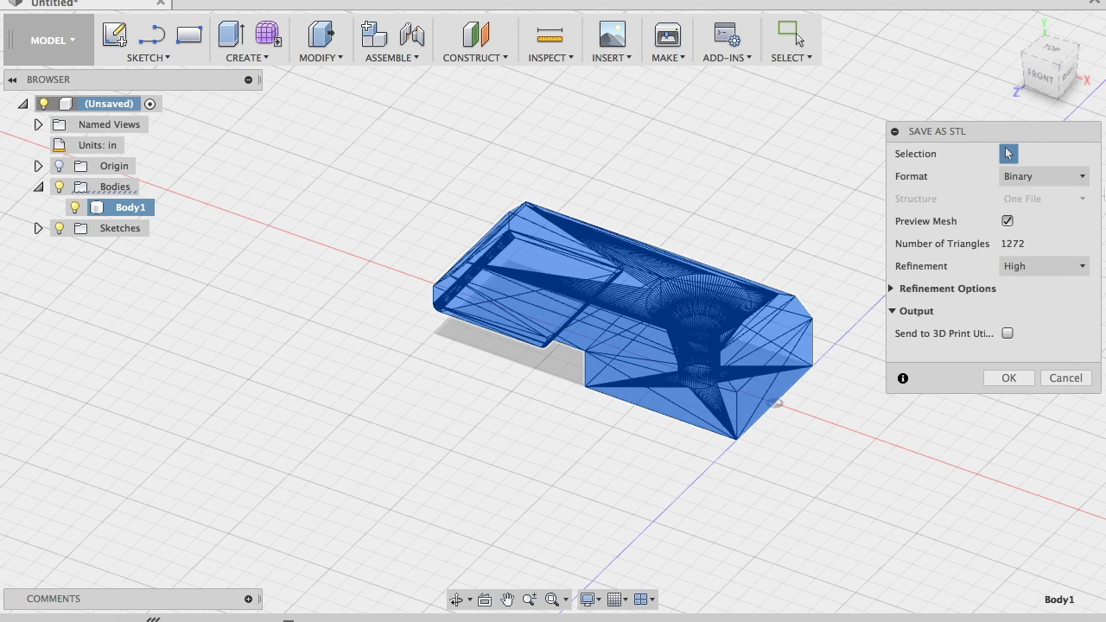
pyautogui.click(561, 274)
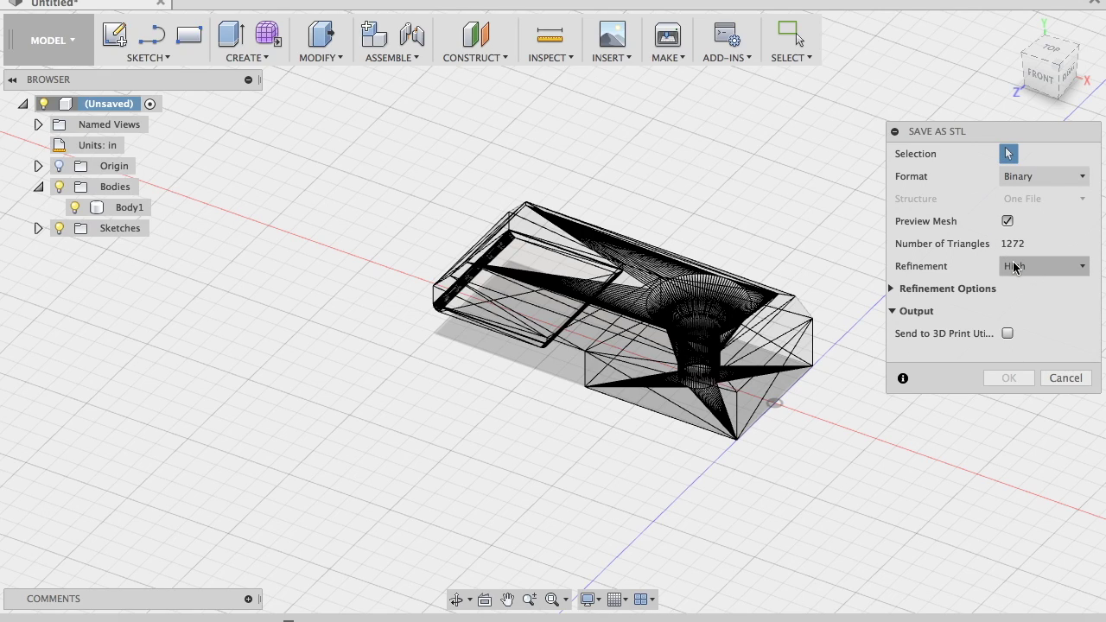
pyautogui.click(894, 313)
pyautogui.click(892, 291)
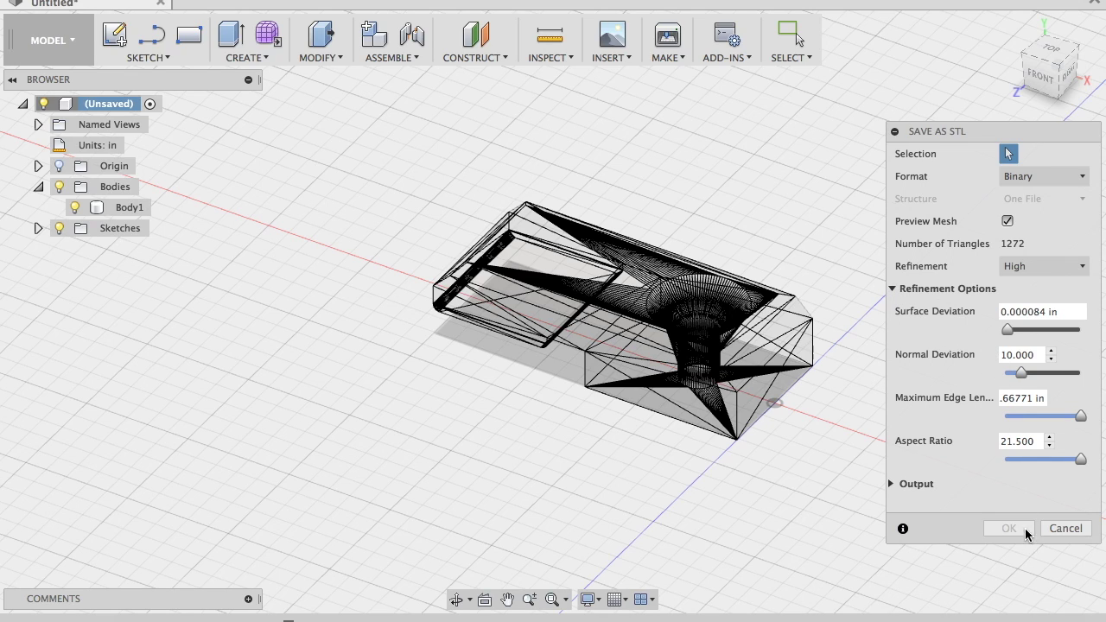
pyautogui.click(731, 335)
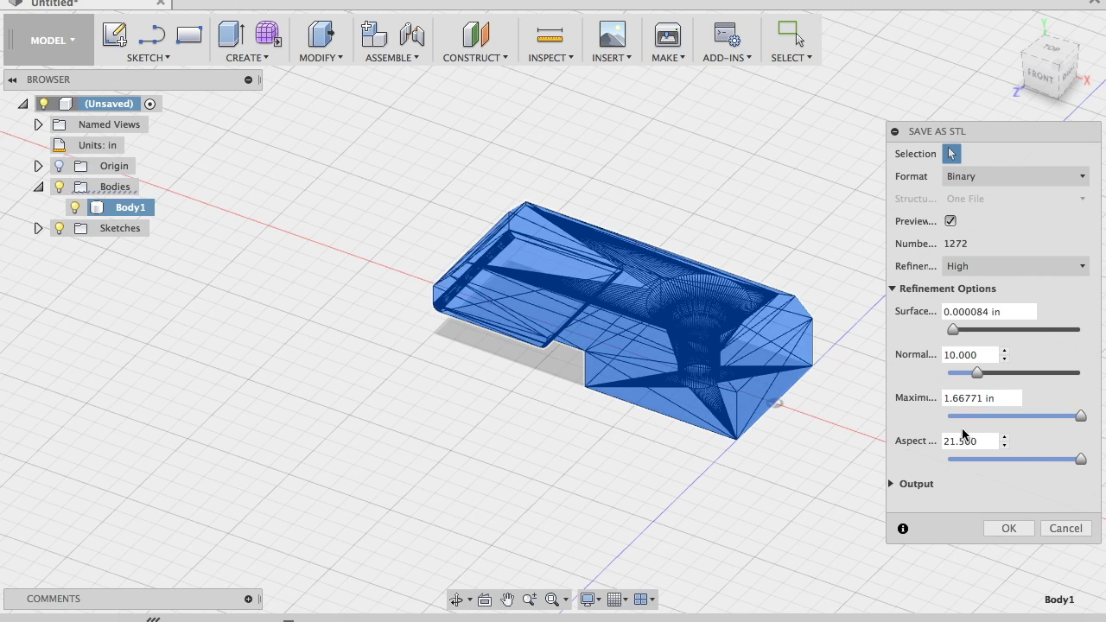
pyautogui.click(1008, 528)
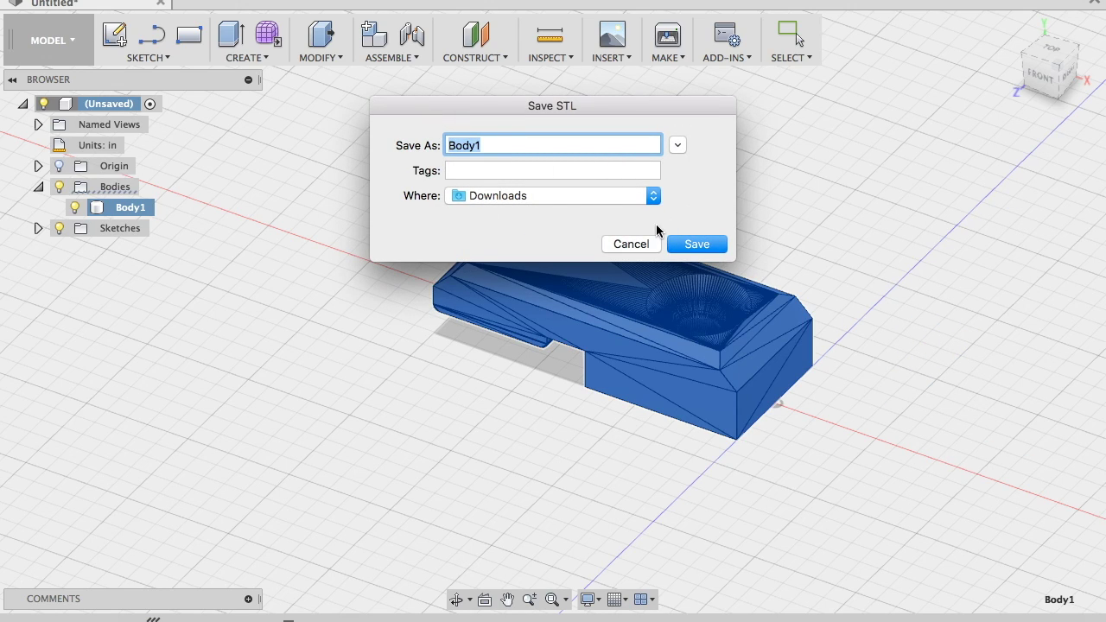
pyautogui.write('Whiteboard mount')
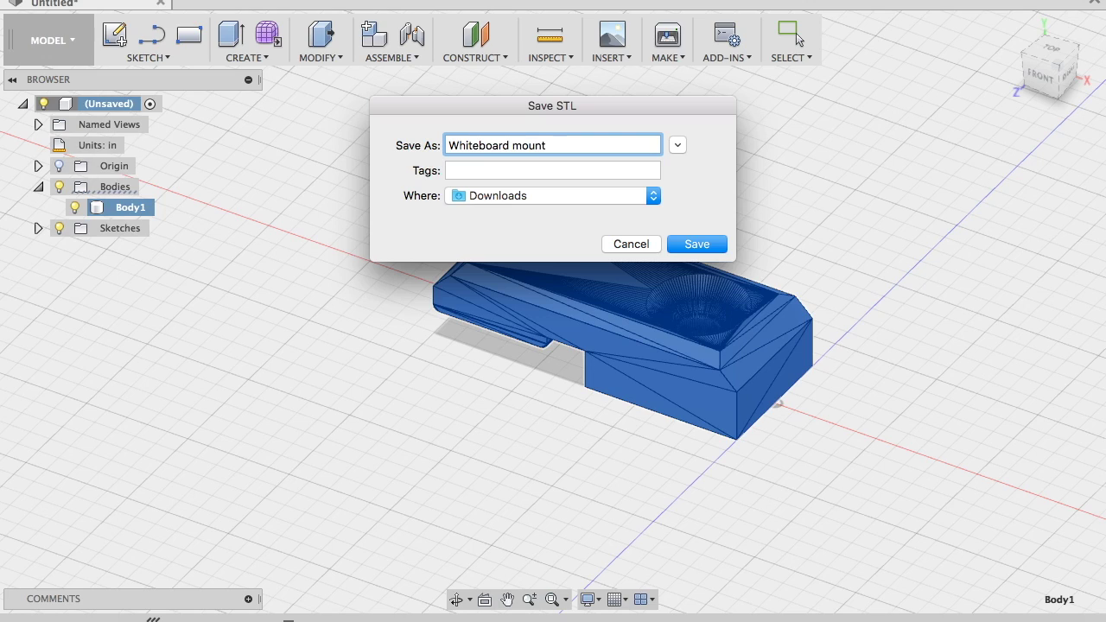
pyautogui.press('Return')
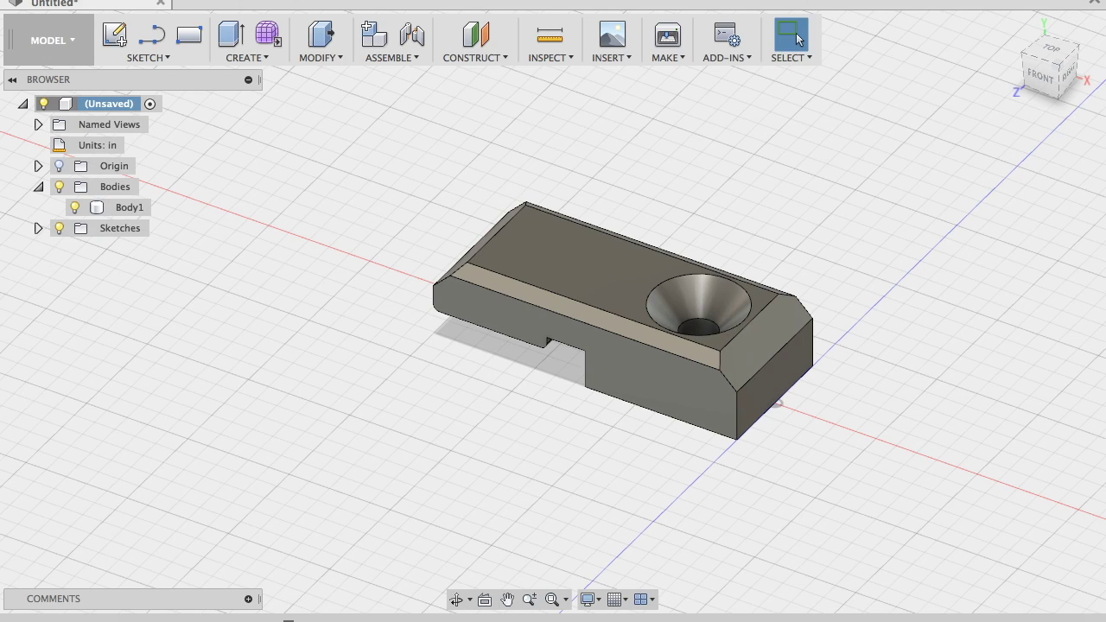
# Switch to Cura and load the Whiteboard mount STL onto the build plate
pyautogui.moveTo(481, 610)
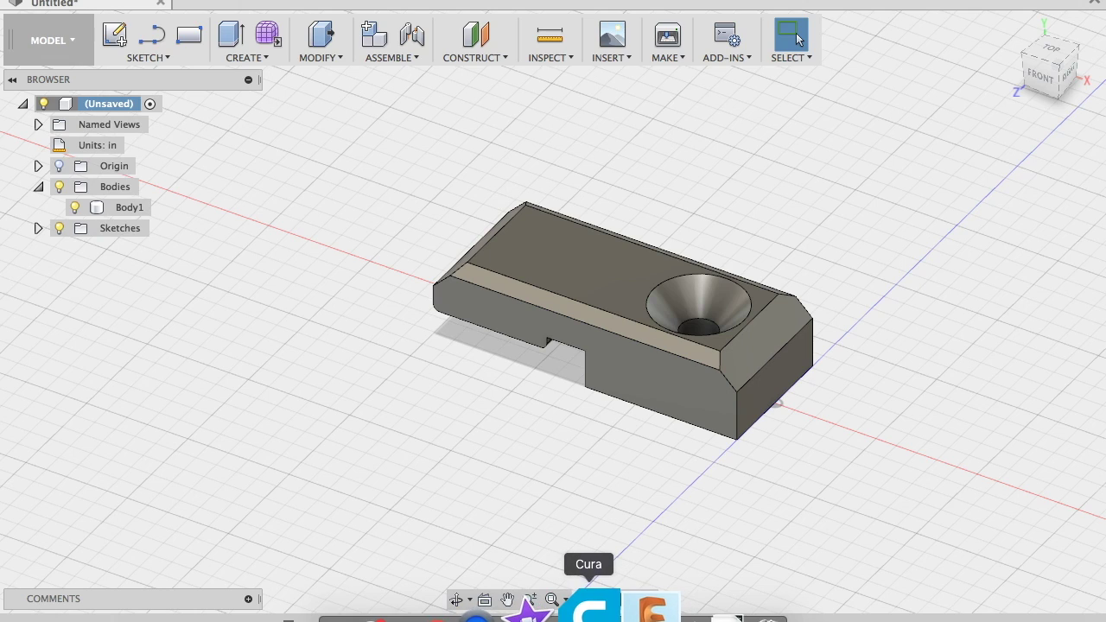
pyautogui.click(590, 607)
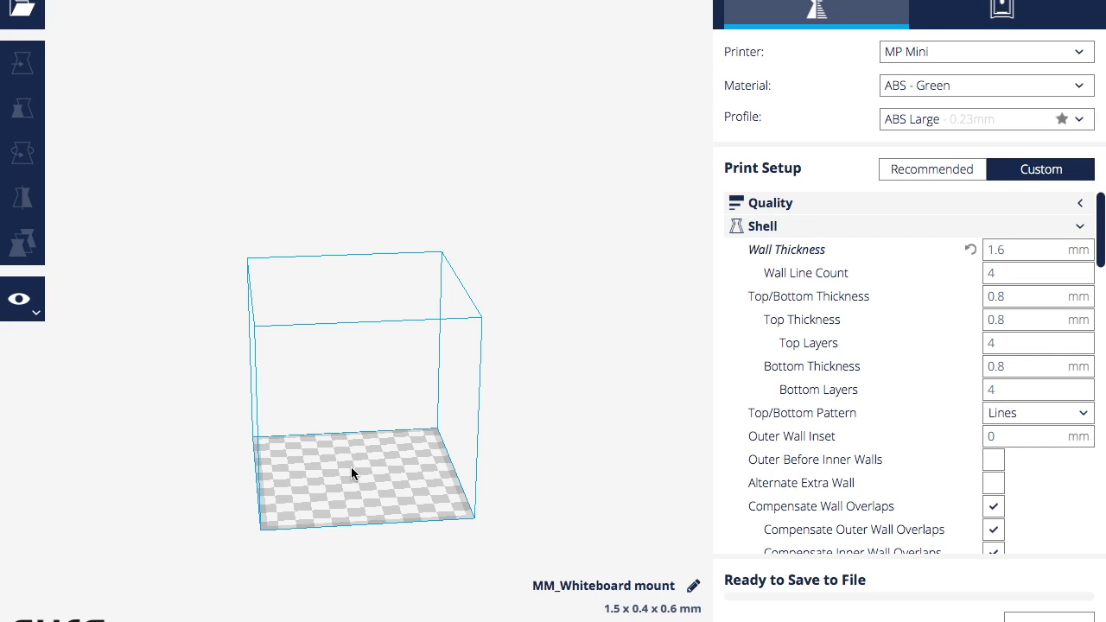
pyautogui.scroll(-1, 346, 474)
pyautogui.scroll(4, 355, 467)
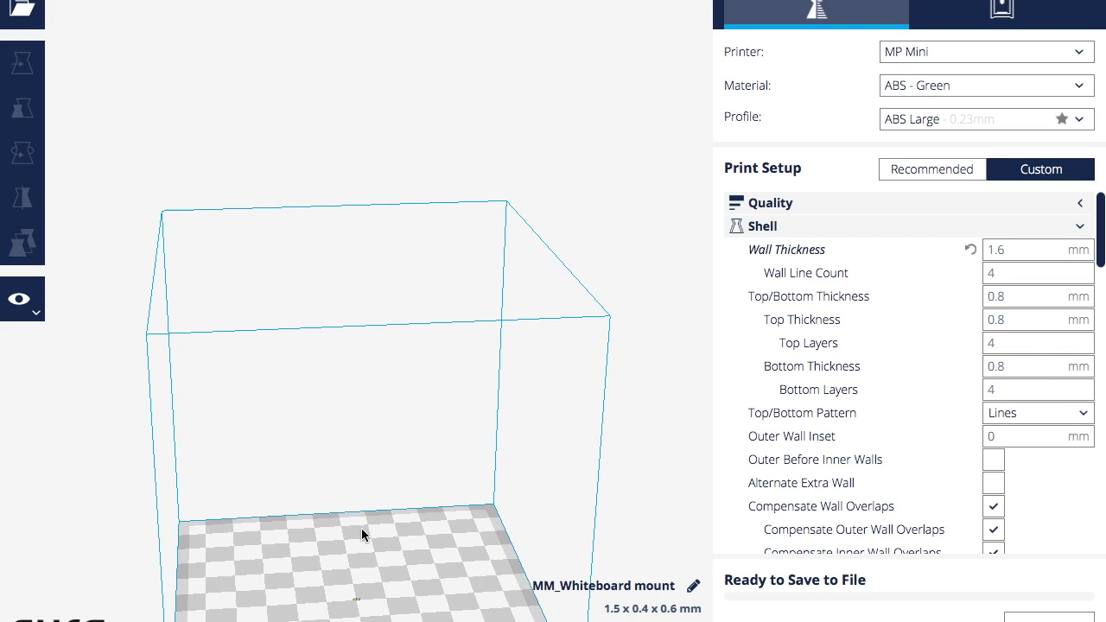
pyautogui.scroll(6, 370, 443)
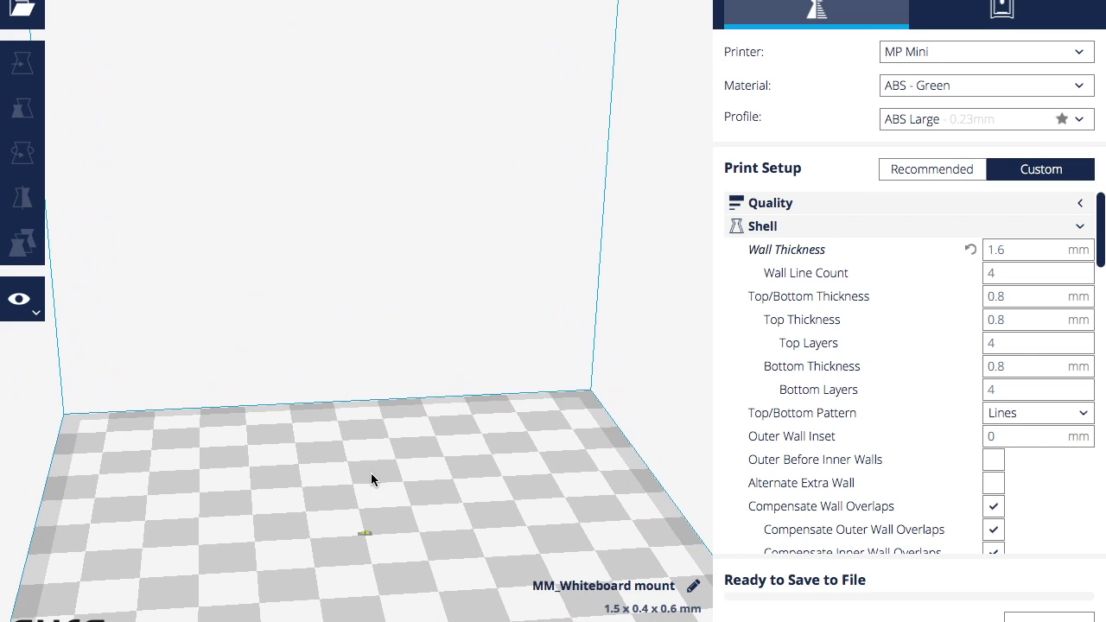
pyautogui.scroll(6, 443, 142)
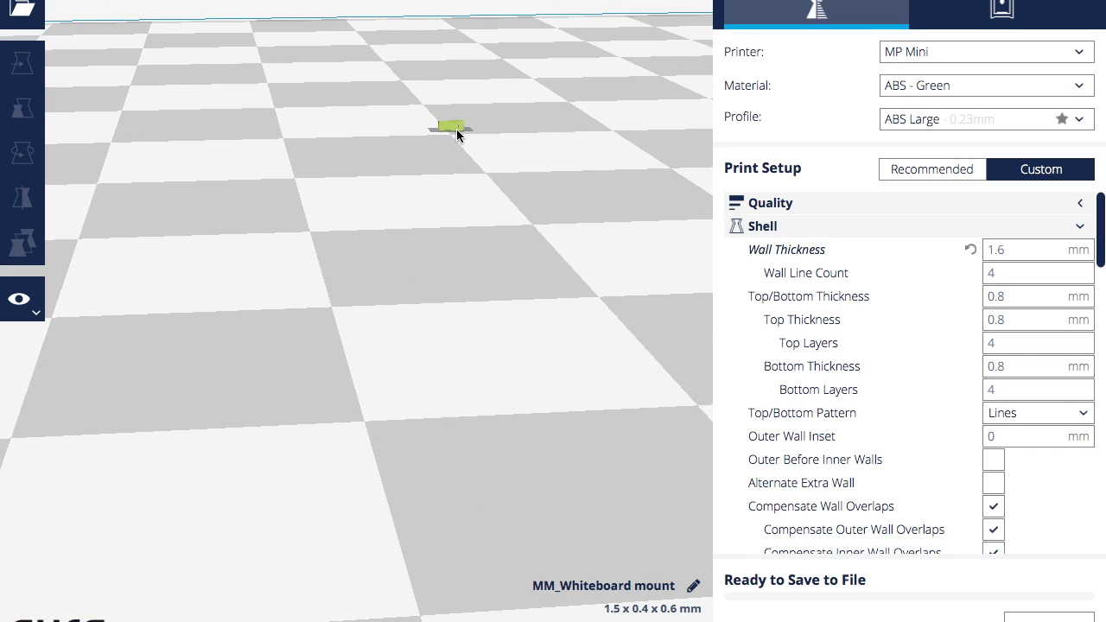
# Scale the mount model uniformly to 2540 % to convert it from inches to millimetres
pyautogui.click(453, 127)
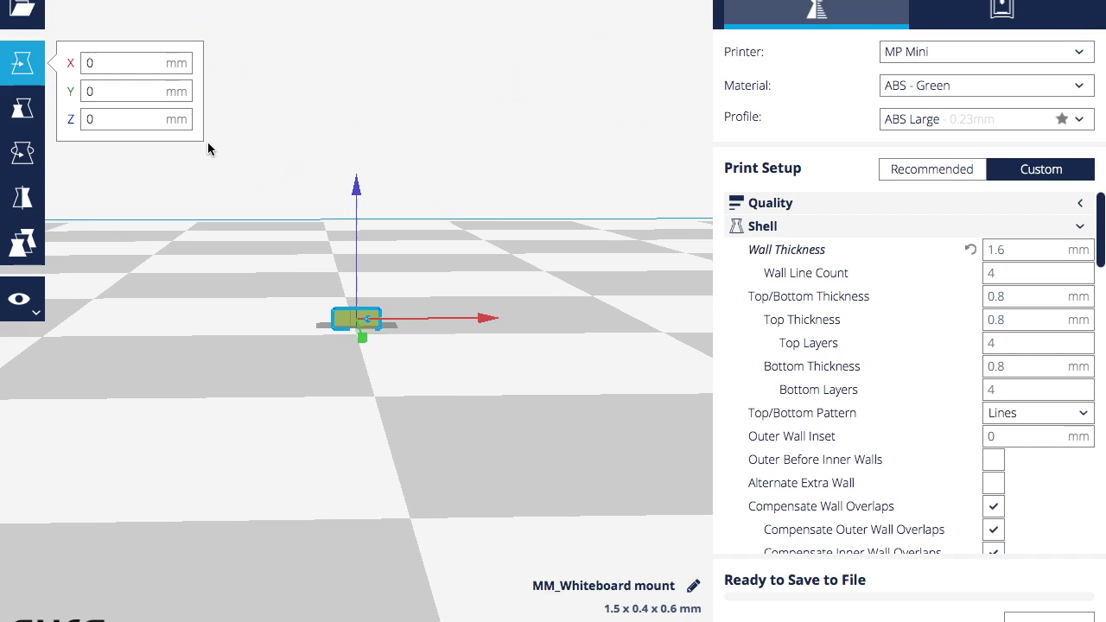
pyautogui.click(24, 110)
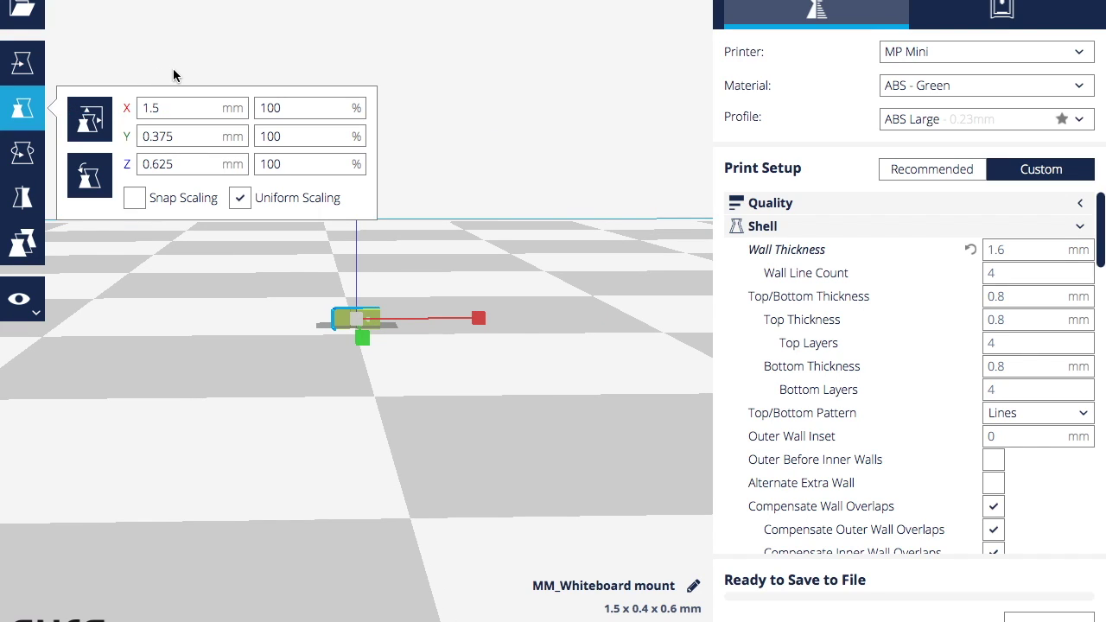
pyautogui.doubleClick(289, 108)
pyautogui.write('2540')
pyautogui.click(289, 137)
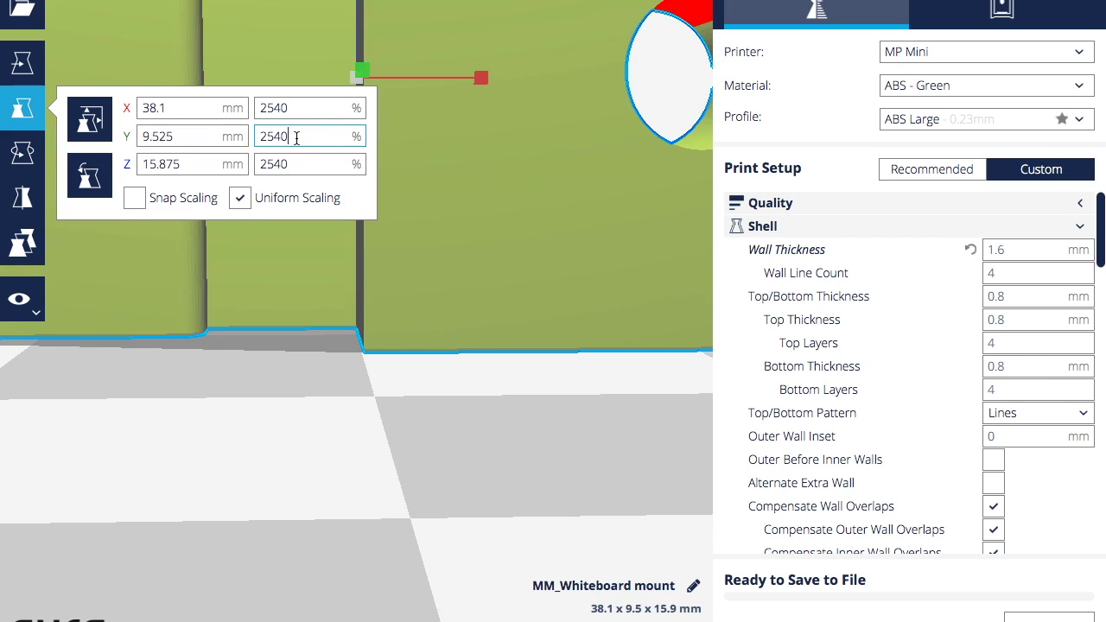
pyautogui.scroll(-8, 447, 207)
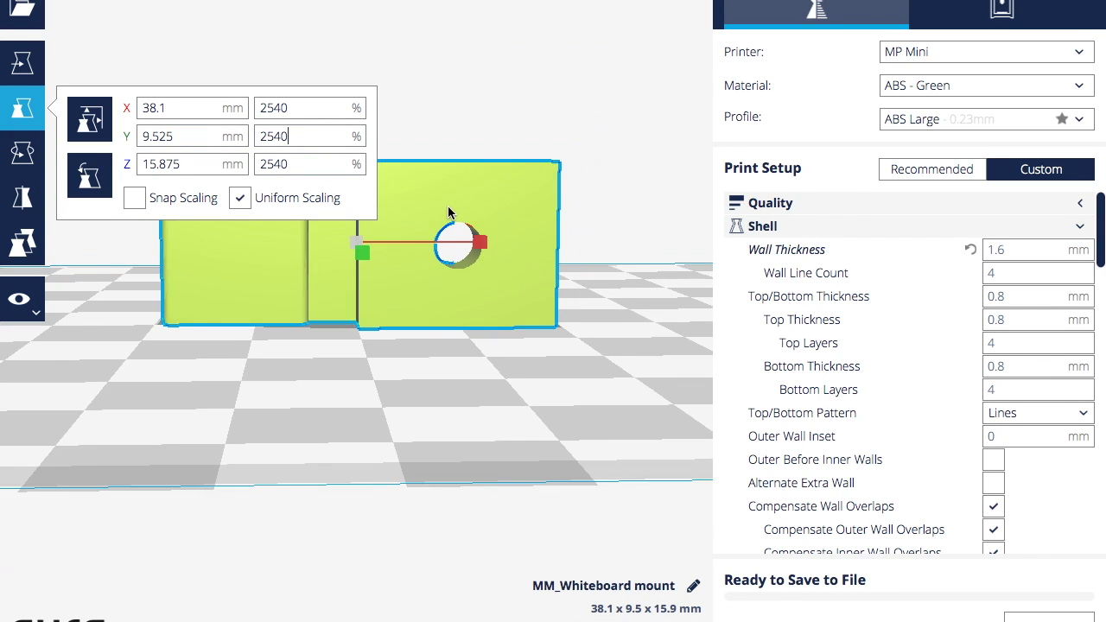
pyautogui.moveTo(459, 222); pyautogui.dragTo(459, 286, button='right')
pyautogui.click(210, 50)
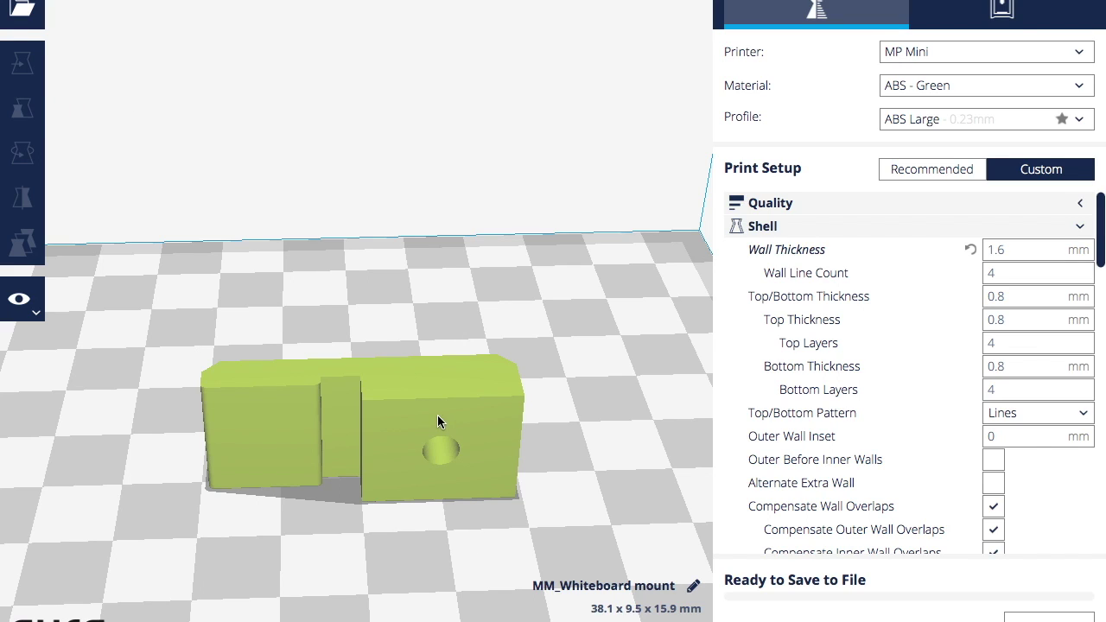
pyautogui.scroll(2, 407, 437)
pyautogui.scroll(-4, 405, 438)
pyautogui.moveTo(404, 436); pyautogui.dragTo(452, 395, button='middle')
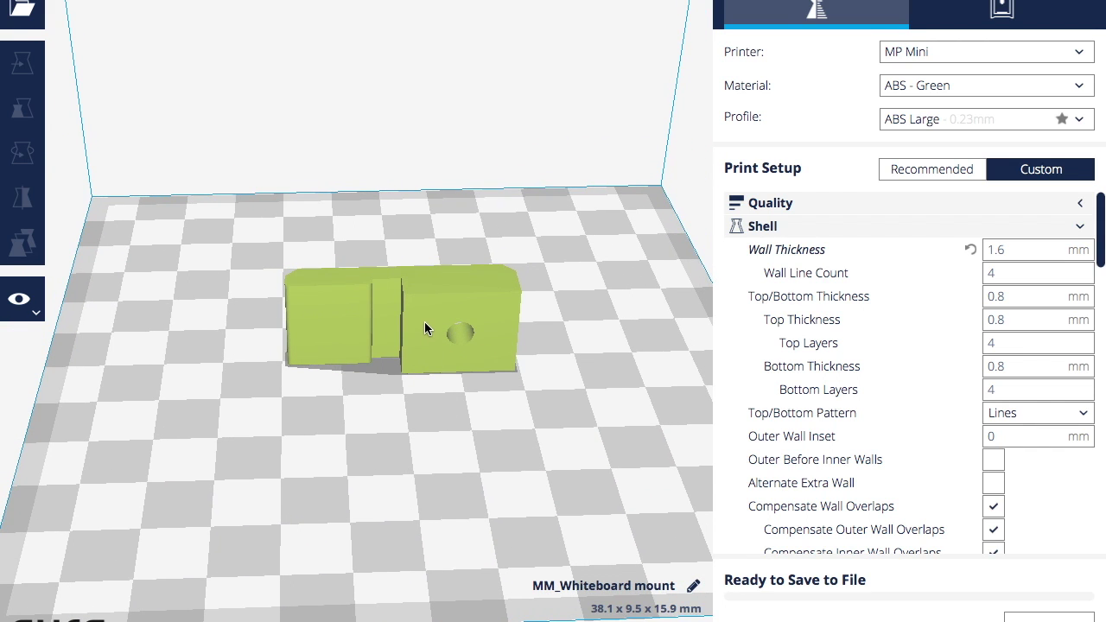
pyautogui.click(424, 322)
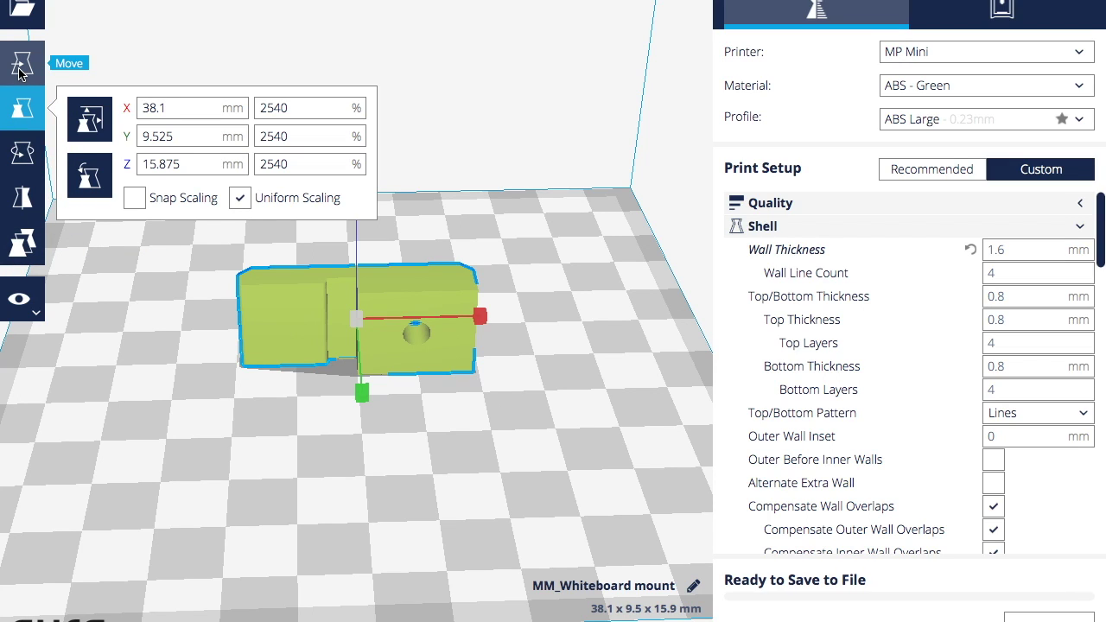
pyautogui.click(22, 152)
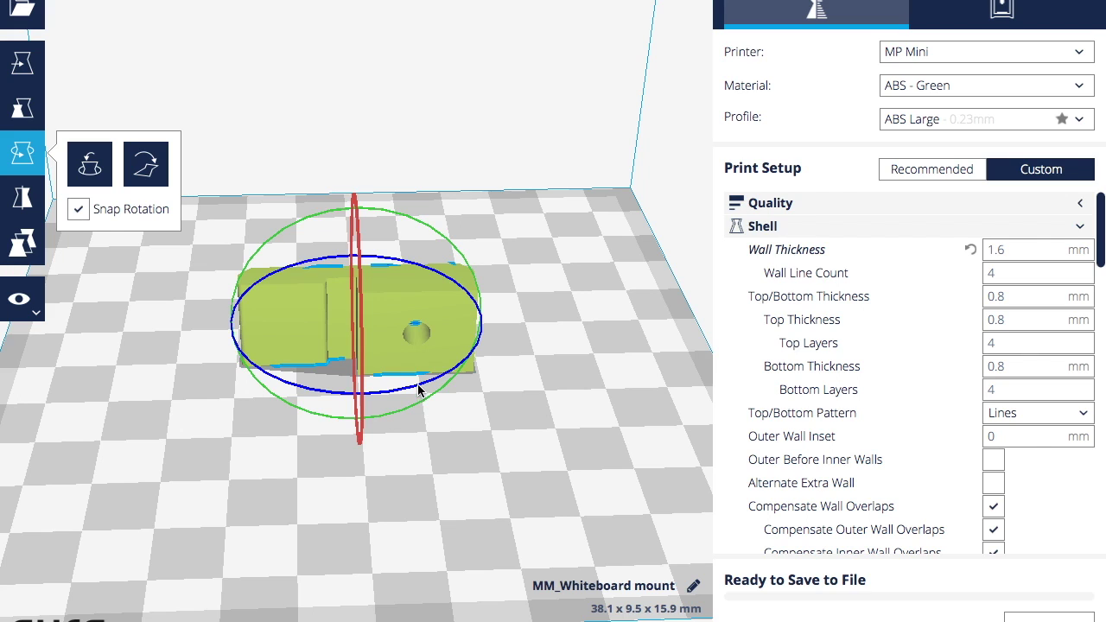
pyautogui.moveTo(417, 395); pyautogui.dragTo(433, 338, button='right')
# Duplicate the whiteboard mount model on the build plate
pyautogui.rightClick(289, 340)
pyautogui.click(267, 321)
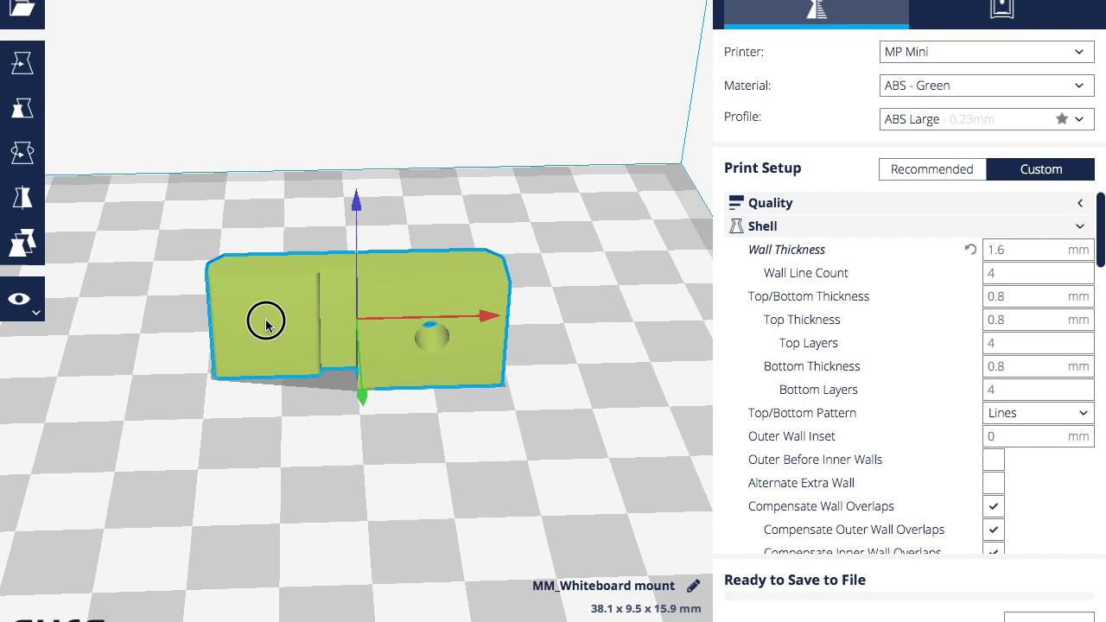
pyautogui.rightClick(265, 321)
pyautogui.click(311, 357)
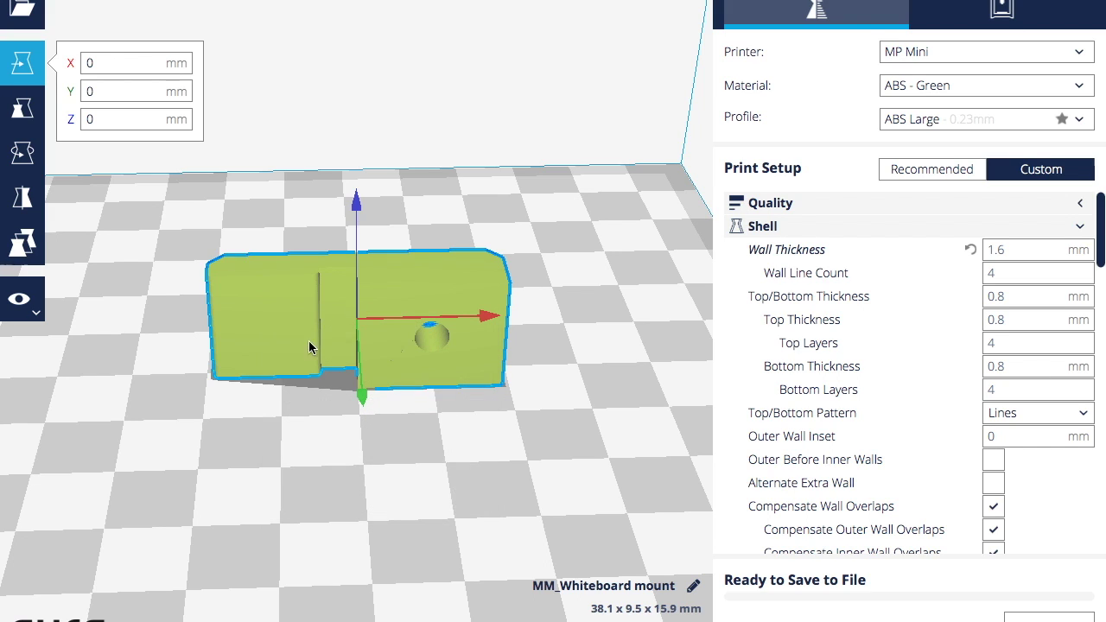
# Space the two mounts apart along Y, one at about 25.4 mm and the other at 4.578 mm
pyautogui.moveTo(362, 396); pyautogui.dragTo(361, 527)
pyautogui.click(391, 244)
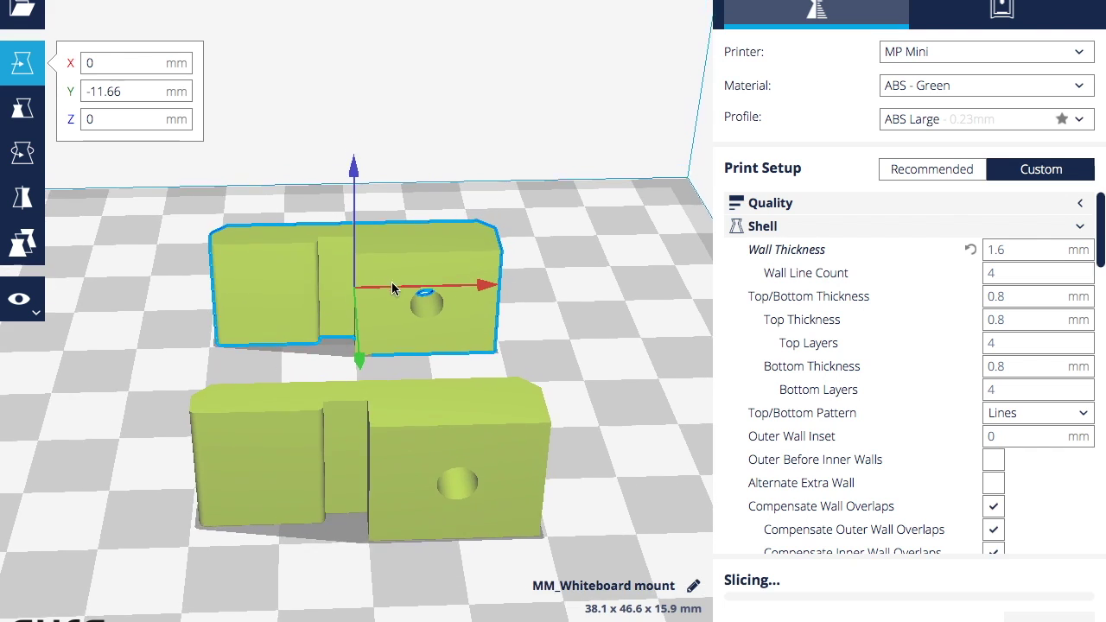
pyautogui.moveTo(362, 387); pyautogui.dragTo(364, 460)
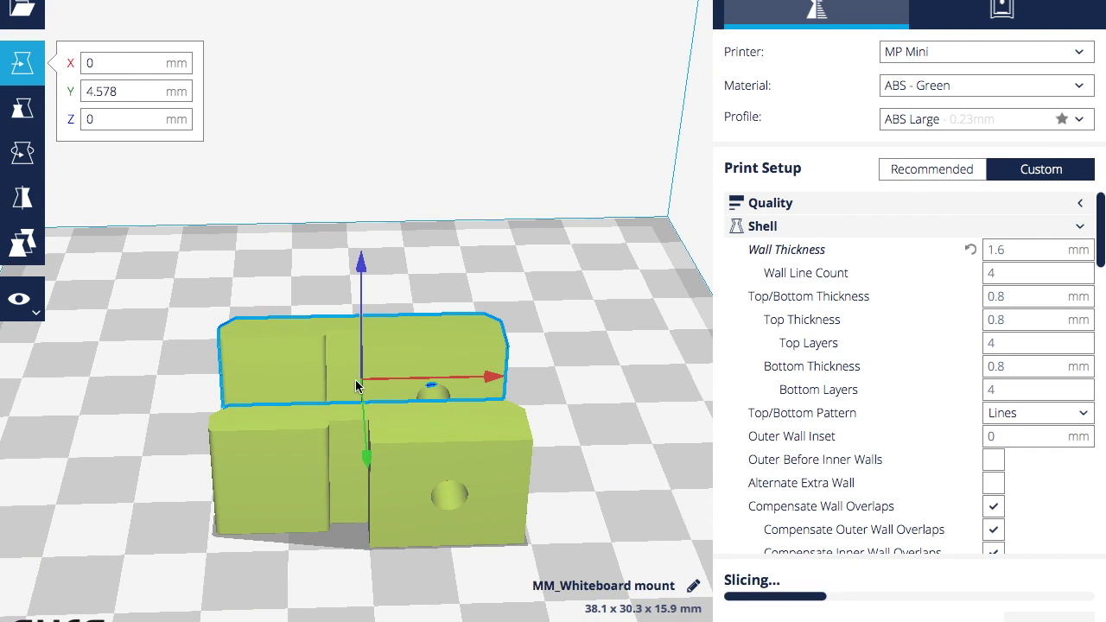
# Examine the chamfers, notches and countersunk holes of both mounts from several sides
pyautogui.scroll(-5, 357, 387)
pyautogui.moveTo(267, 330); pyautogui.dragTo(91, 354, button='right')
pyautogui.moveTo(248, 388); pyautogui.dragTo(505, 454, button='right')
pyautogui.moveTo(305, 386); pyautogui.dragTo(69, 322, button='right')
pyautogui.scroll(5, 312, 333)
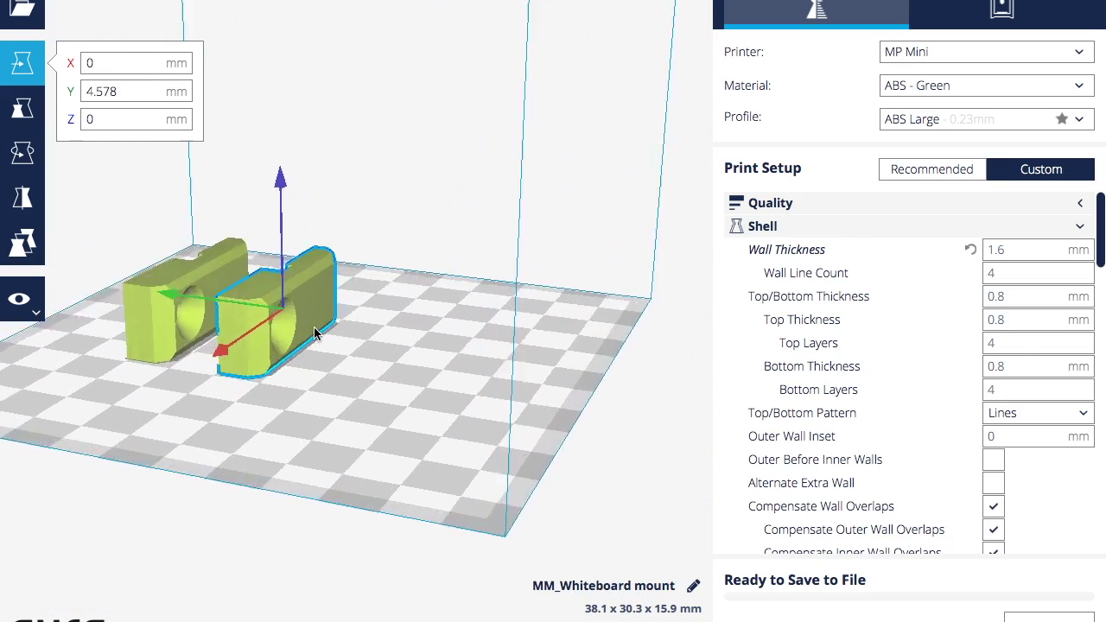
pyautogui.scroll(2, 260, 312)
pyautogui.scroll(3, 297, 418)
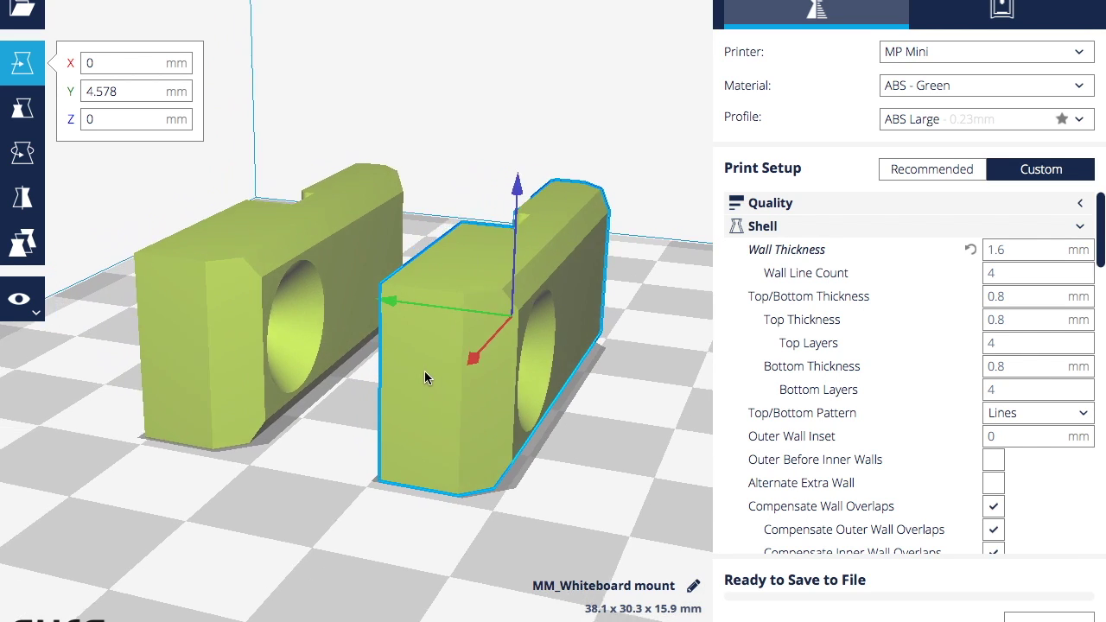
pyautogui.scroll(3, 423, 374)
pyautogui.moveTo(437, 401); pyautogui.dragTo(513, 392, button='right')
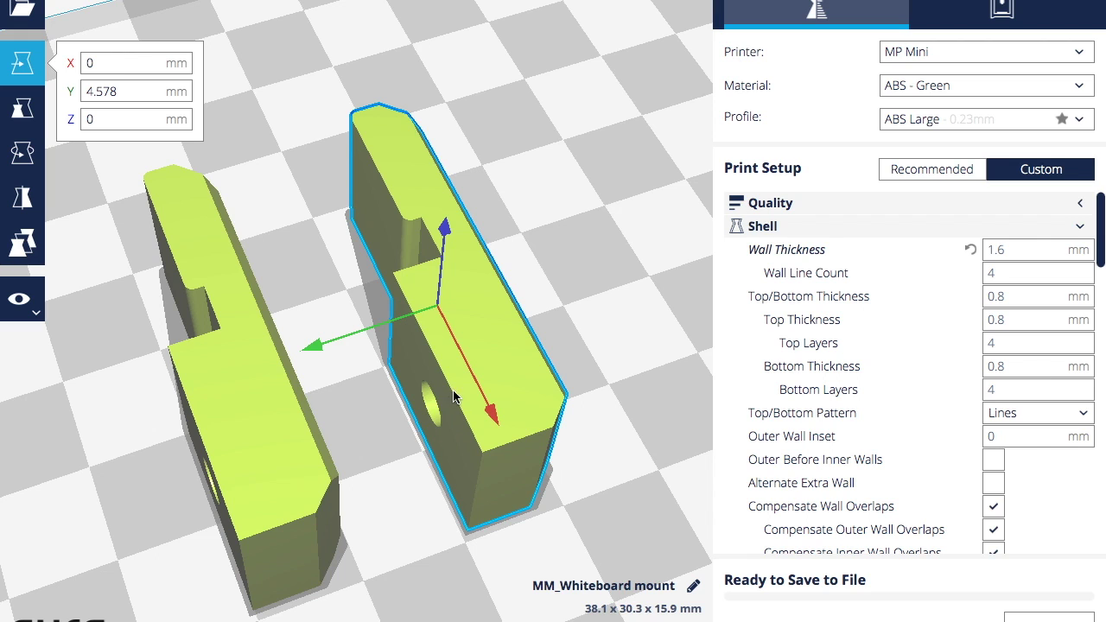
pyautogui.moveTo(484, 440); pyautogui.dragTo(506, 307, button='right')
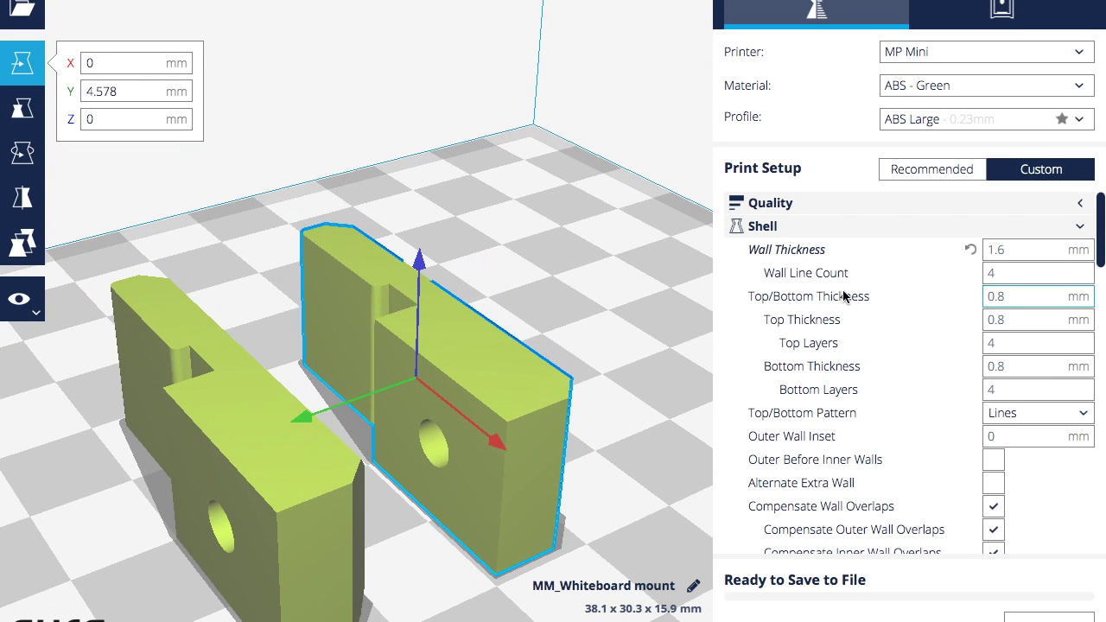
pyautogui.scroll(3, 474, 443)
pyautogui.scroll(-8, 473, 443)
pyautogui.moveTo(456, 444); pyautogui.dragTo(536, 428, button='right')
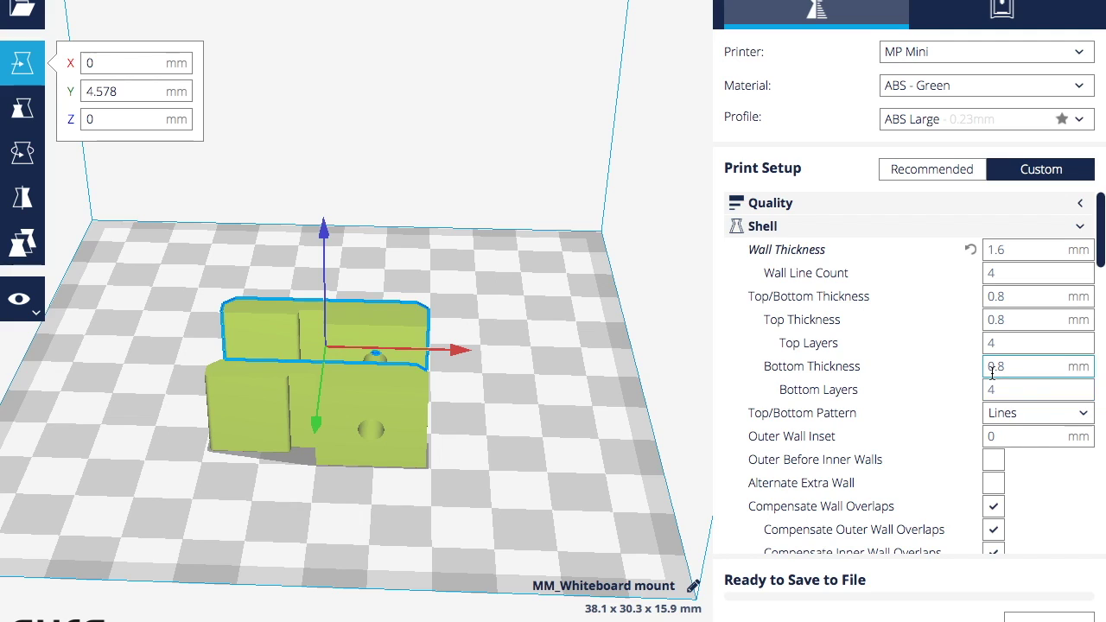
# Show the sliced mounts in Layers view and preview them at layer 52
pyautogui.moveTo(928, 307)
pyautogui.click(21, 303)
pyautogui.click(38, 358)
pyautogui.moveTo(19, 348); pyautogui.dragTo(23, 382)
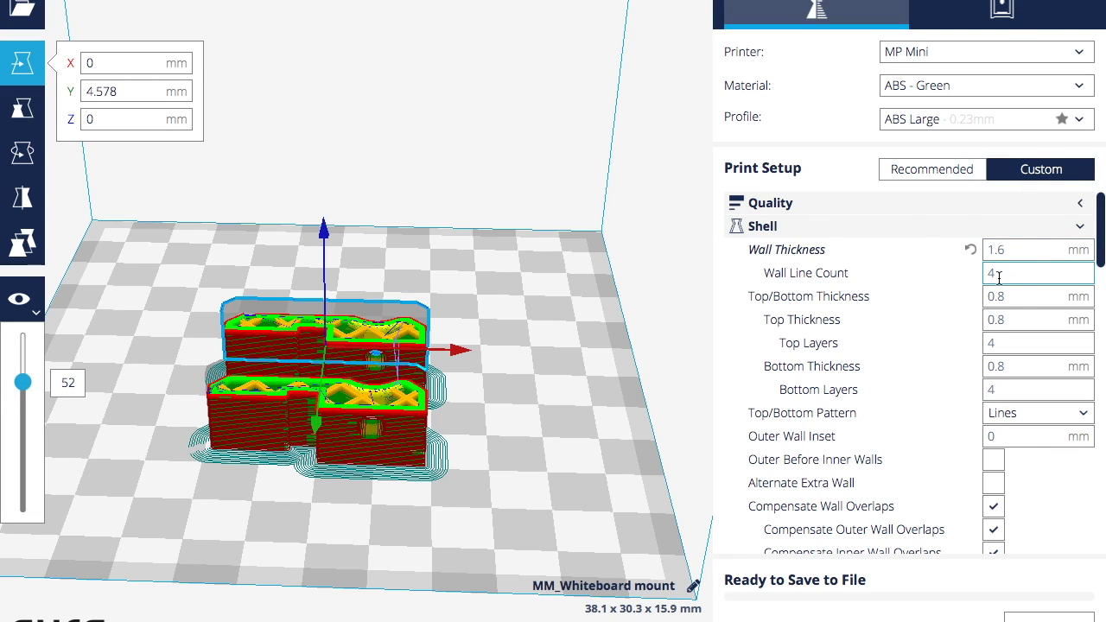
# Review the infill settings and inspect the mounts' internal structure at layers 61 and 40
pyautogui.click(1082, 227)
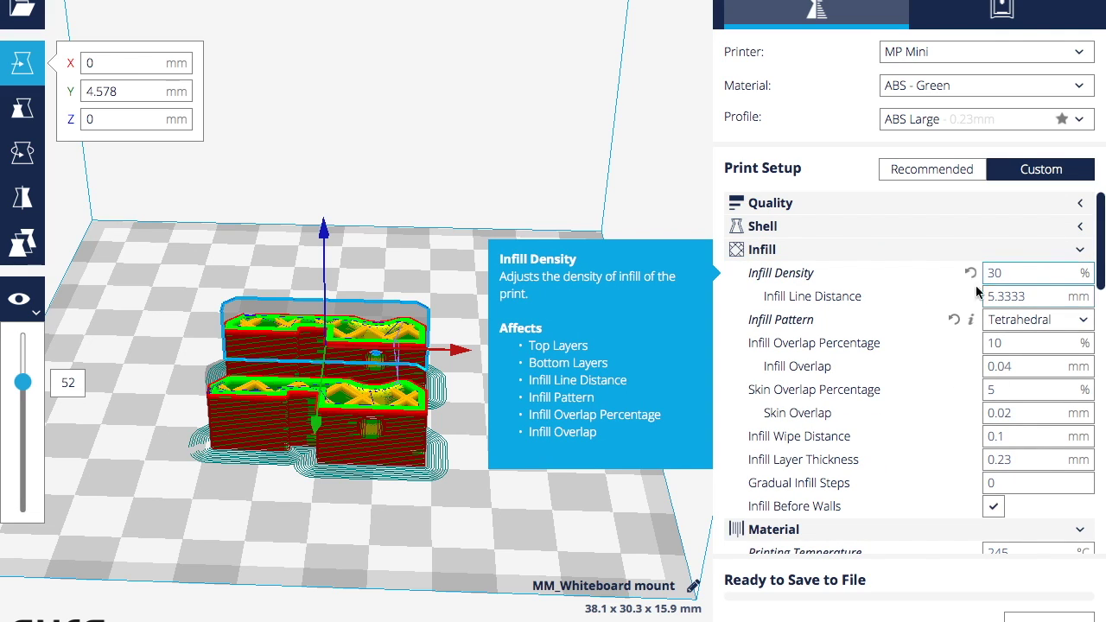
pyautogui.moveTo(24, 381); pyautogui.dragTo(38, 360)
pyautogui.scroll(3, 629, 428)
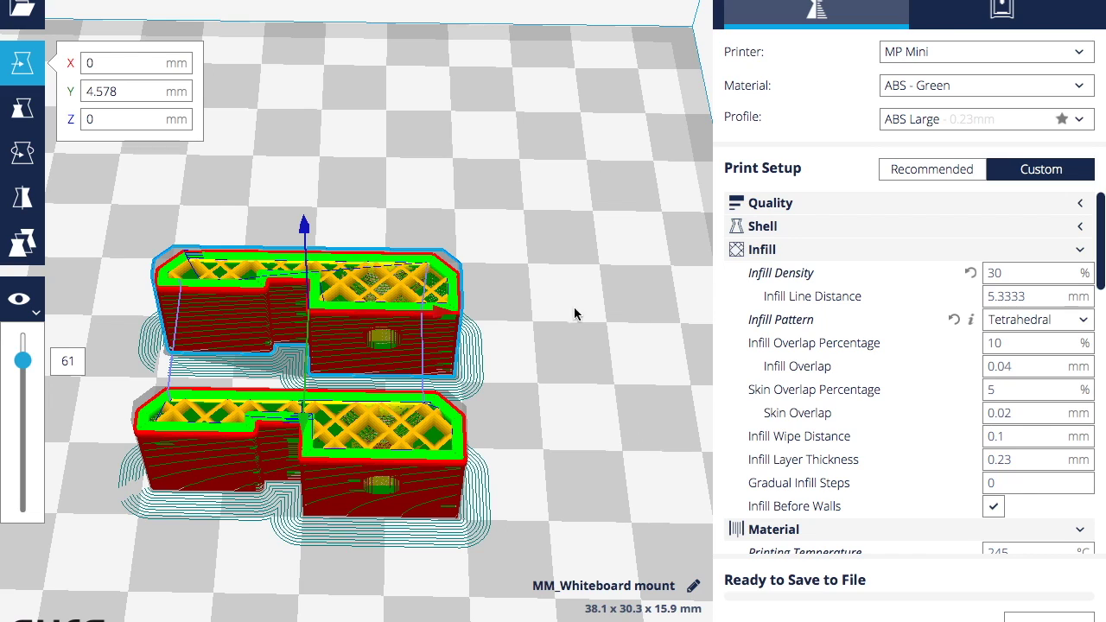
pyautogui.moveTo(26, 363); pyautogui.dragTo(23, 412)
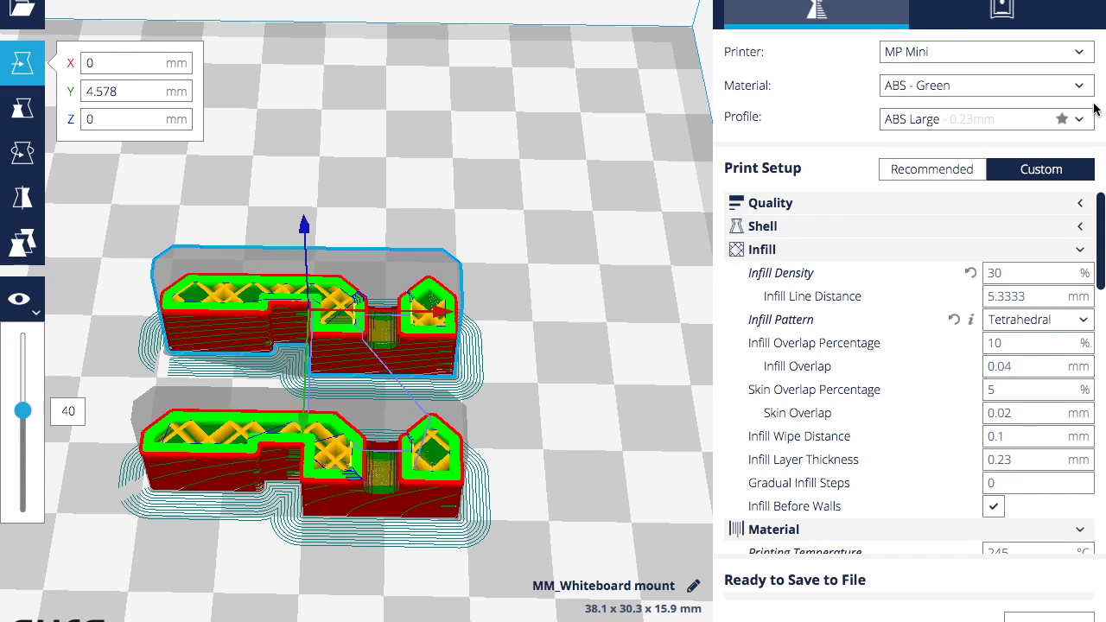
# Set the material flow to 108 % and raise the layer preview to layer 69
pyautogui.click(1081, 251)
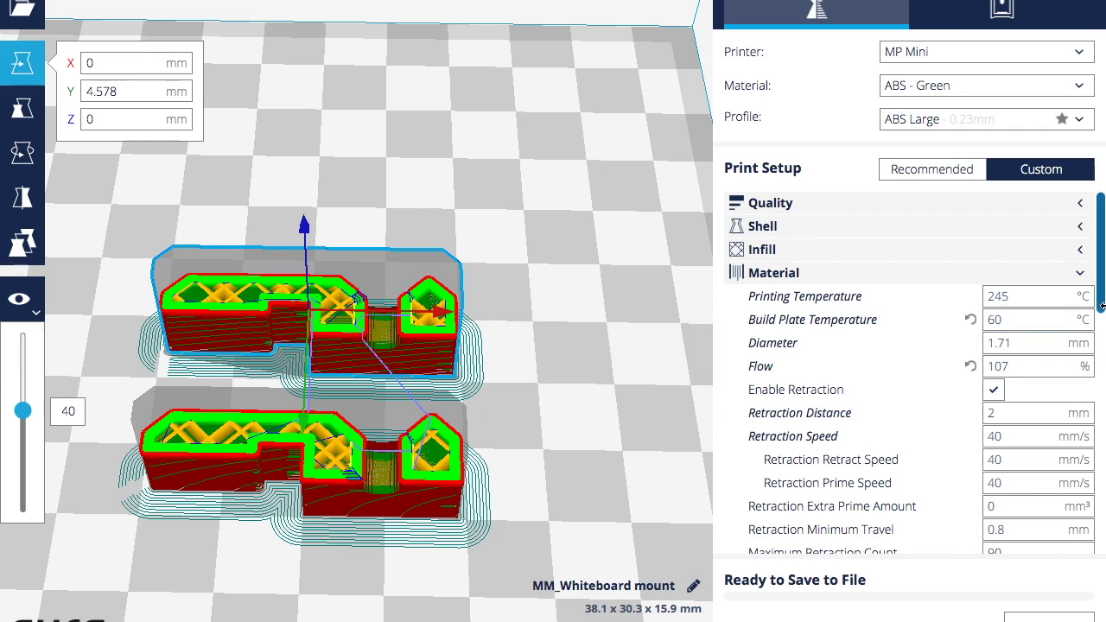
pyautogui.scroll(-2, 1098, 299)
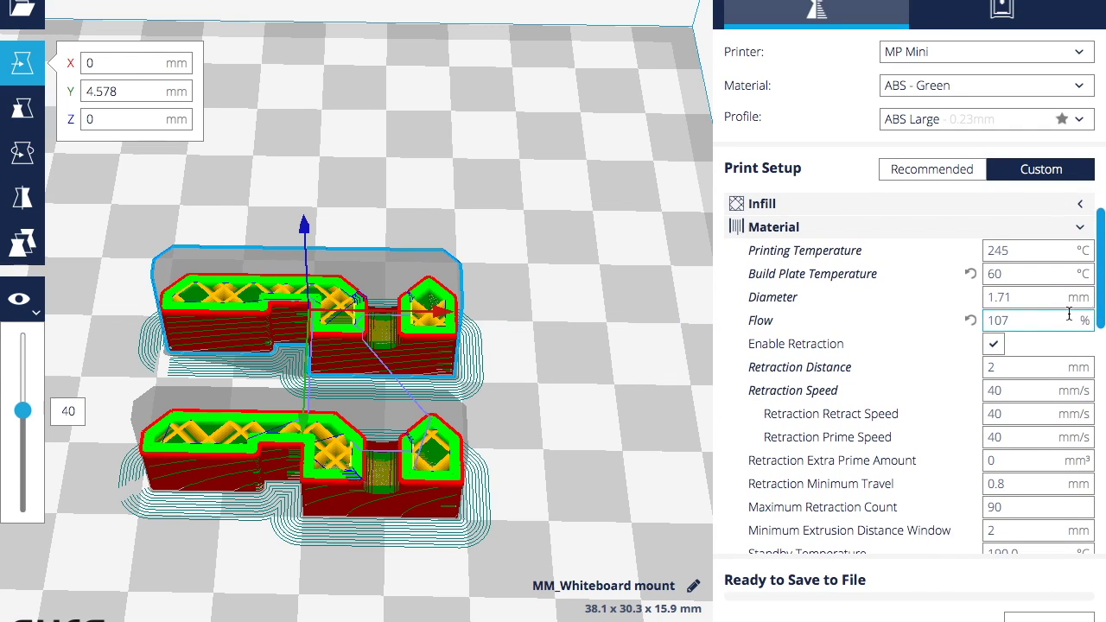
pyautogui.click(1038, 320)
pyautogui.press('BackSpace')
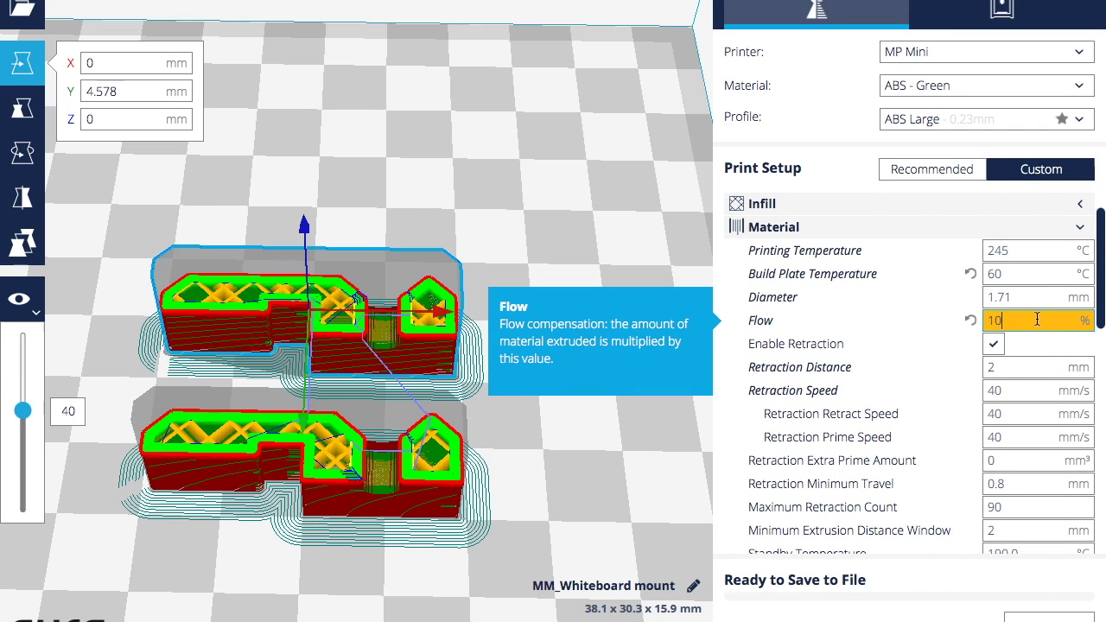
pyautogui.write('8')
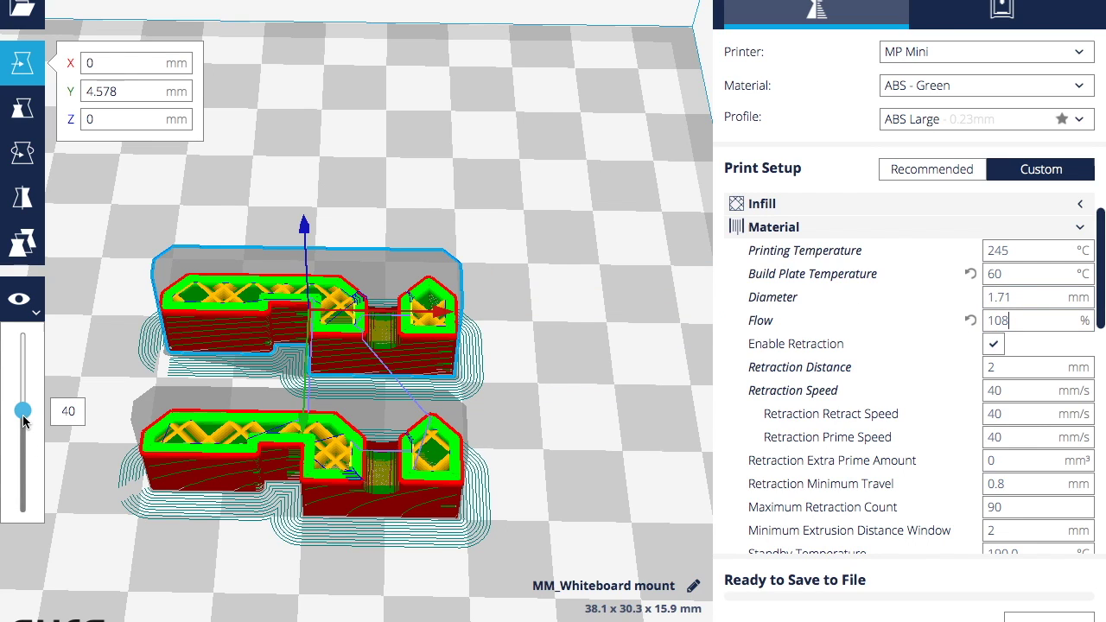
pyautogui.moveTo(23, 412); pyautogui.dragTo(22, 342)
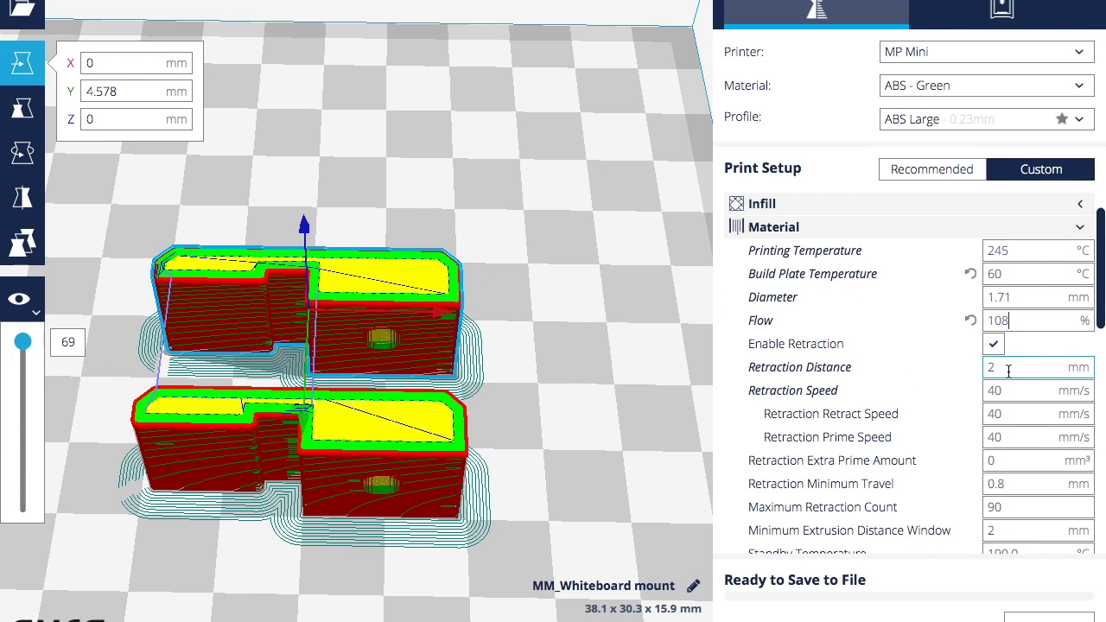
# Review the Cooling, Support, Build Plate Adhesion and Quality print settings, collapsing each category after checking it
pyautogui.moveTo(1100, 308); pyautogui.dragTo(1101, 417)
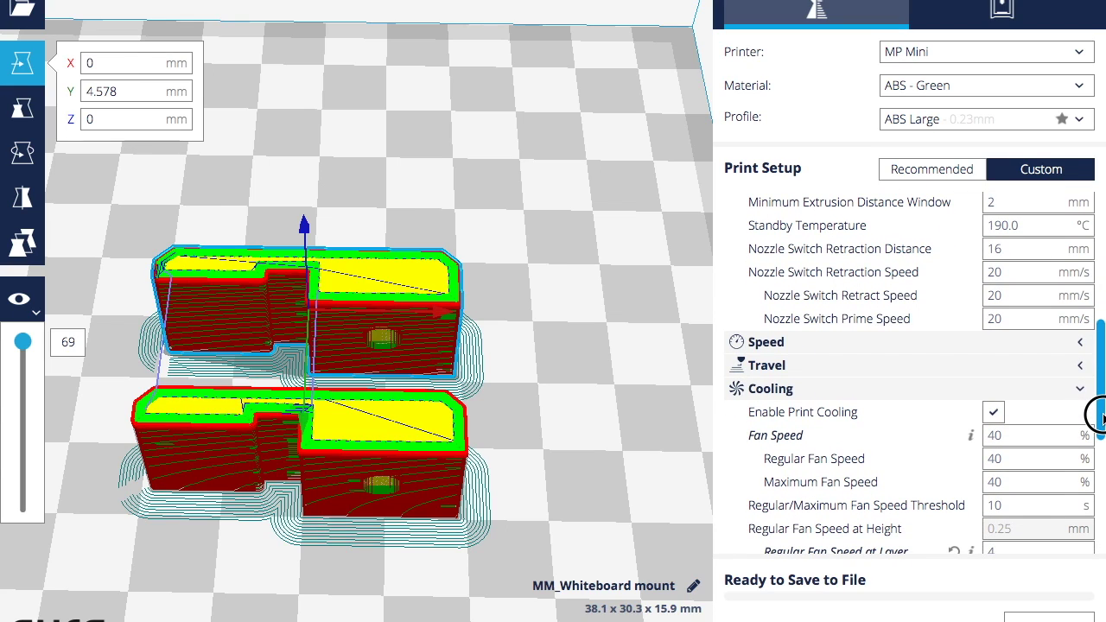
pyautogui.moveTo(1100, 418)
pyautogui.mouseDown()
pyautogui.moveTo(1100, 446)
pyautogui.moveTo(1099, 424)
pyautogui.mouseUp()
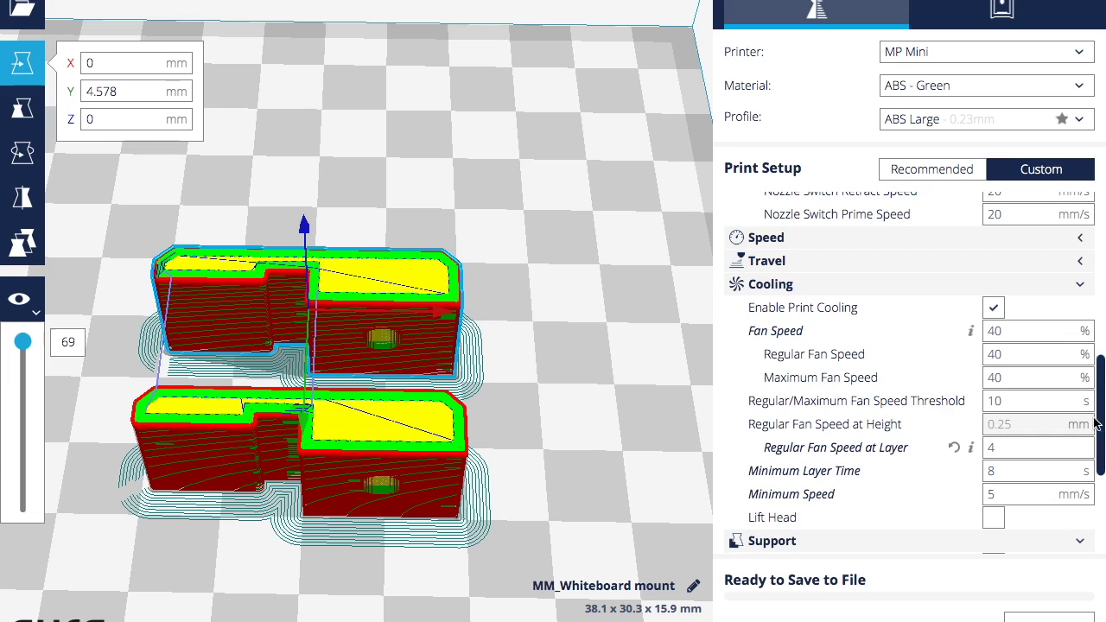
pyautogui.click(1079, 285)
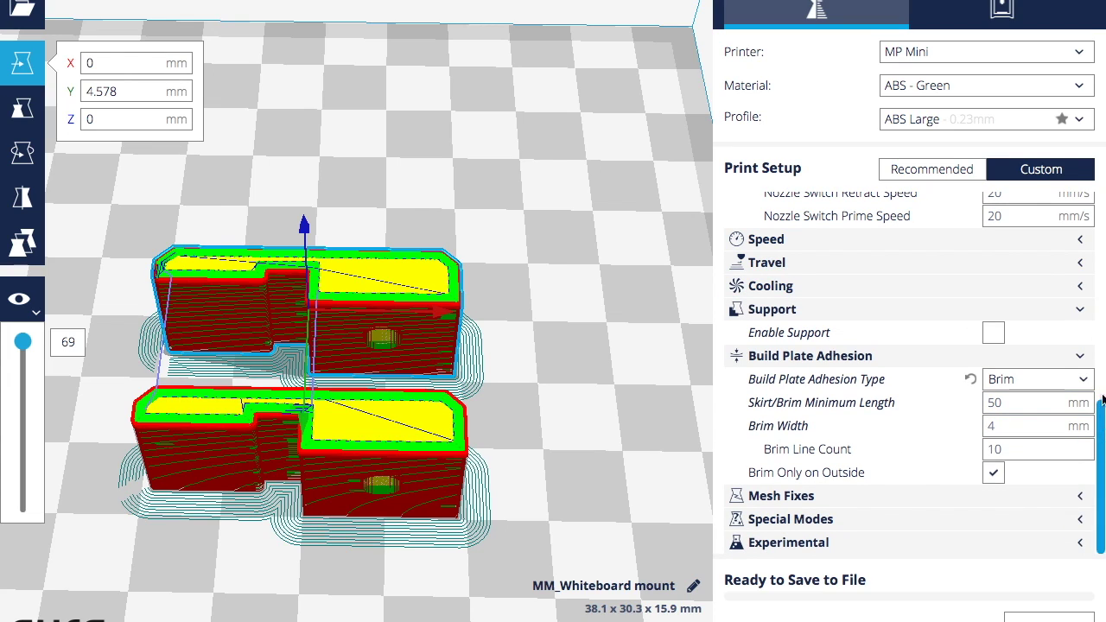
pyautogui.click(1081, 315)
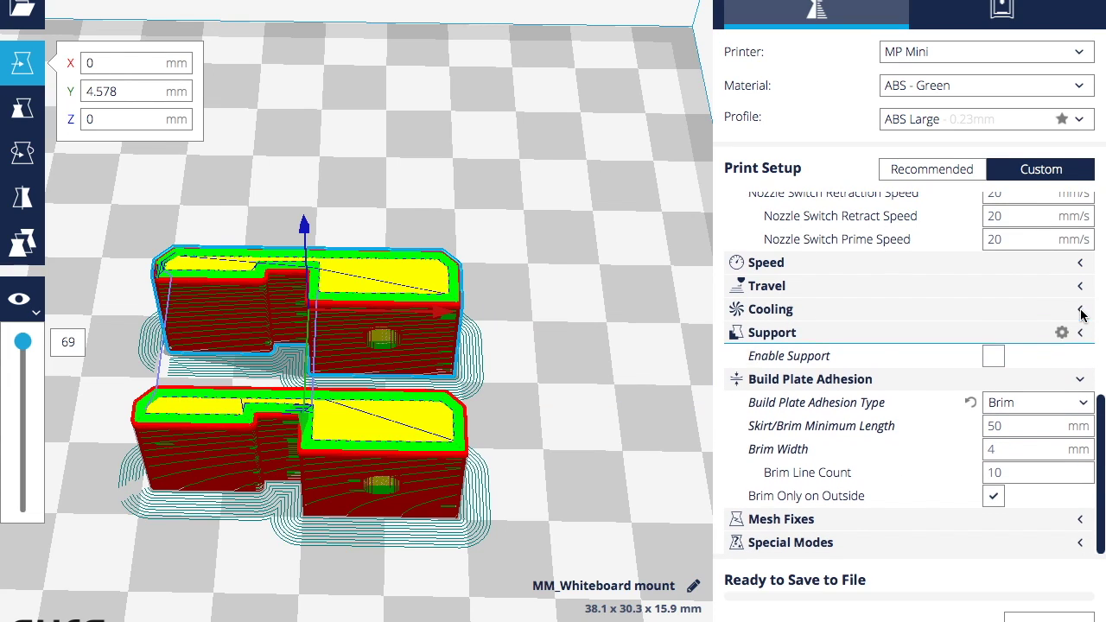
pyautogui.click(1081, 358)
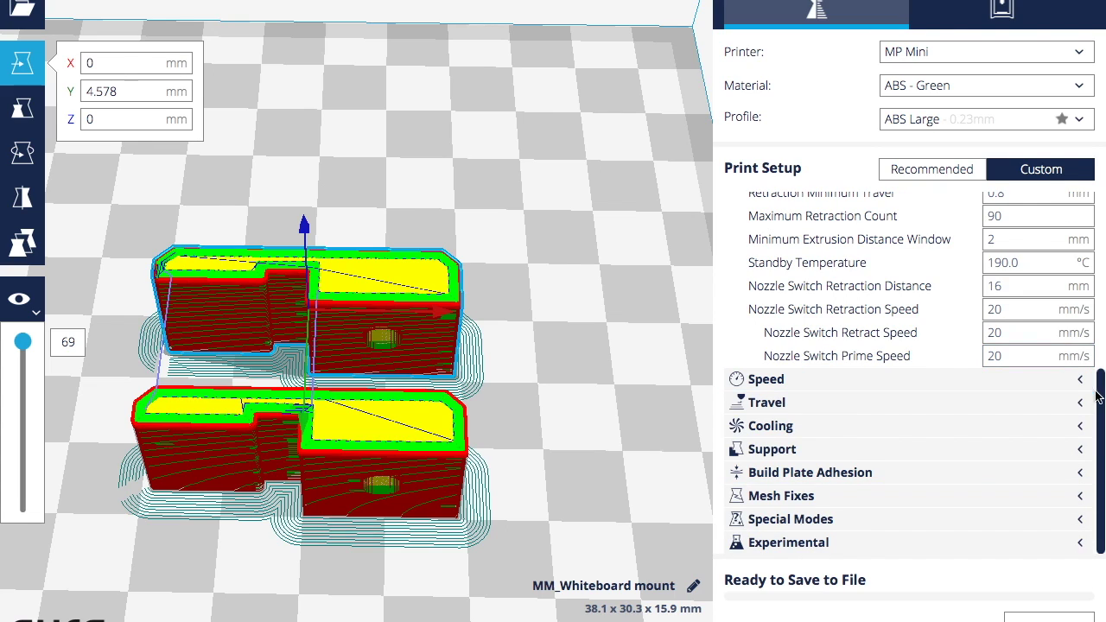
pyautogui.moveTo(1100, 404); pyautogui.dragTo(1099, 212)
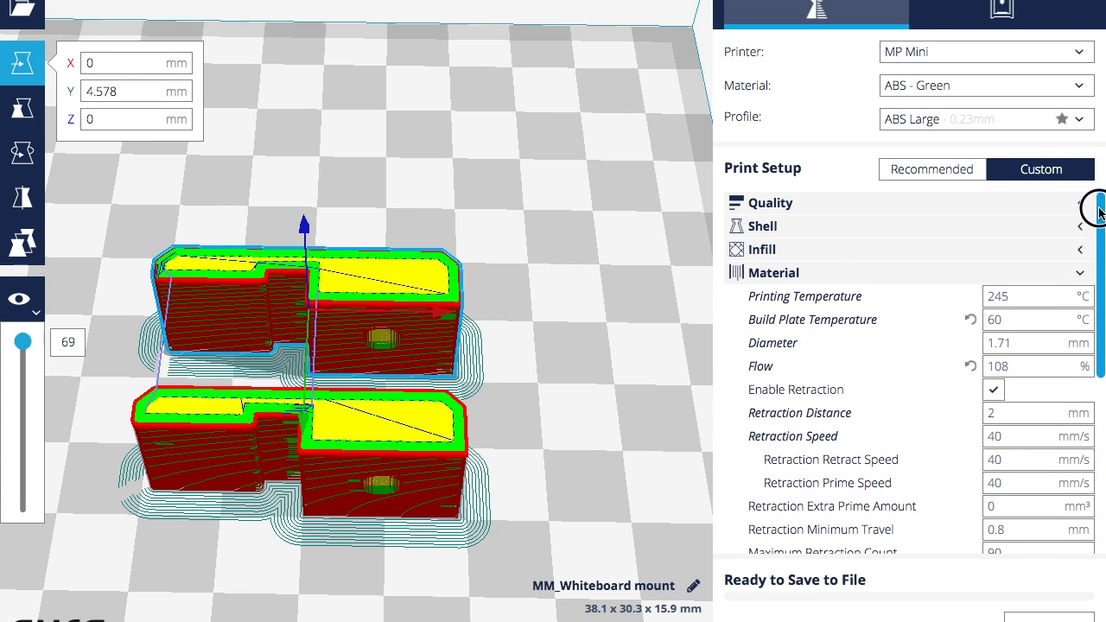
pyautogui.click(1082, 273)
pyautogui.click(1081, 203)
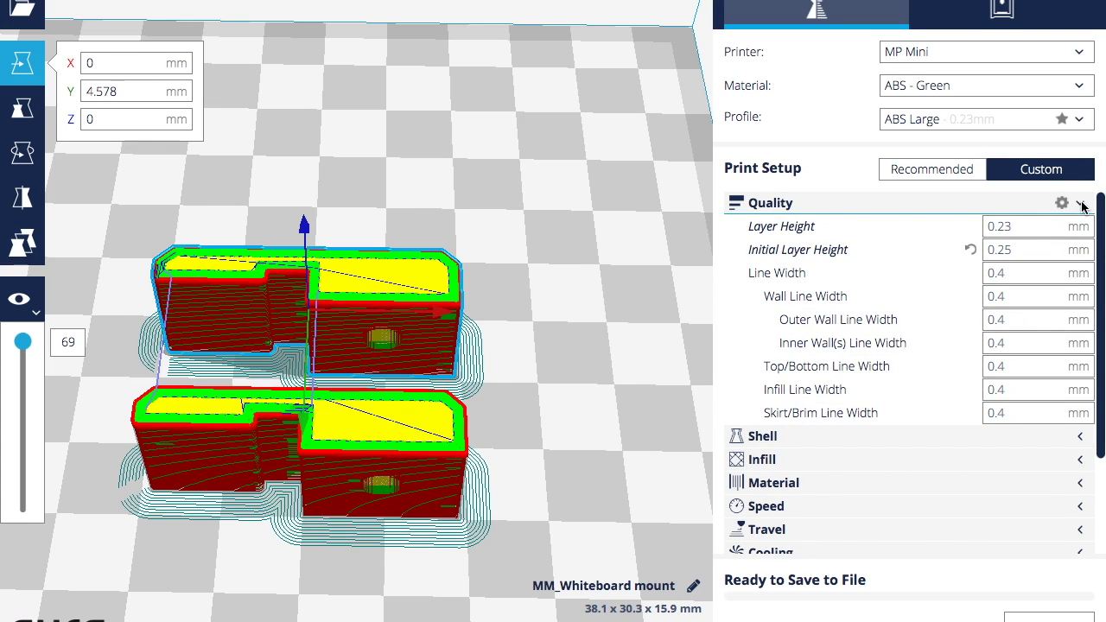
pyautogui.click(1082, 203)
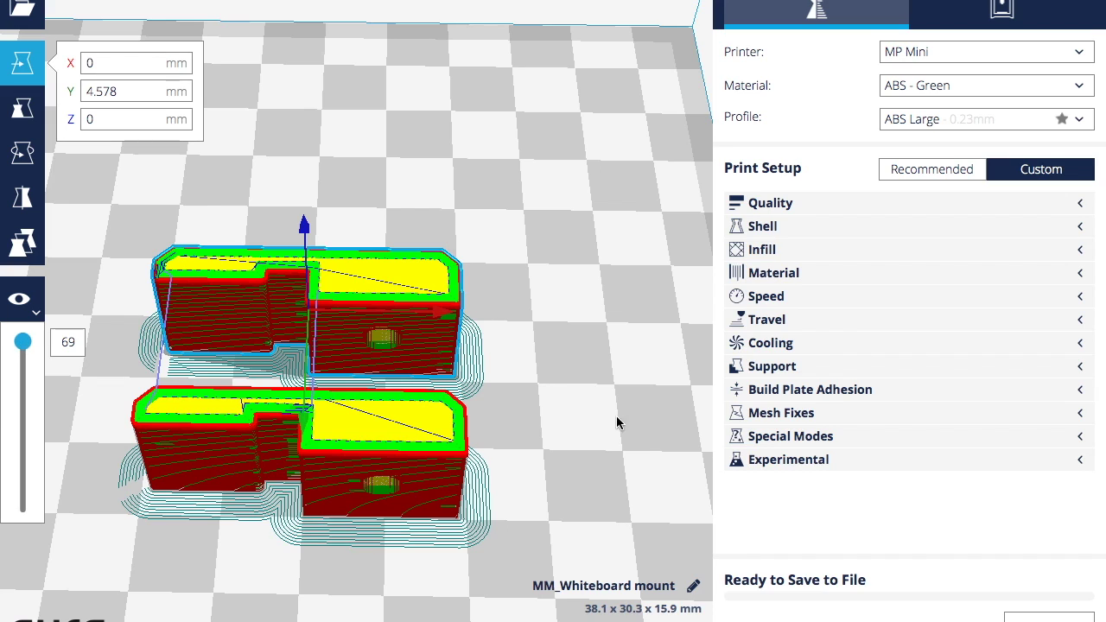
# Rename the print job as Whiteboard_side and deselect the mount
pyautogui.scroll(-3, 559, 493)
pyautogui.click(691, 588)
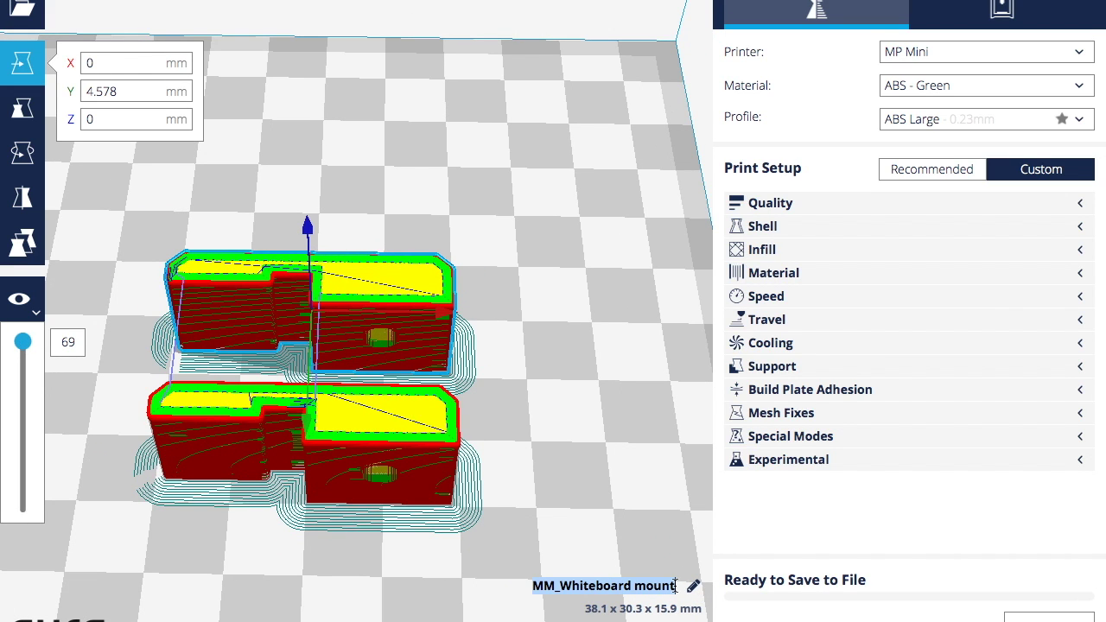
pyautogui.write('Whiteboard_side')
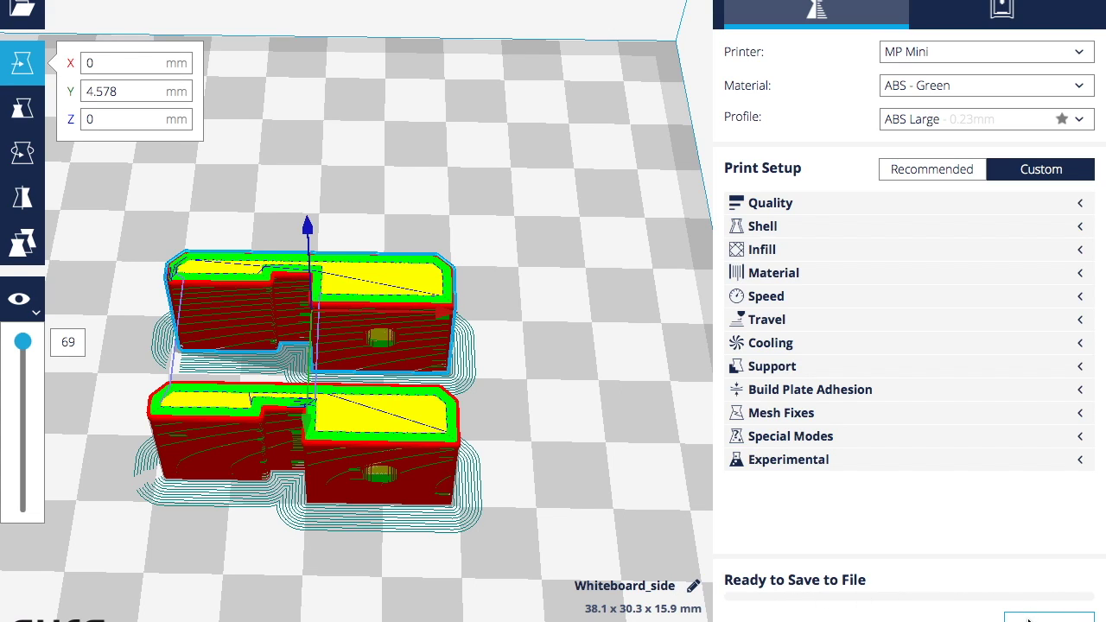
pyautogui.click(279, 179)
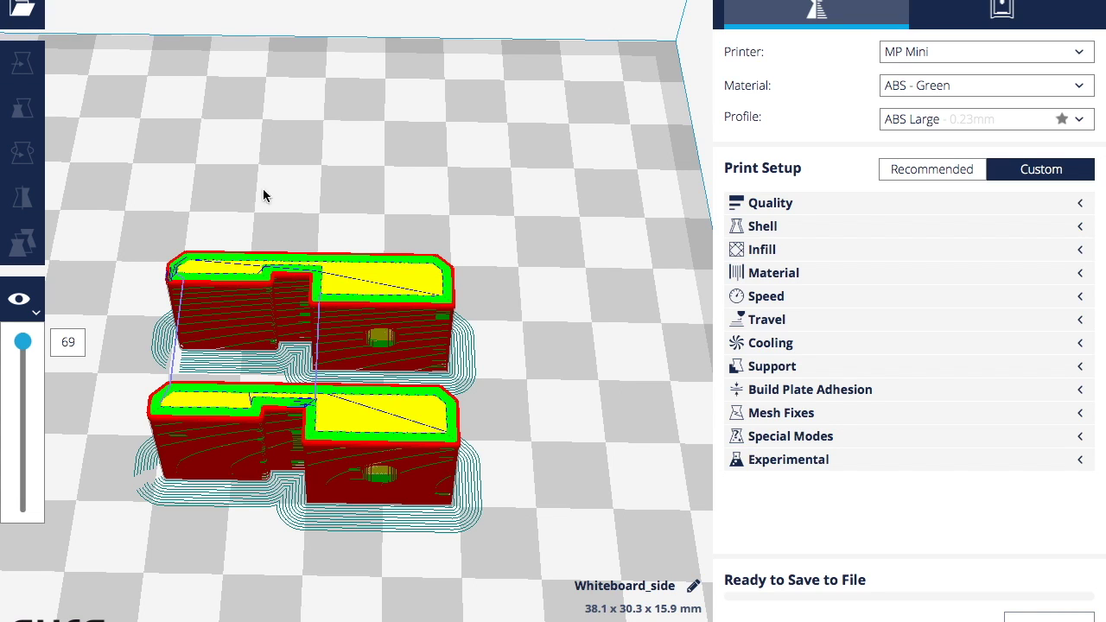
# Return the display to Solid view and select the front mount
pyautogui.click(35, 307)
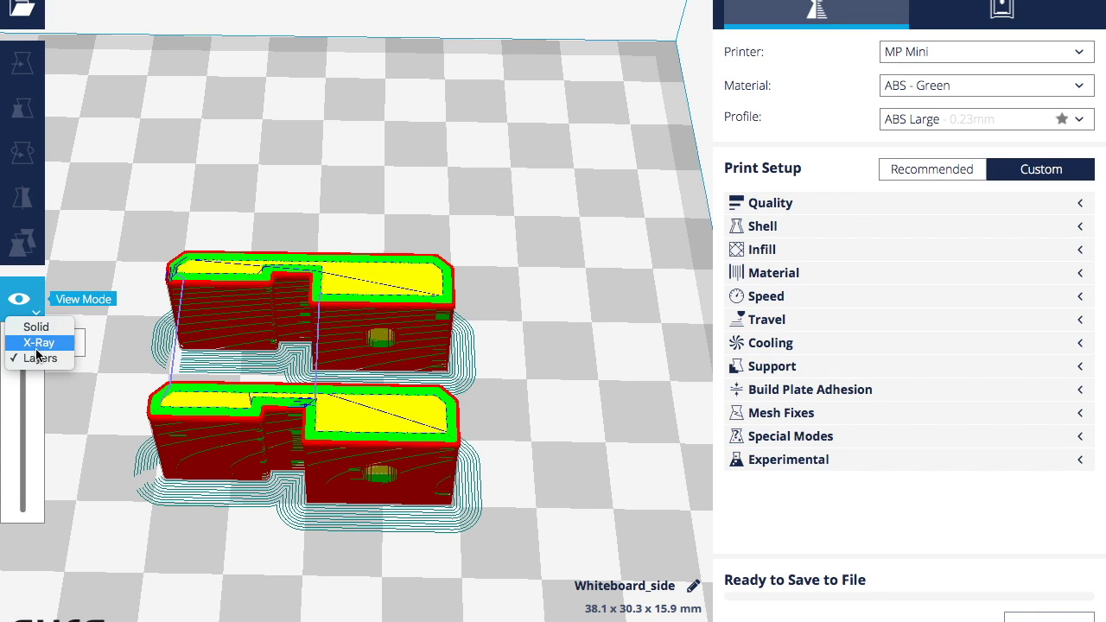
pyautogui.click(36, 328)
pyautogui.click(339, 278)
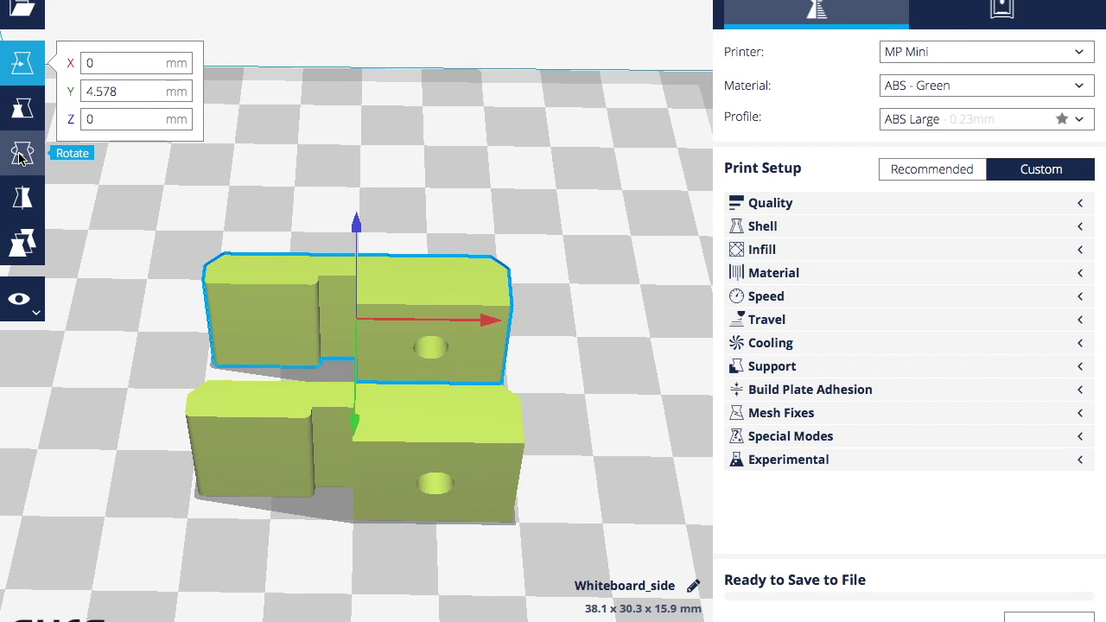
pyautogui.click(383, 407)
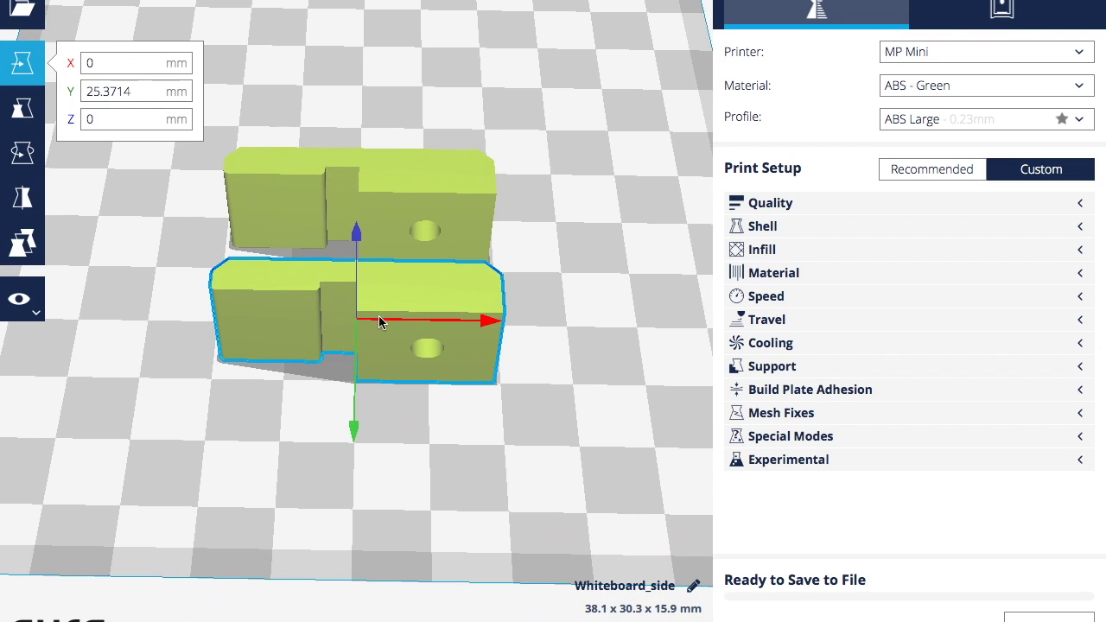
# Delete the front mount and select the remaining one on the build plate
pyautogui.rightClick(382, 298)
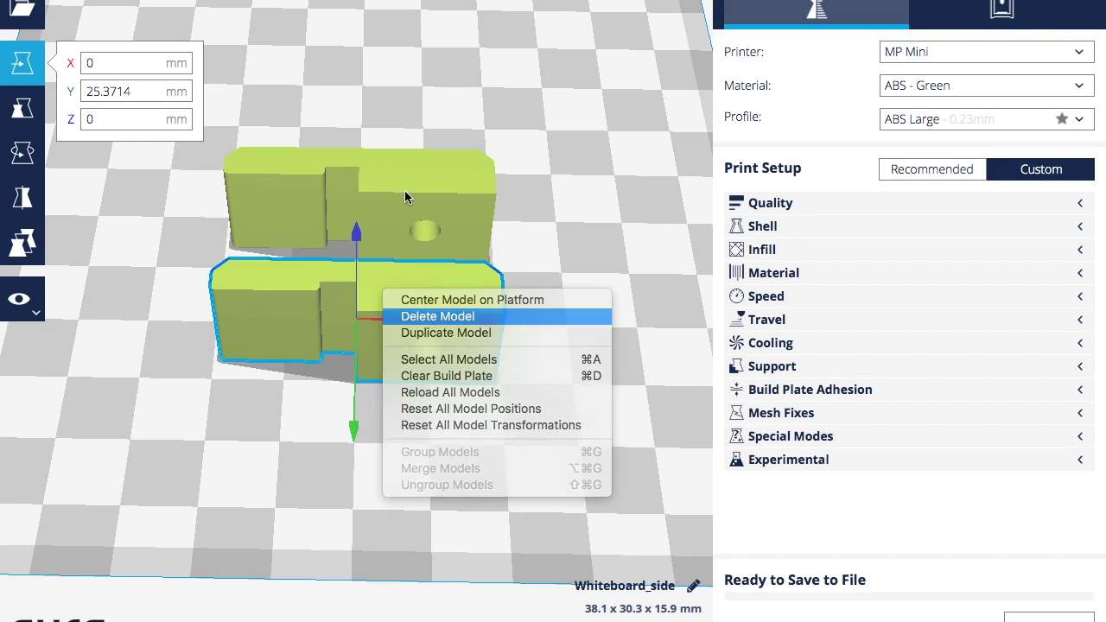
pyautogui.click(432, 317)
pyautogui.click(397, 178)
# Rotate the remaining mount about the X axis so it lies flat with the countersunk hole facing up
pyautogui.click(23, 107)
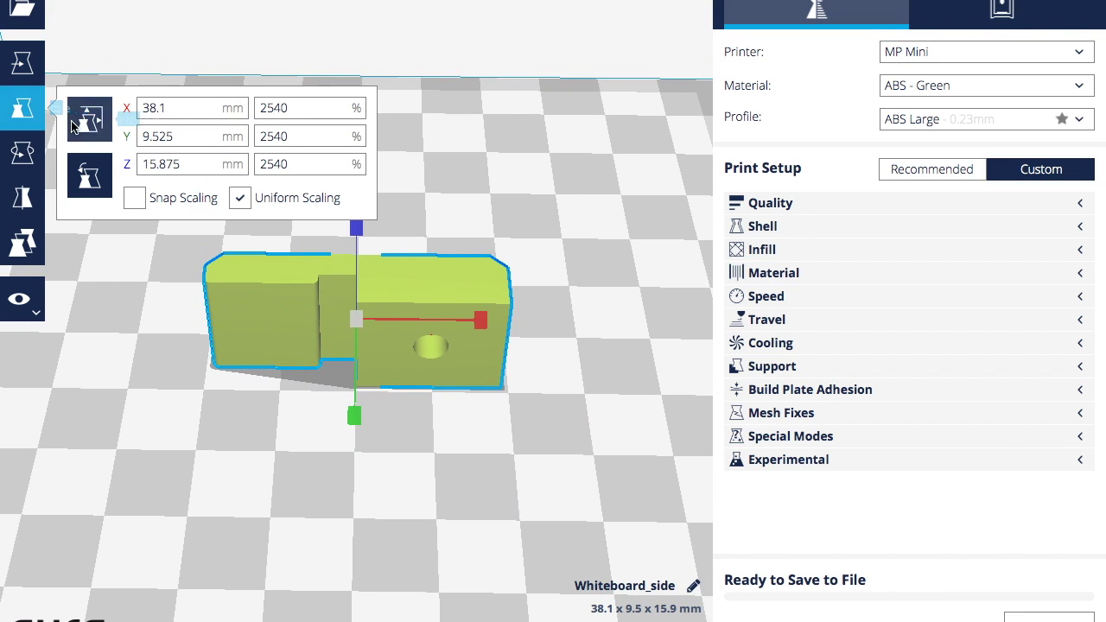
pyautogui.click(23, 153)
pyautogui.moveTo(360, 264); pyautogui.dragTo(348, 173)
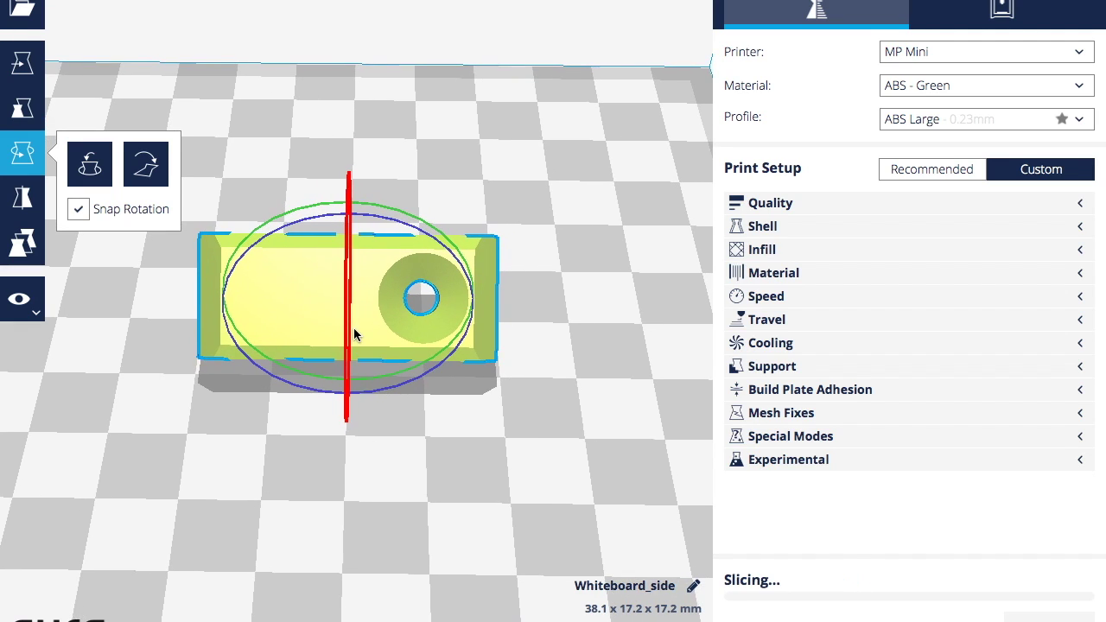
pyautogui.moveTo(344, 324); pyautogui.dragTo(309, 289, button='right')
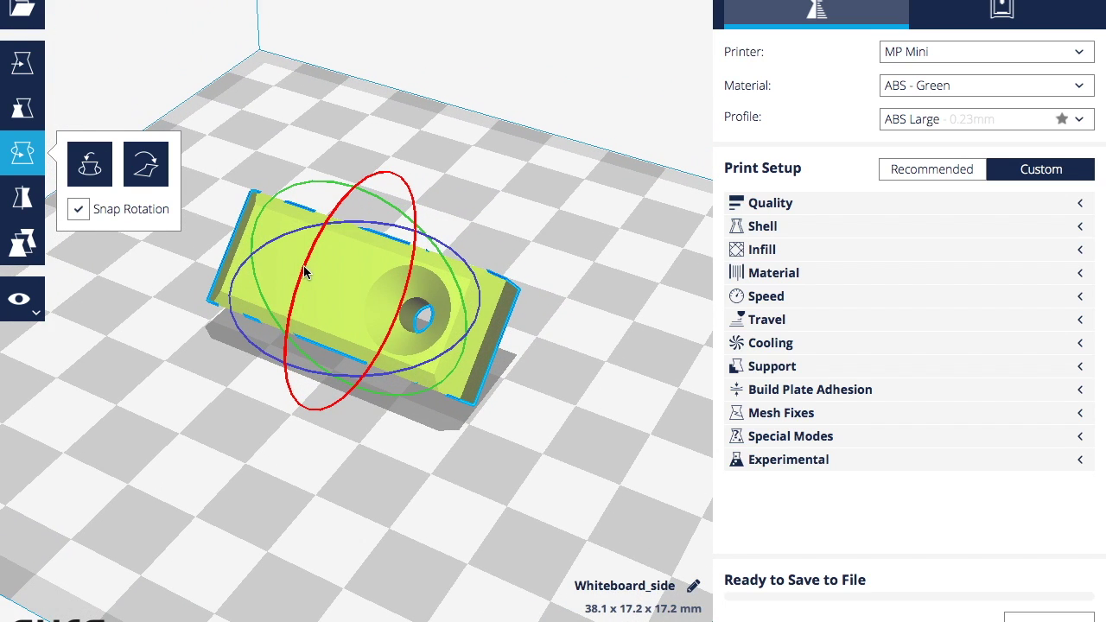
pyautogui.moveTo(310, 246); pyautogui.dragTo(374, 149)
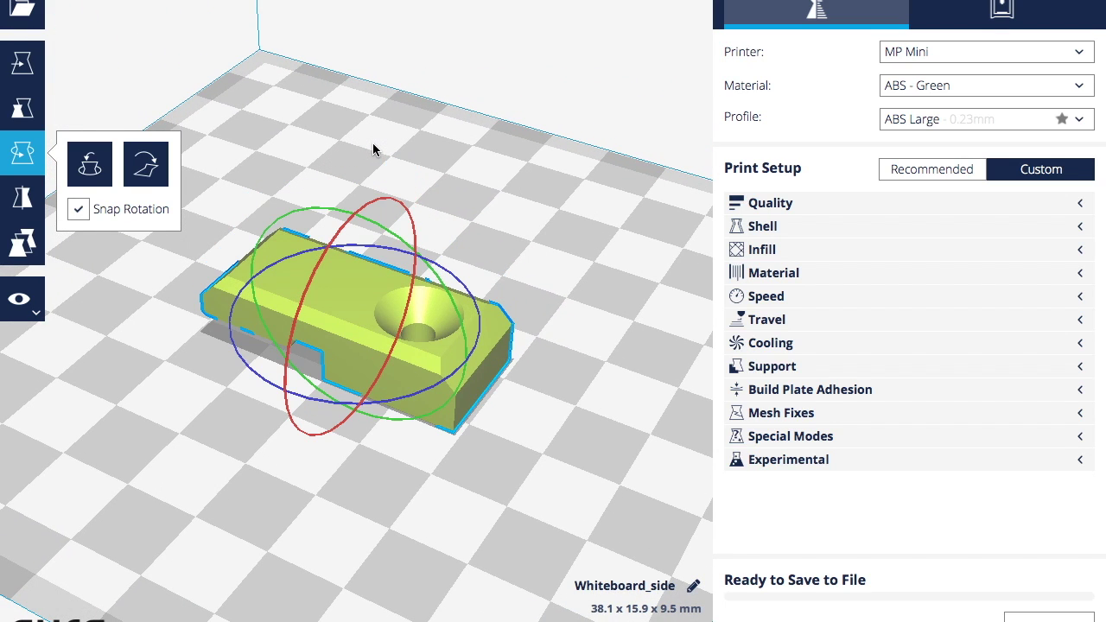
# Duplicate the flat-lying mount and select the rear one of the two
pyautogui.click(531, 314)
pyautogui.rightClick(333, 287)
pyautogui.click(317, 279)
pyautogui.click(319, 281)
pyautogui.rightClick(320, 285)
pyautogui.click(363, 324)
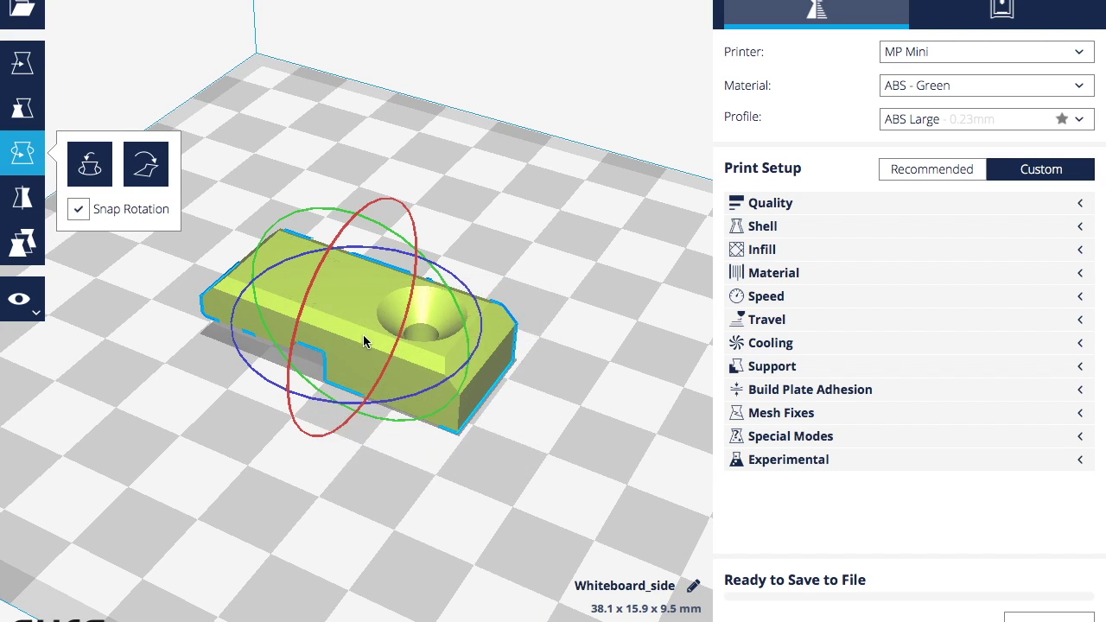
pyautogui.click(488, 238)
pyautogui.click(391, 230)
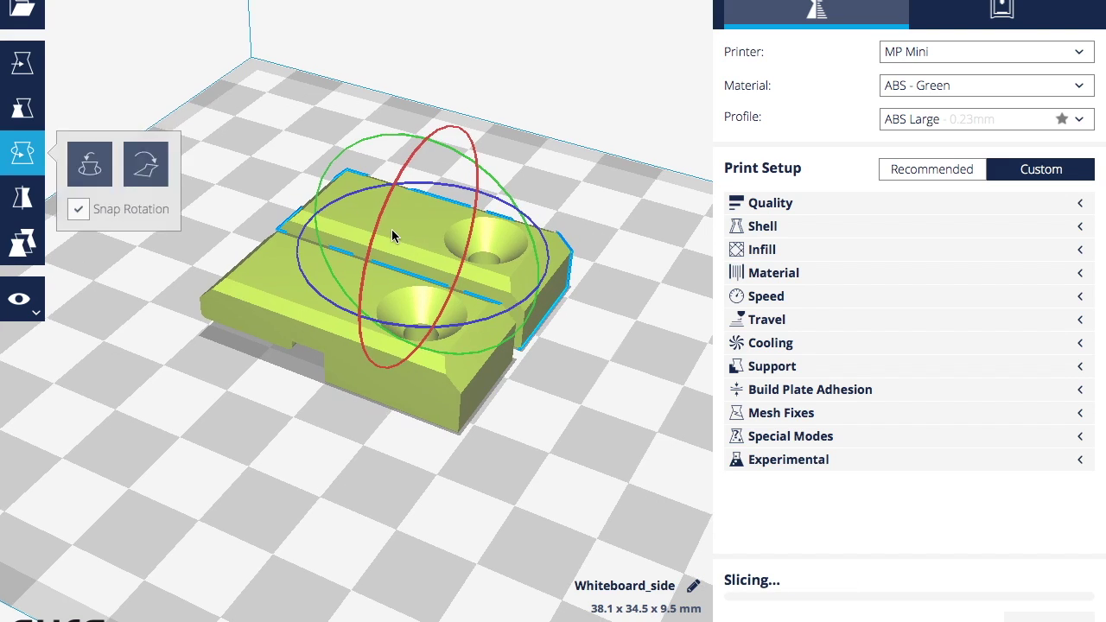
# Move the rear mount along the Y axis to sit close beside the front one, and deselect it
pyautogui.click(23, 65)
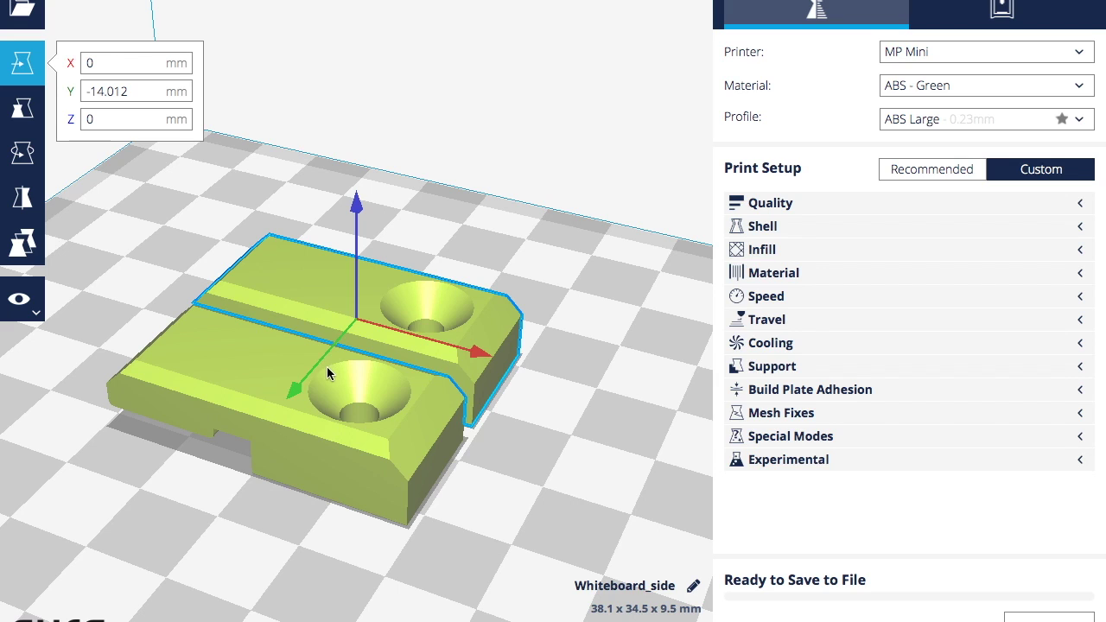
pyautogui.moveTo(318, 367); pyautogui.dragTo(178, 595)
pyautogui.click(407, 341)
pyautogui.scroll(-5, 191, 436)
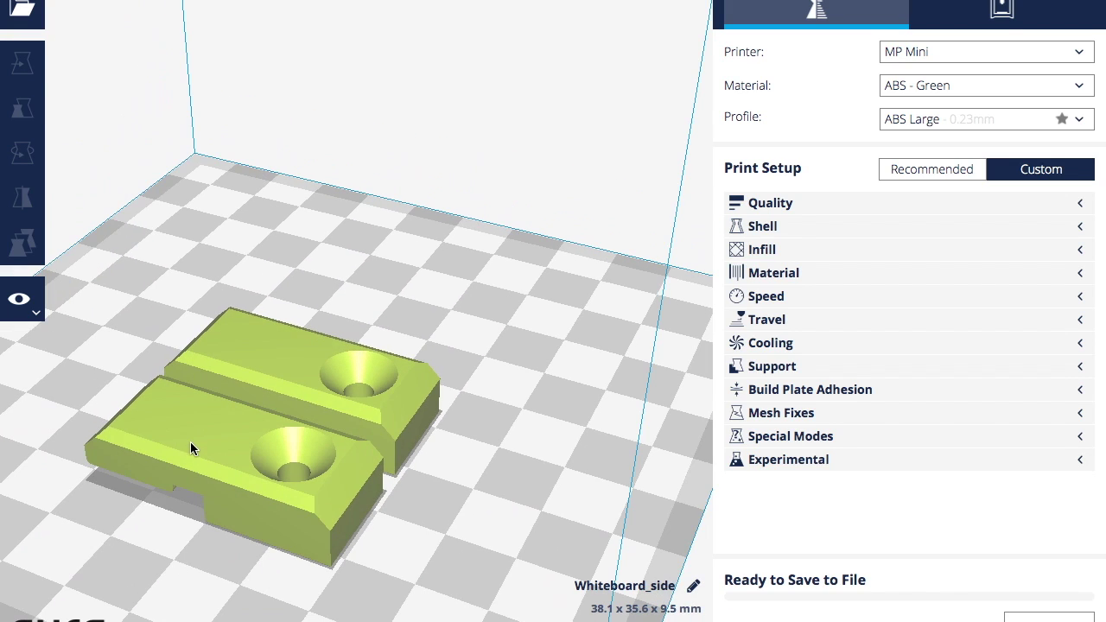
# Review the Experimental print settings, including coasting, and enable support generation for the mounts
pyautogui.moveTo(164, 488); pyautogui.dragTo(719, 490, button='right')
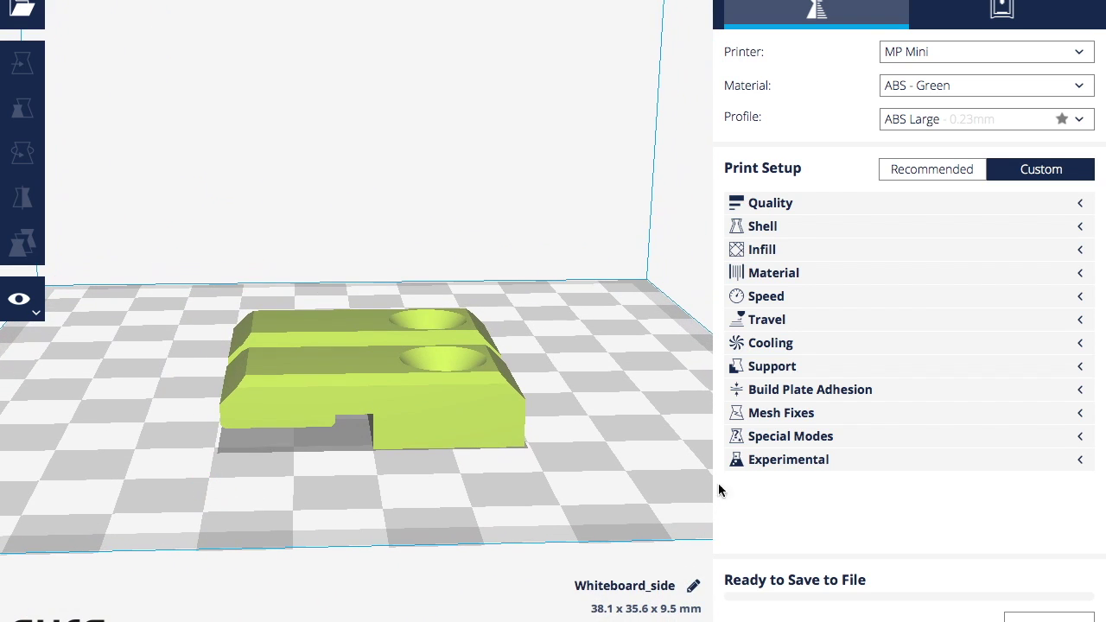
pyautogui.click(1082, 460)
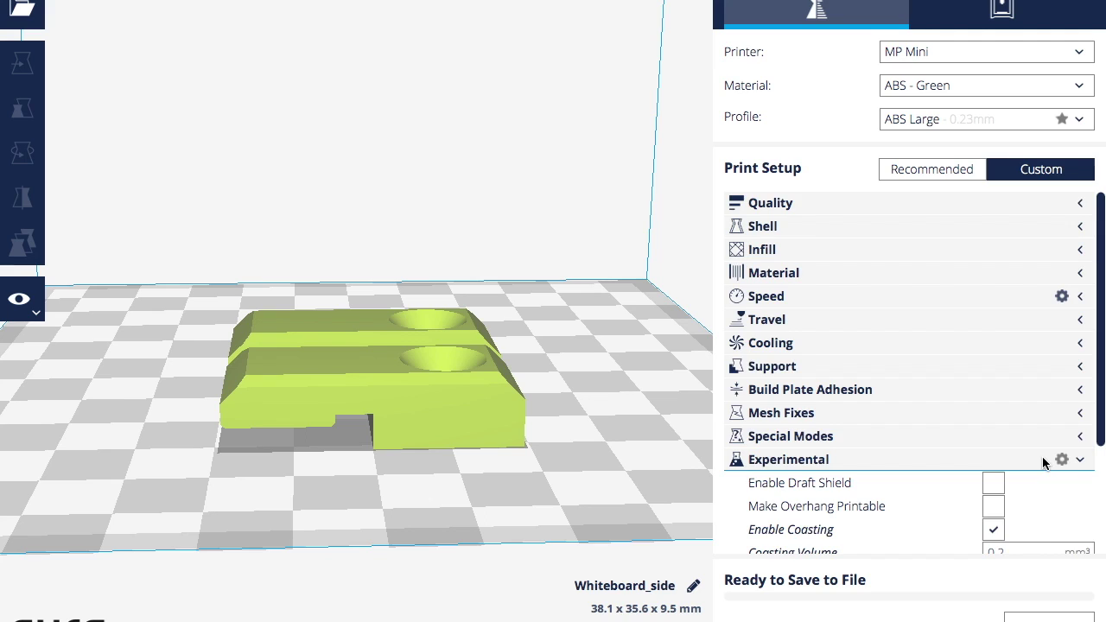
pyautogui.scroll(-2, 1040, 459)
pyautogui.scroll(-1, 1040, 464)
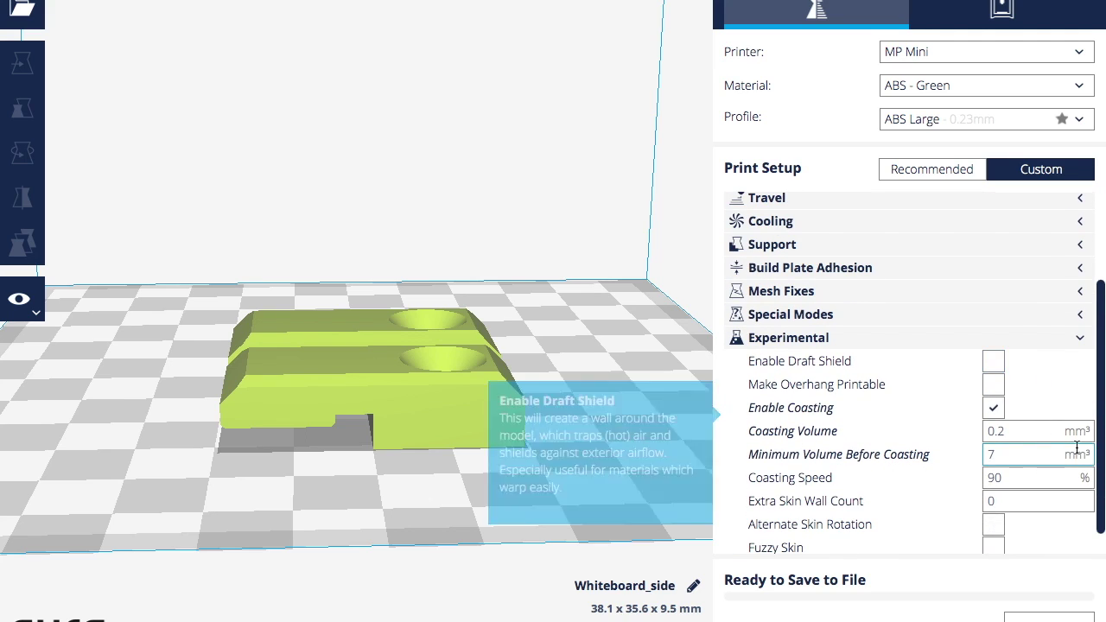
pyautogui.click(1078, 340)
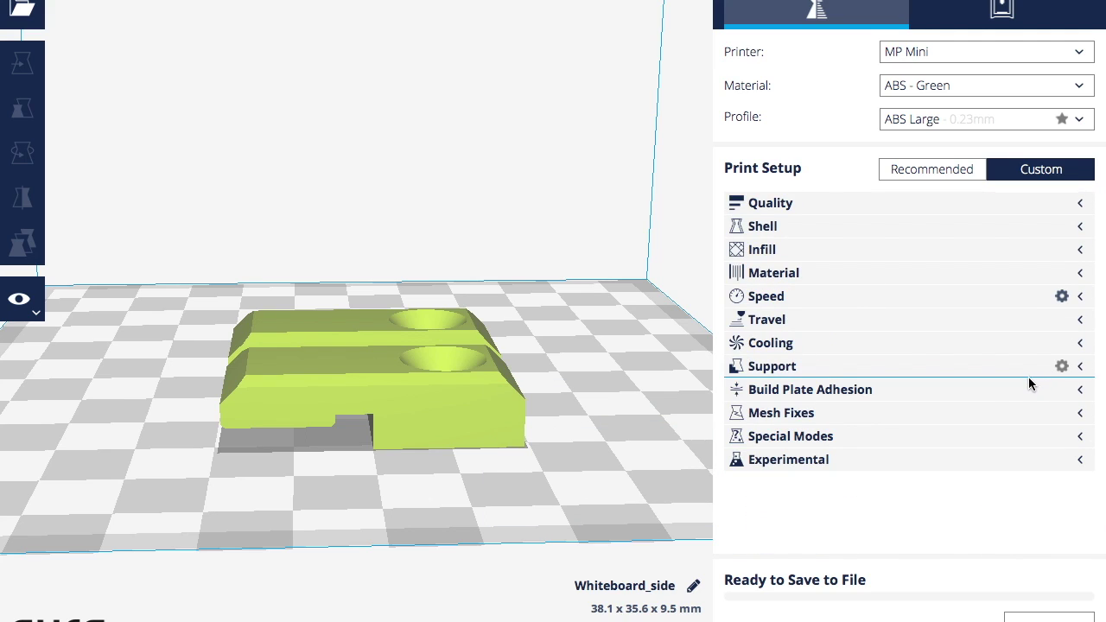
pyautogui.click(802, 370)
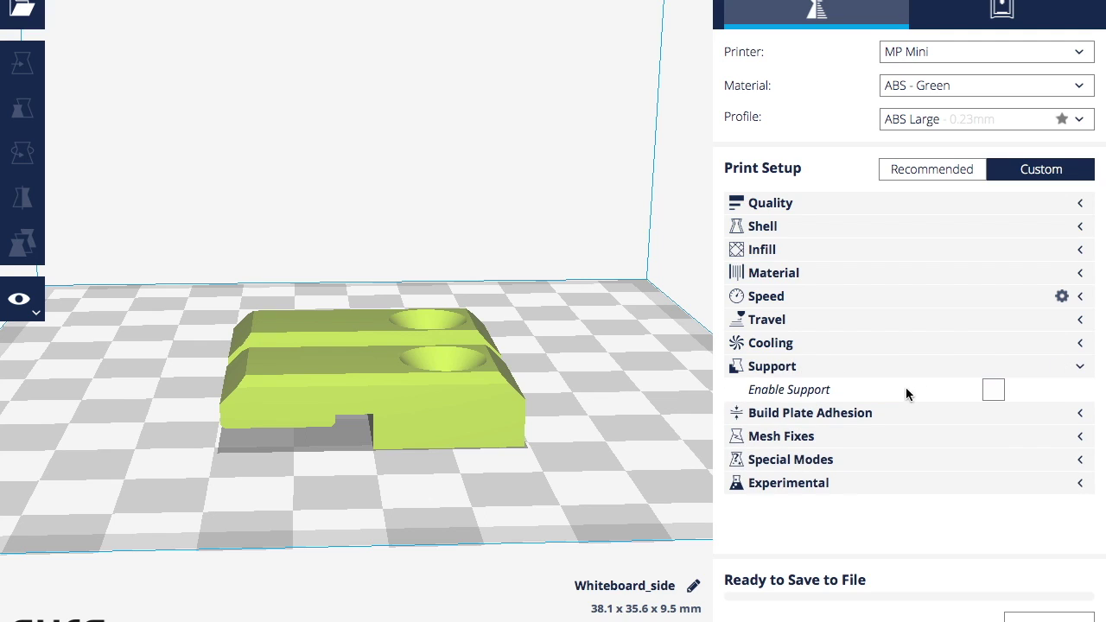
pyautogui.click(995, 393)
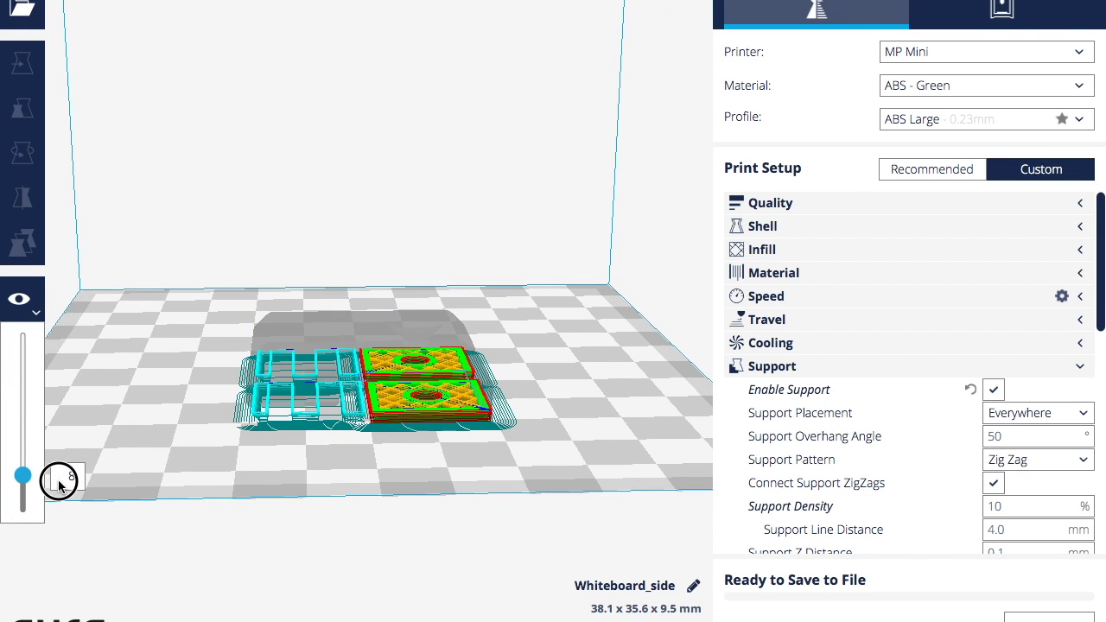
# Examine the Support settings and inspect the support structure under the mounts in the layer preview at layers 8, 18, 20 and 41
pyautogui.moveTo(1102, 328); pyautogui.dragTo(1098, 530)
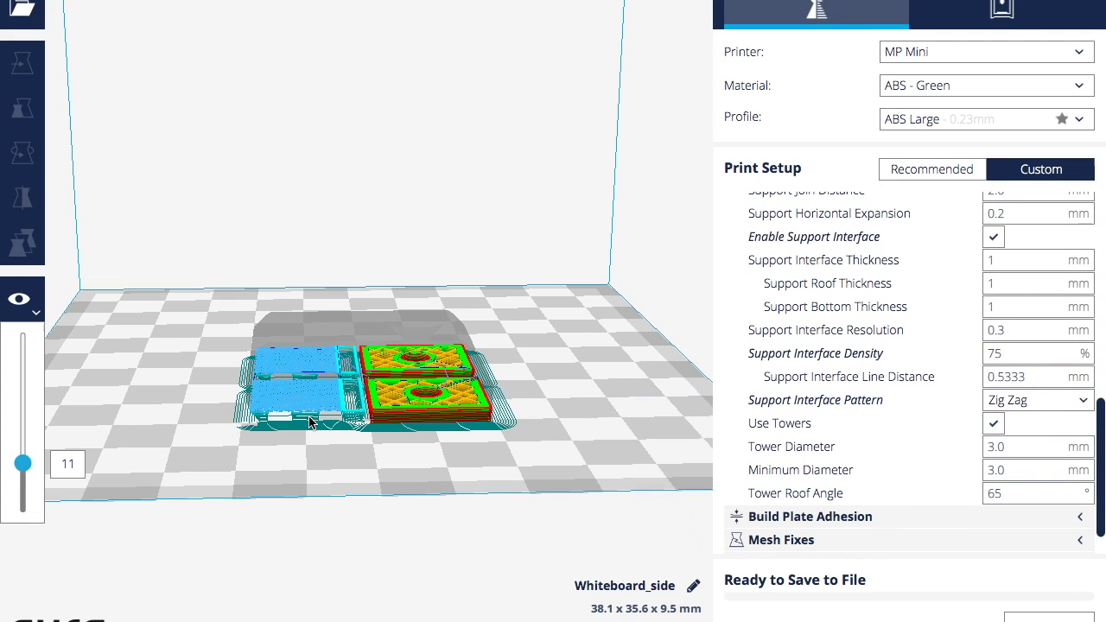
pyautogui.moveTo(1102, 465); pyautogui.dragTo(1103, 321)
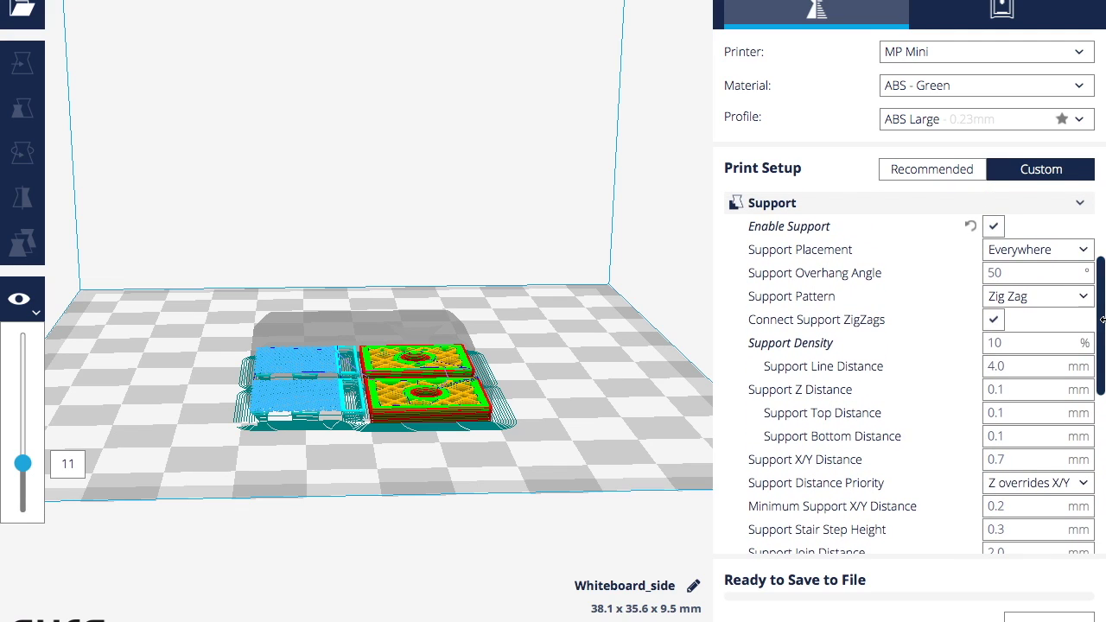
pyautogui.moveTo(23, 472); pyautogui.dragTo(40, 425)
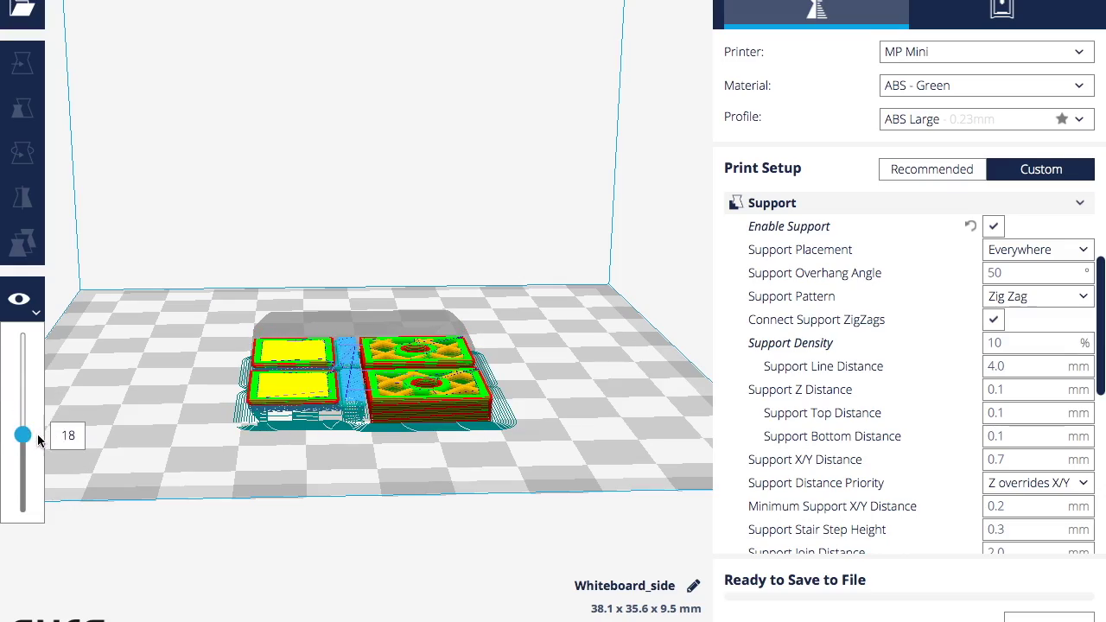
pyautogui.scroll(5, 286, 381)
pyautogui.moveTo(257, 445); pyautogui.dragTo(57, 420, button='right')
pyautogui.moveTo(25, 437); pyautogui.dragTo(24, 480)
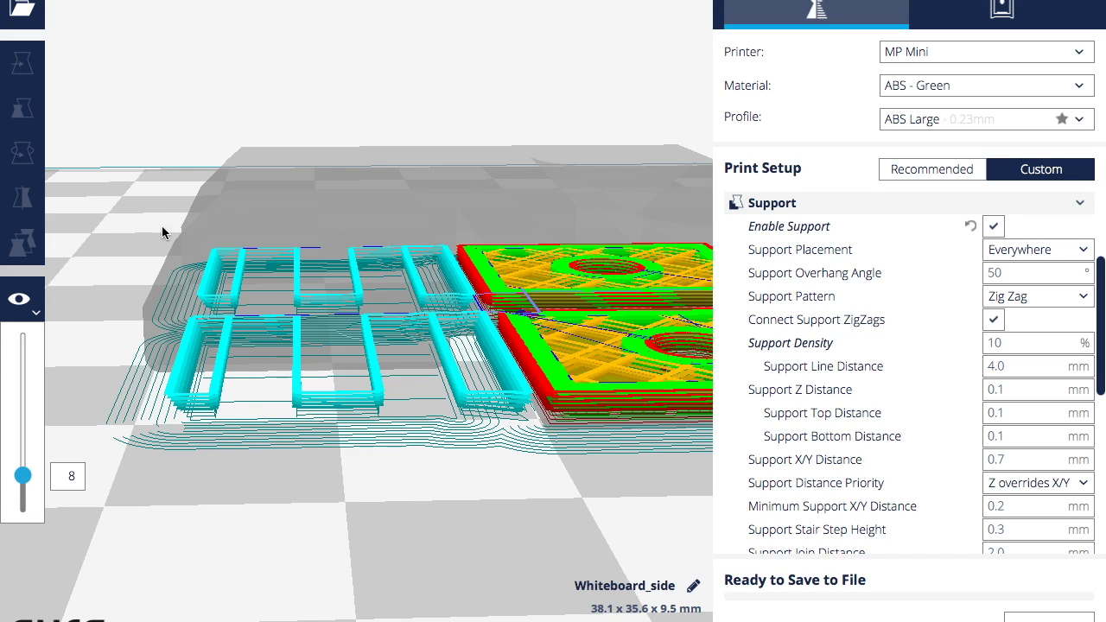
pyautogui.moveTo(30, 481); pyautogui.dragTo(31, 432)
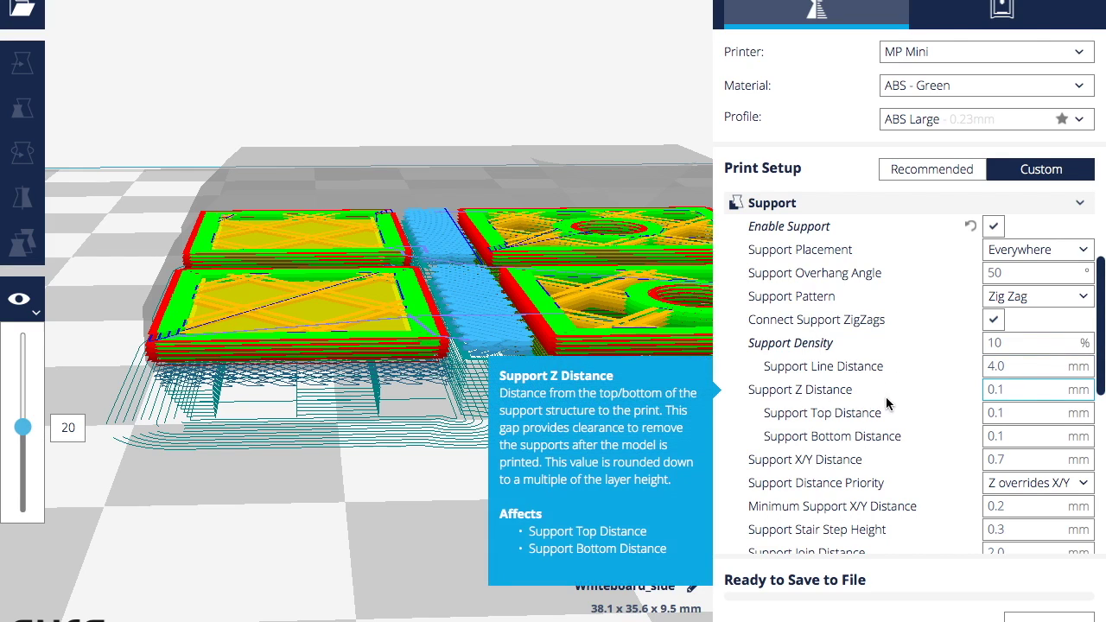
pyautogui.moveTo(905, 420)
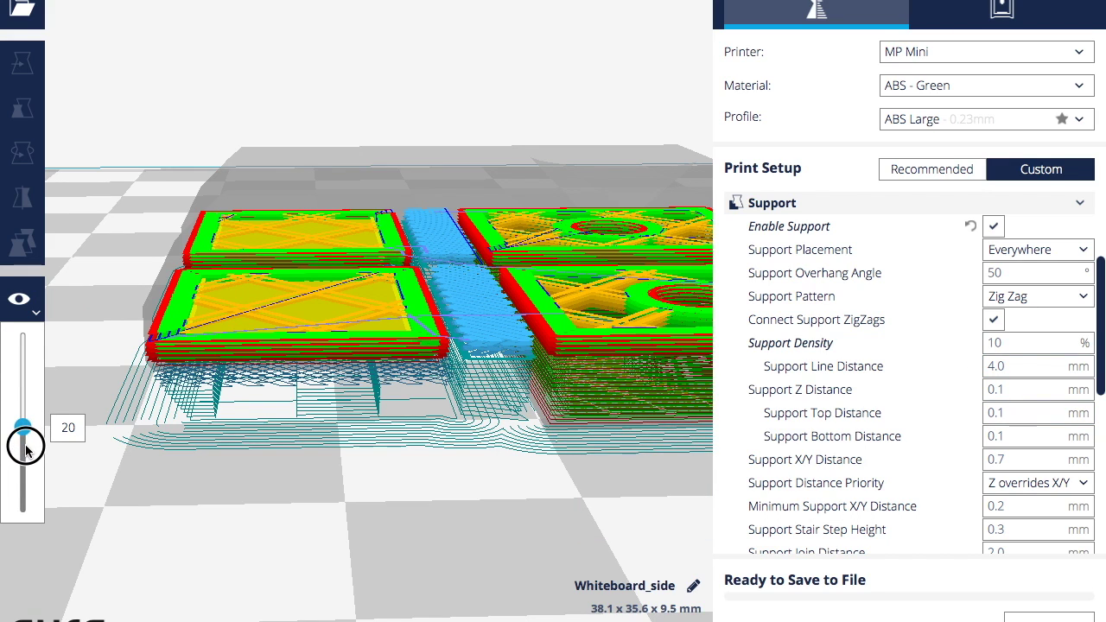
pyautogui.moveTo(24, 436); pyautogui.dragTo(23, 342)
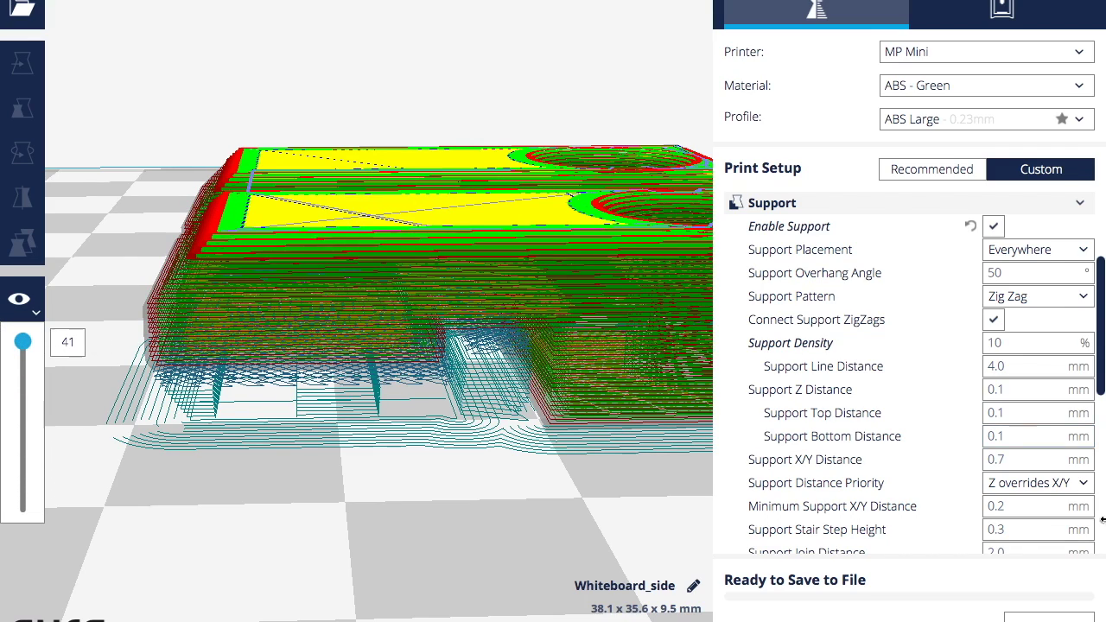
pyautogui.moveTo(980, 536)
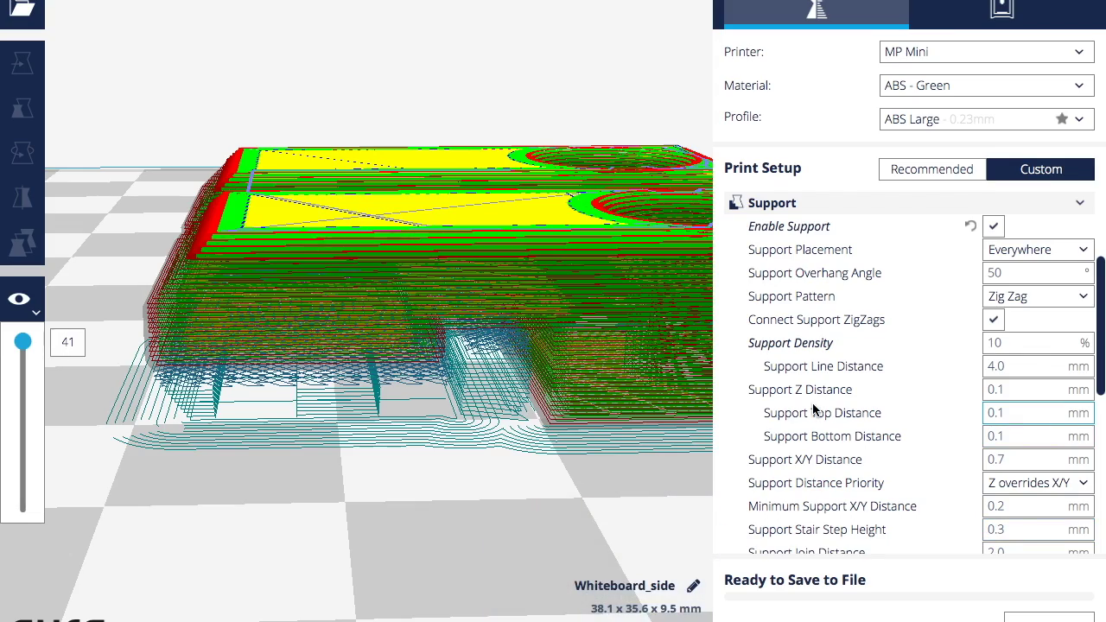